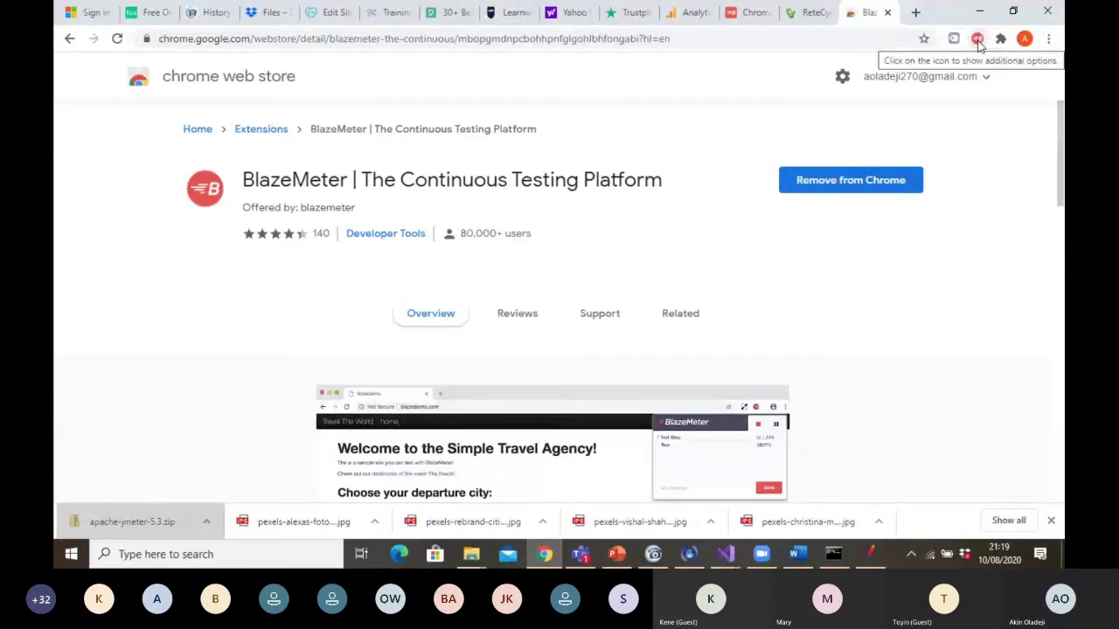
In the BlazeMeter recorder popup, replace the test name JMETER DEMO PROJECT 2 with BLUESKY DEMO22
left_click(978, 40)
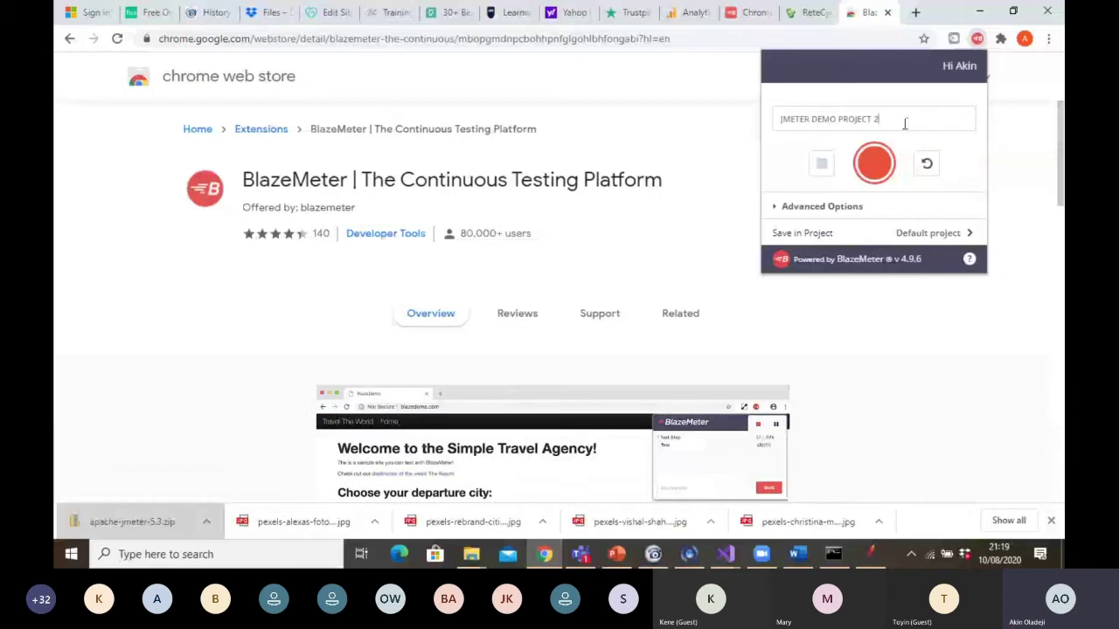
key("BackSpace")
key("BackSpace")
key("BackSpace")
key("BackSpace")
key("BackSpace")
key("BackSpace")
key("BackSpace")
key("BackSpace")
key("BackSpace")
key("BackSpace")
key("BackSpace")
key("BackSpace")
key("BackSpace")
key("BackSpace")
key("BackSpace")
key("BackSpace")
key("BackSpace")
key("BackSpace")
key("BackSpace")
key("BackSpace")
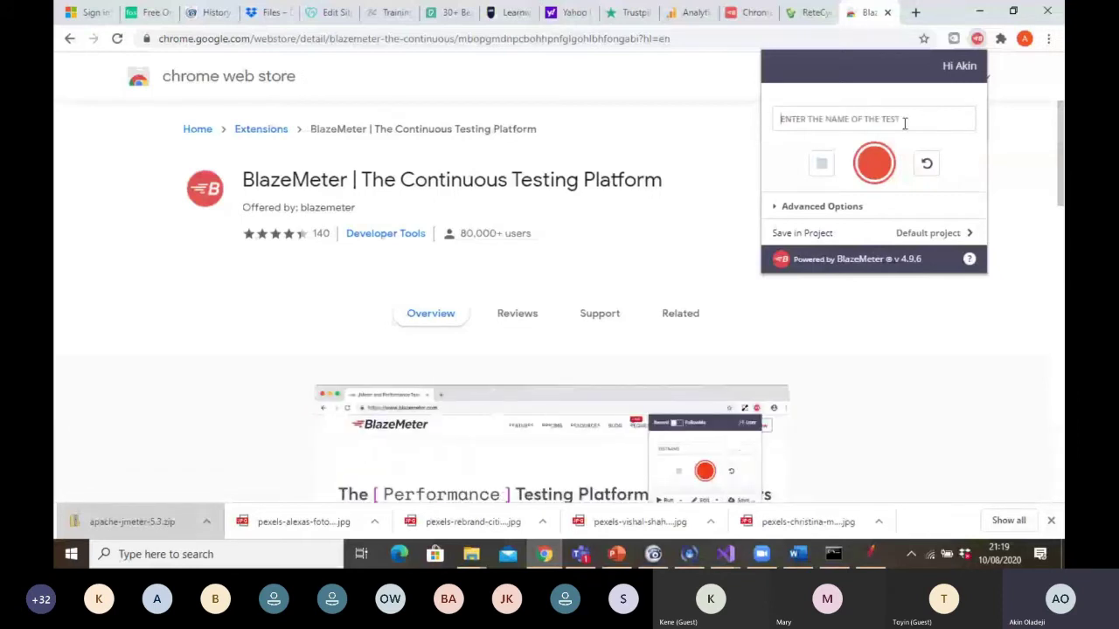
type("BLUE")
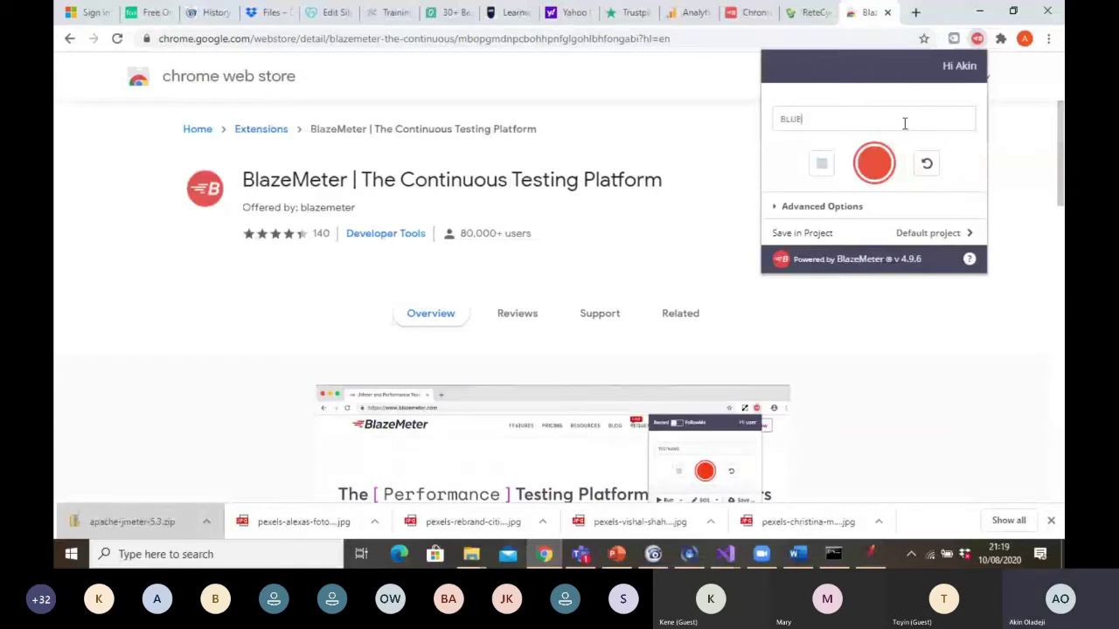
key("BackSpace")
key("BackSpace")
key("BackSpace")
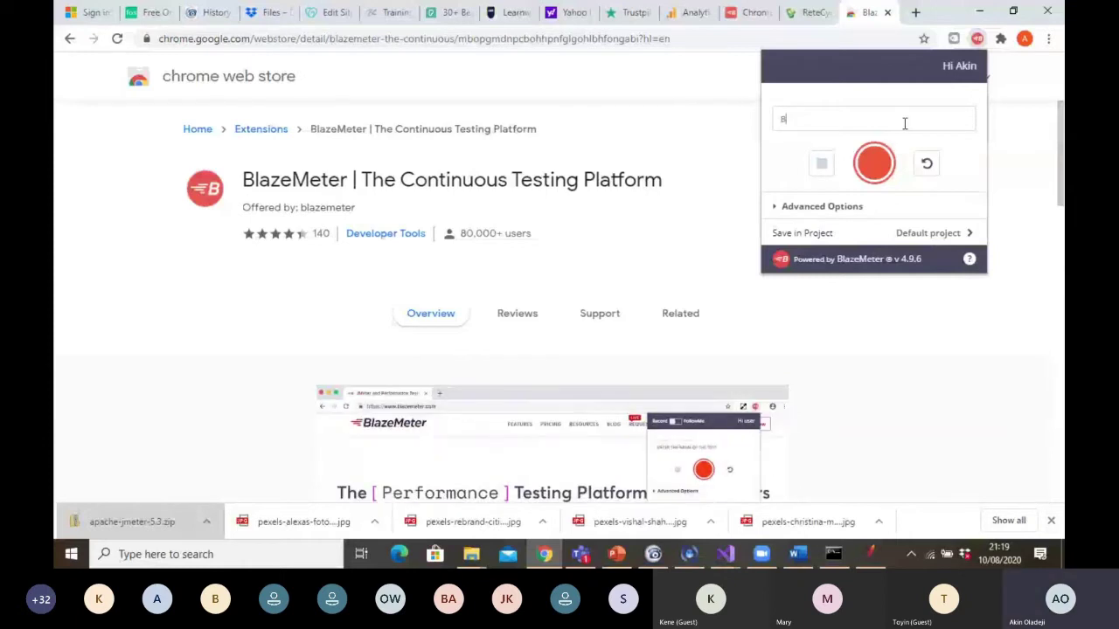
type("LUESKY DEMO")
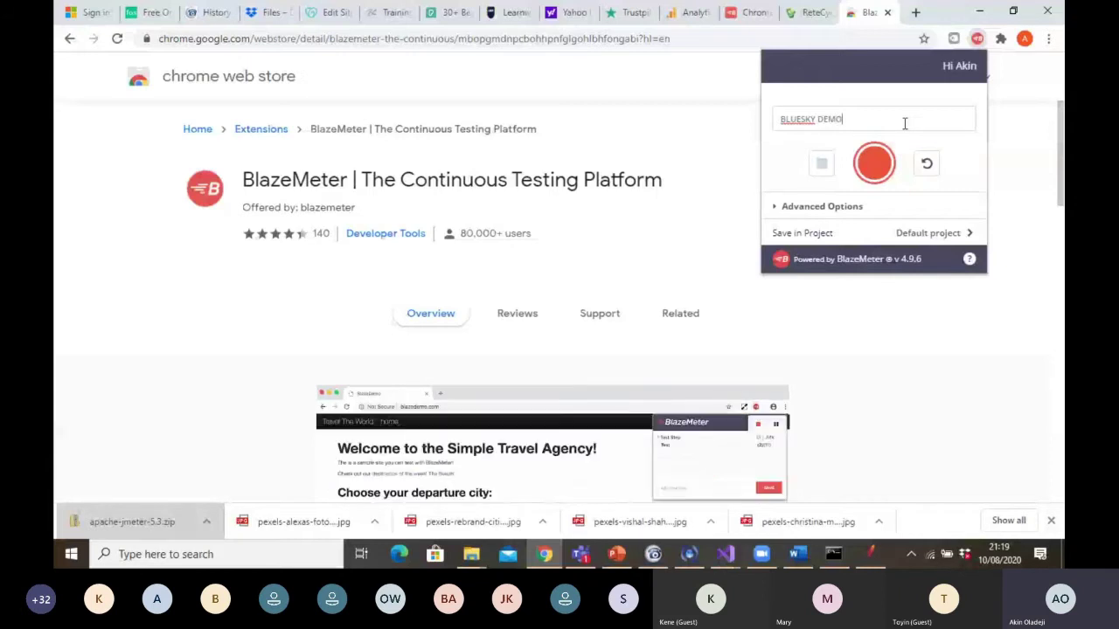
type("22")
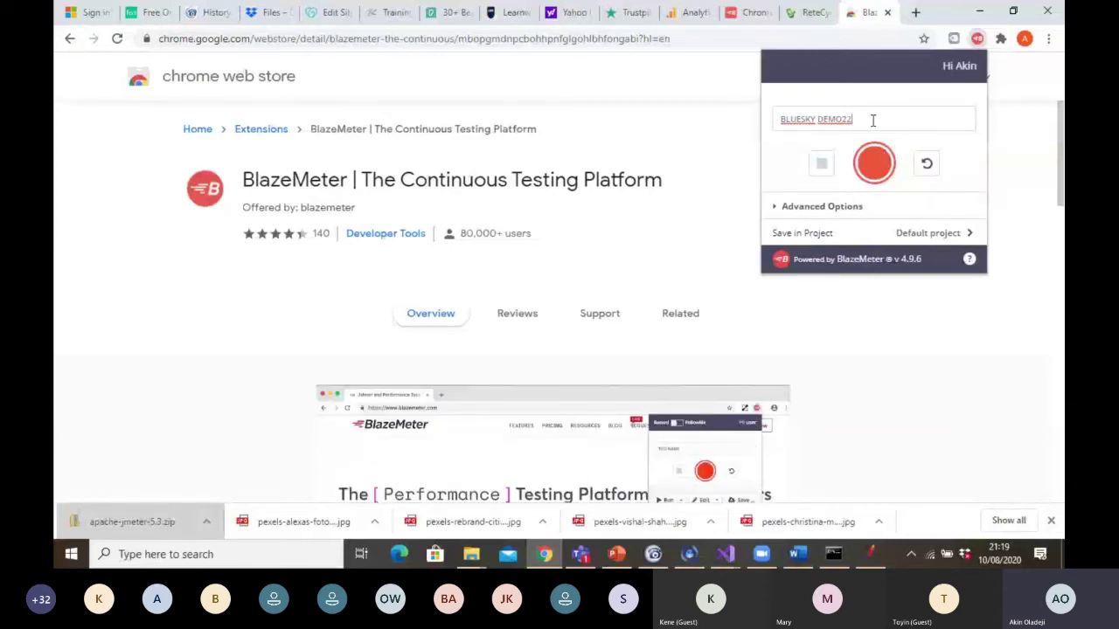
Remove the space so the test is named BLUESKYDEMO22, then start recording
key("Left")
key("Left")
key("Left")
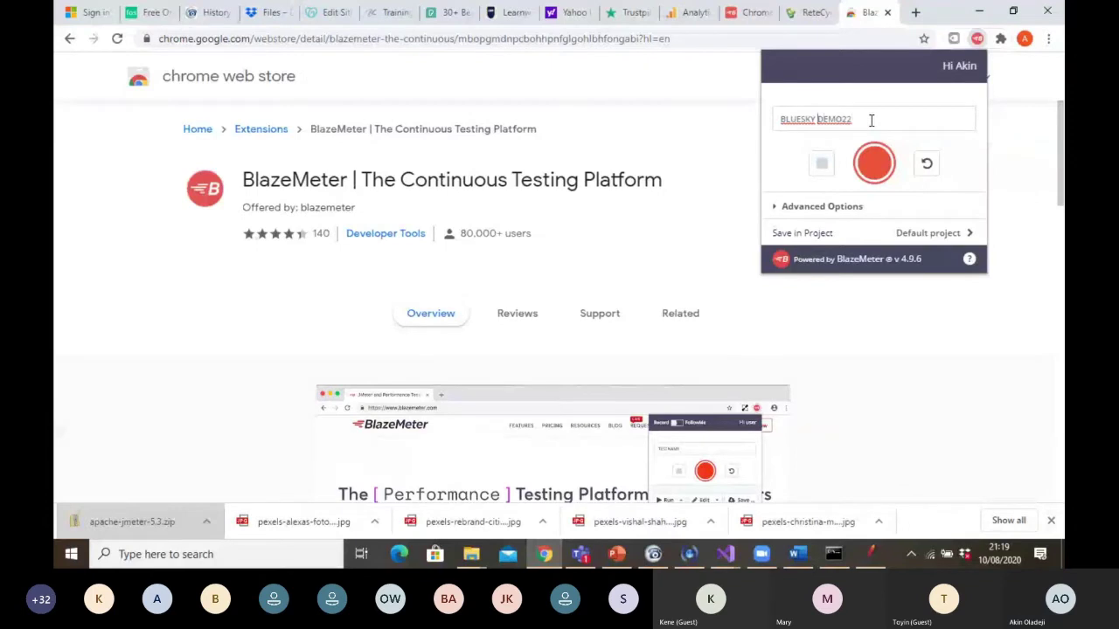
key("BackSpace")
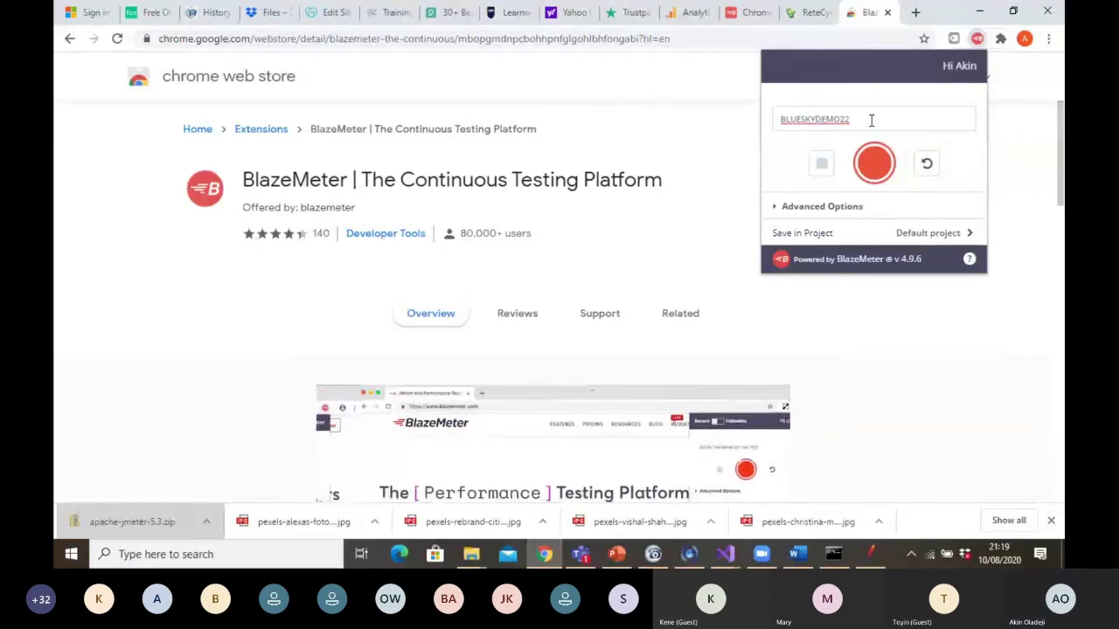
left_click(870, 168)
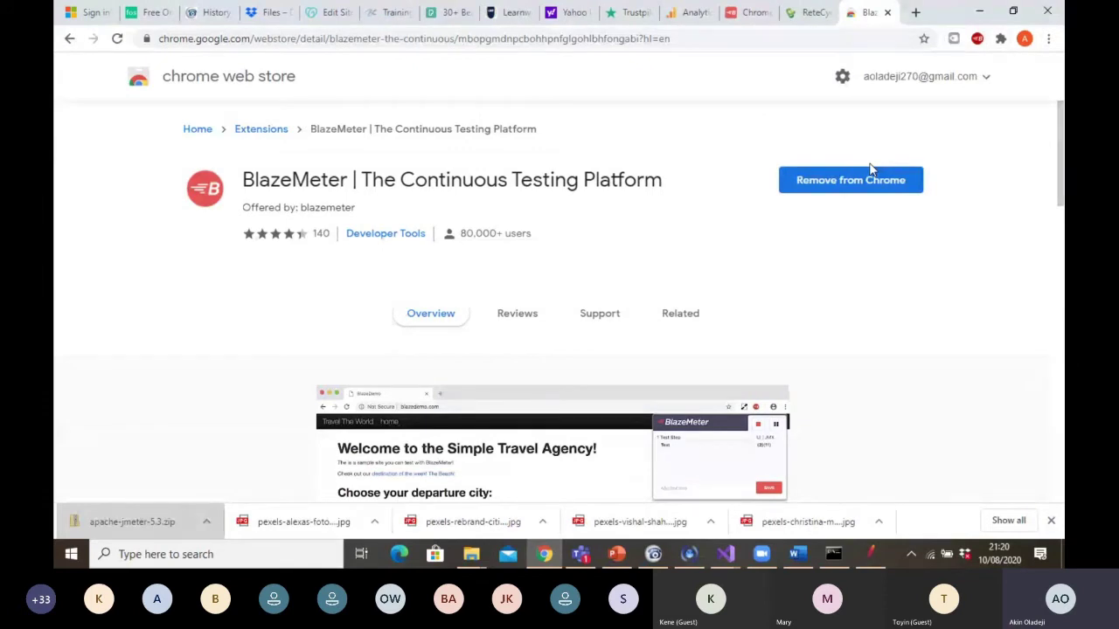
left_click(603, 41)
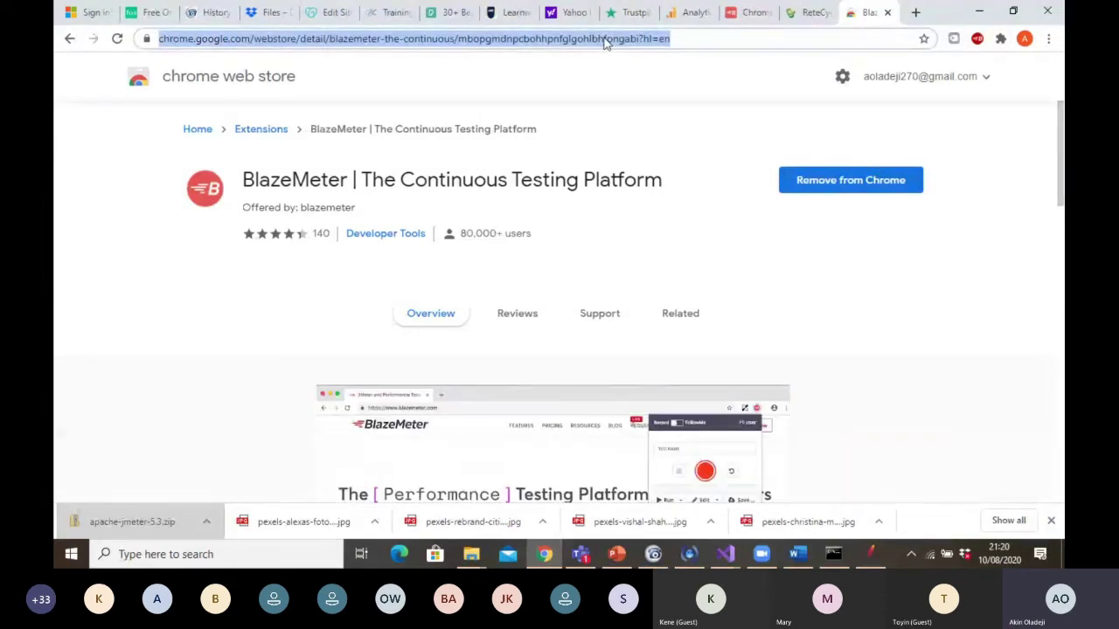
key("BackSpace")
key("BackSpace")
key("BackSpace")
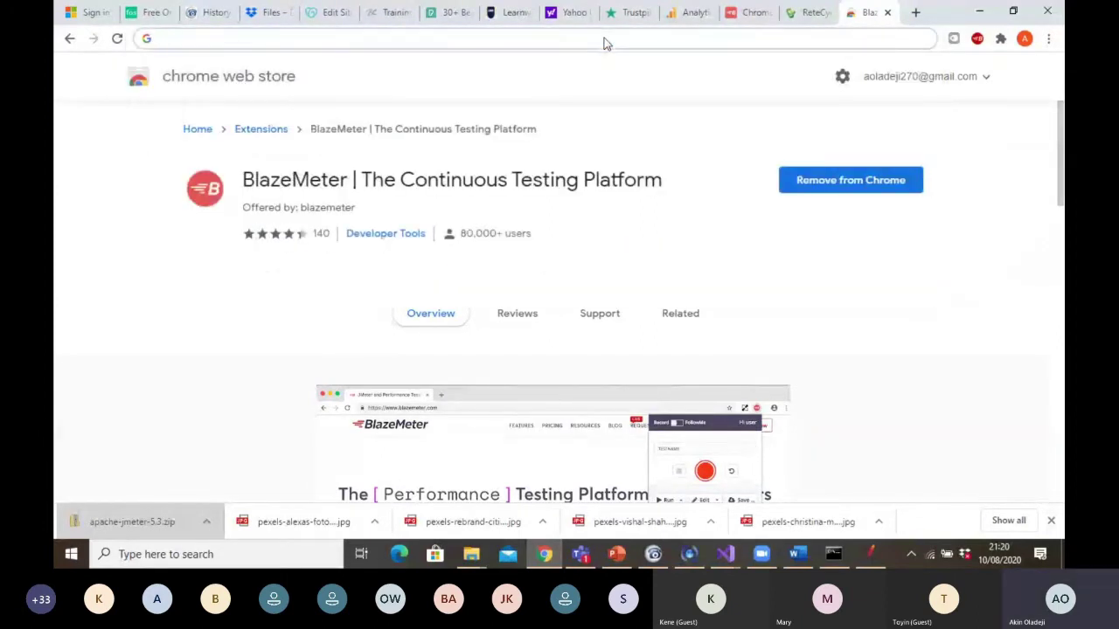
type("www.qa.giftrete.com")
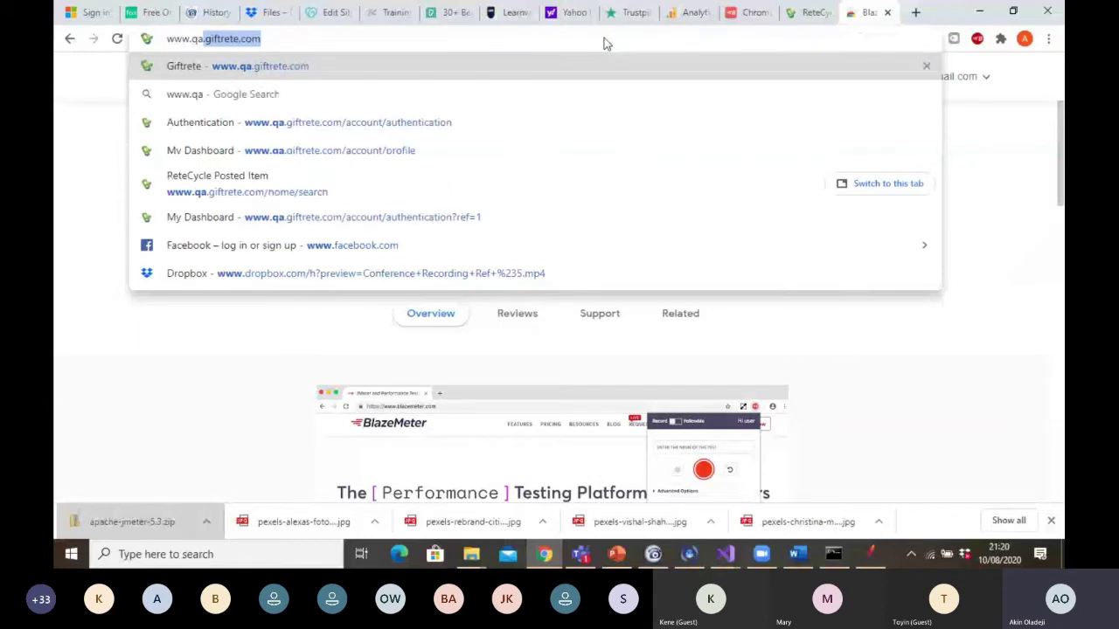
key("Return")
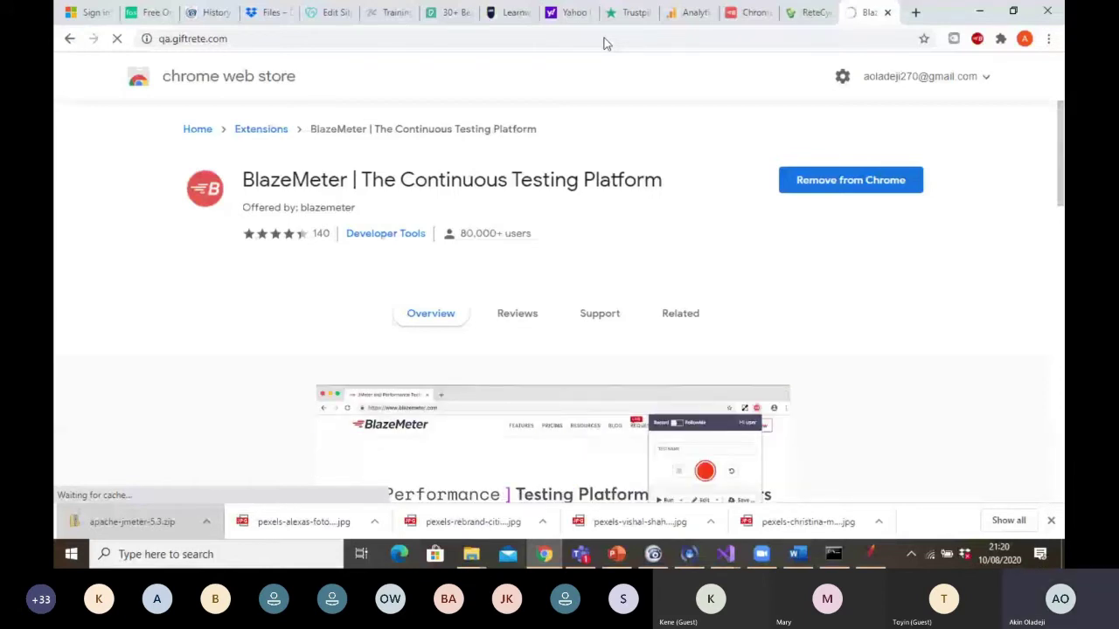
left_click(285, 39)
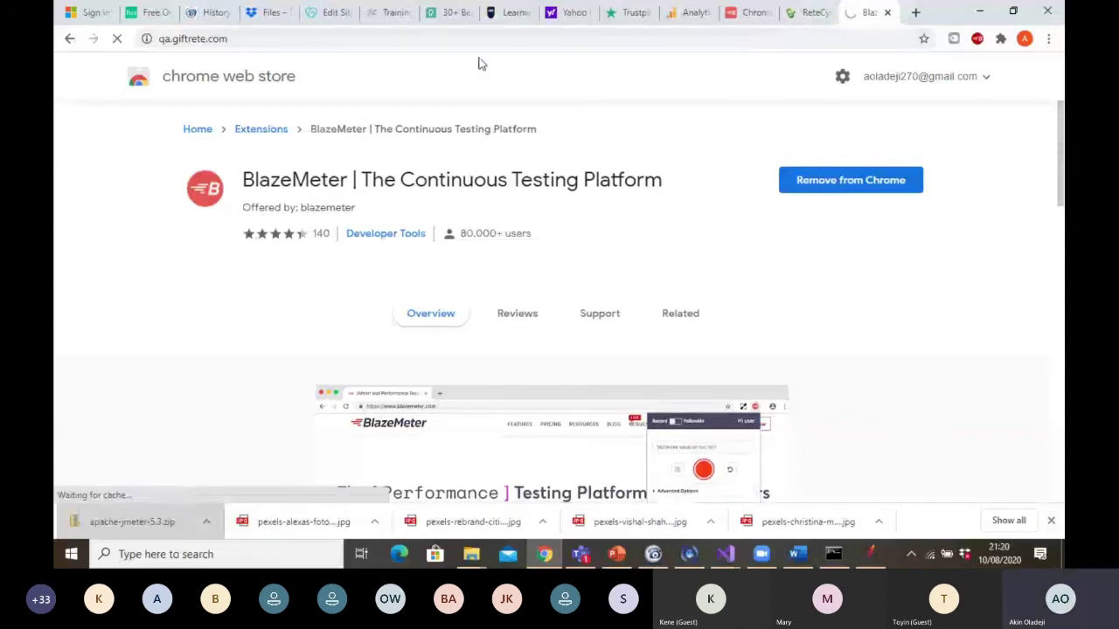
left_click(459, 39)
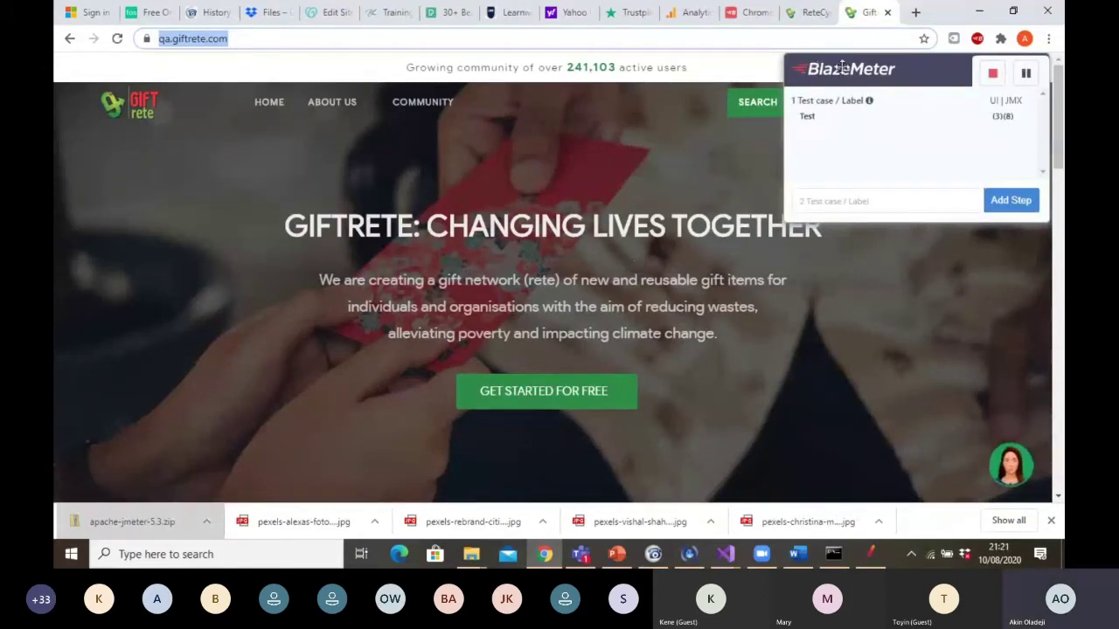
Sign in to Giftrete with the account's email and password, reaching the profile page
left_click_drag(841, 66, 817, 174)
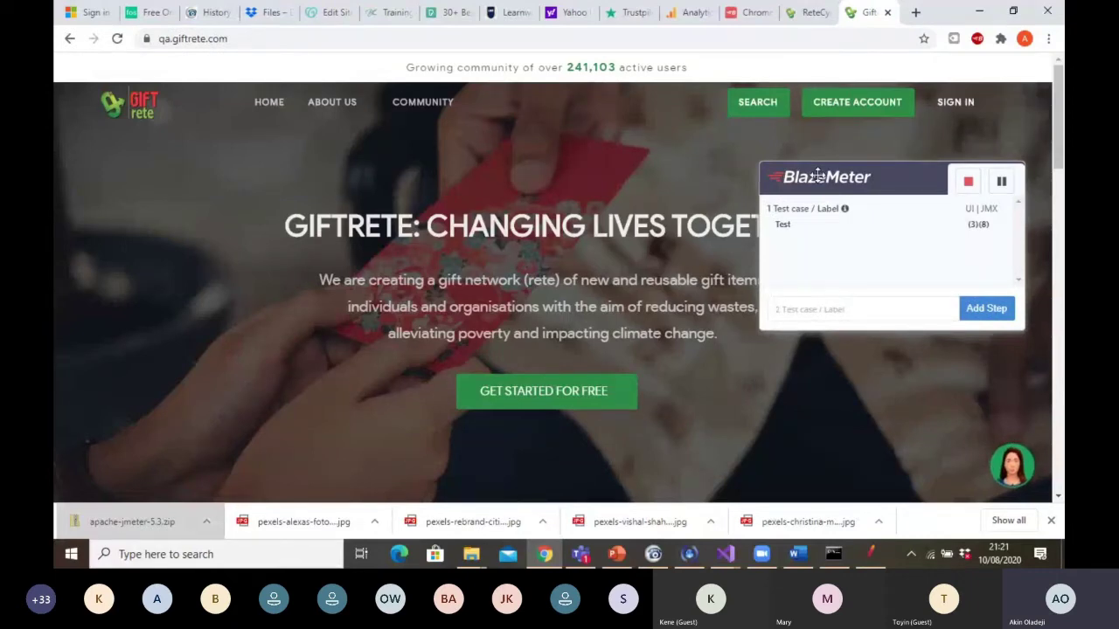
left_click(954, 102)
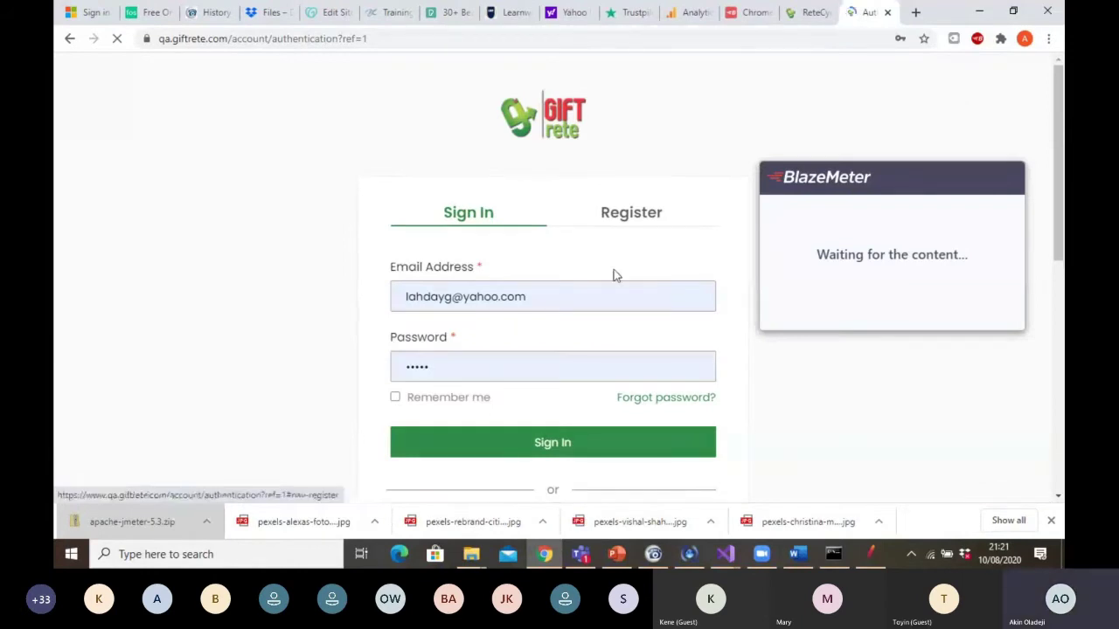
left_click(545, 301)
key("ctrl+a")
key("BackSpace")
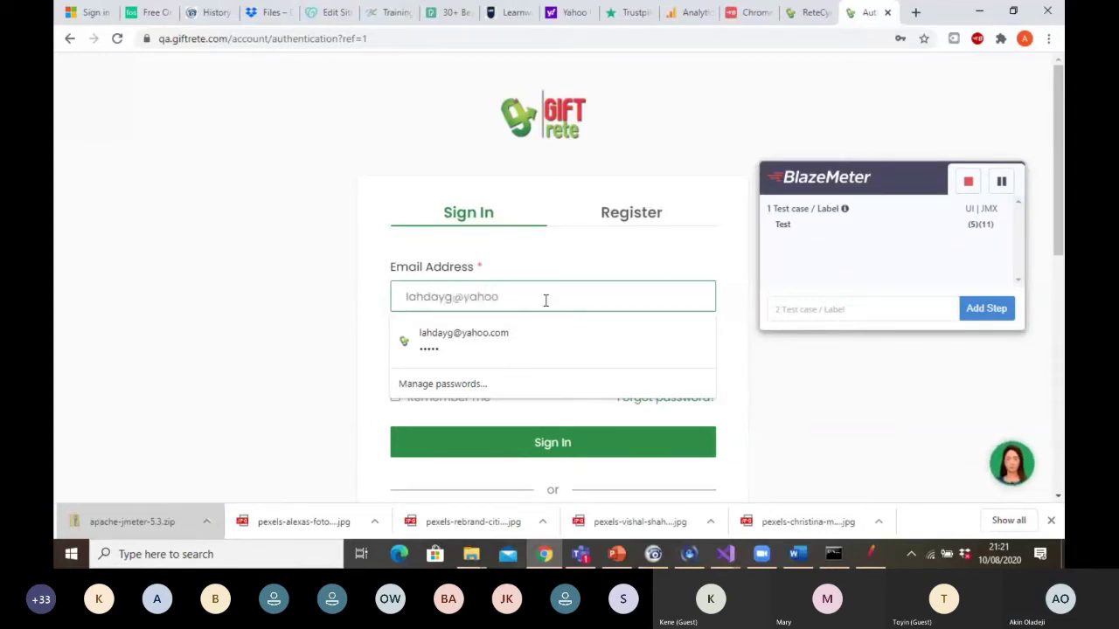
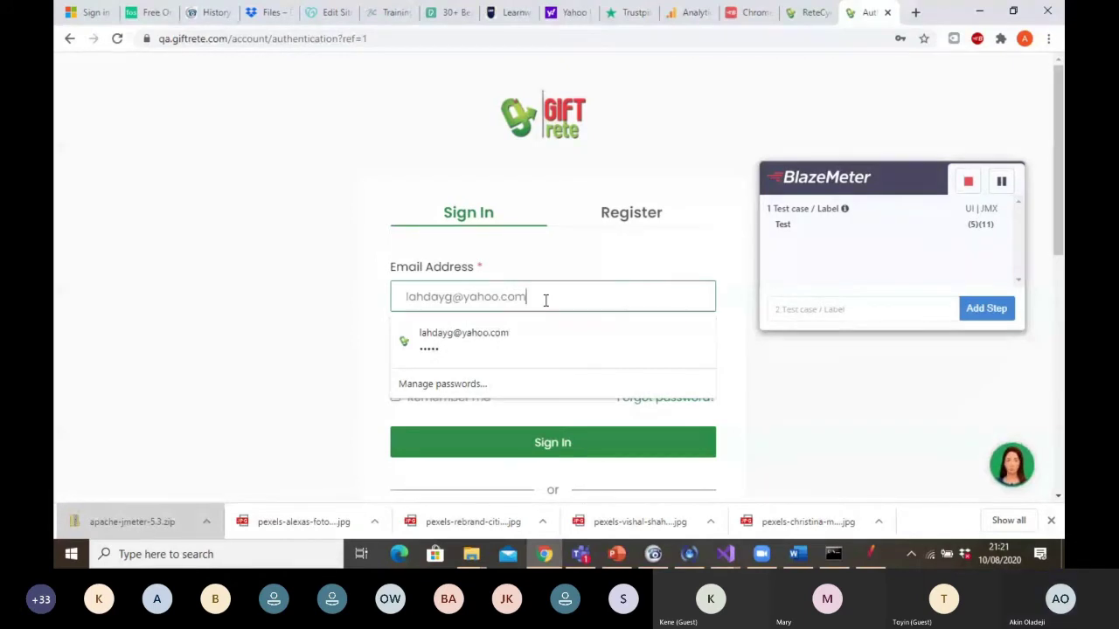
key("Tab")
type("•••••")
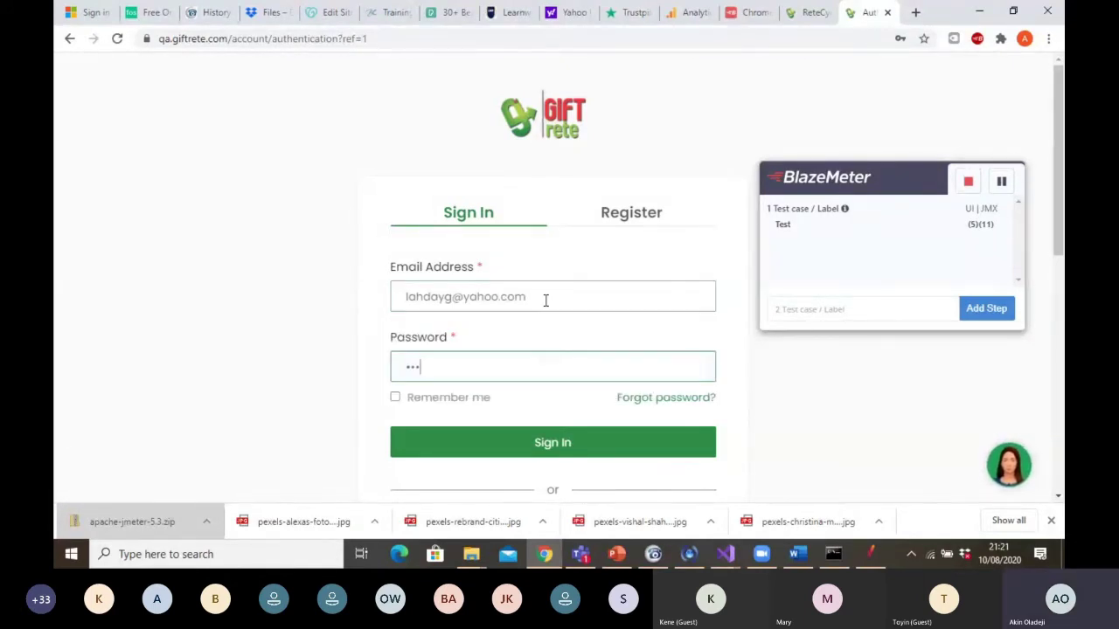
left_click(535, 446)
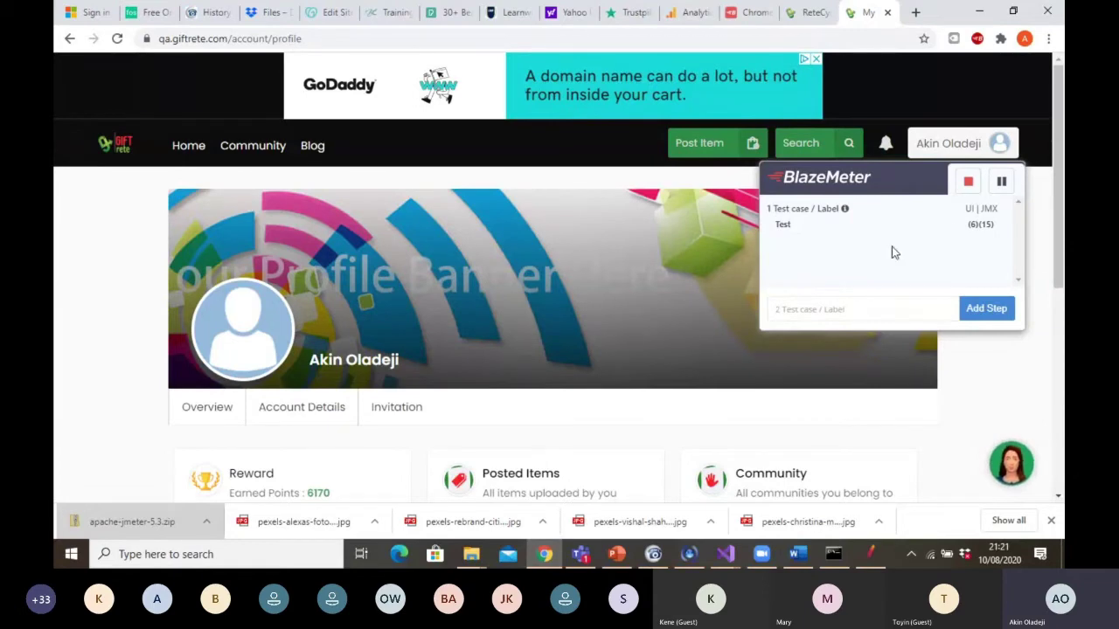
Stop the recording and export it as a JMeter JMX script for the qa.giftrete.com domain
left_click(969, 185)
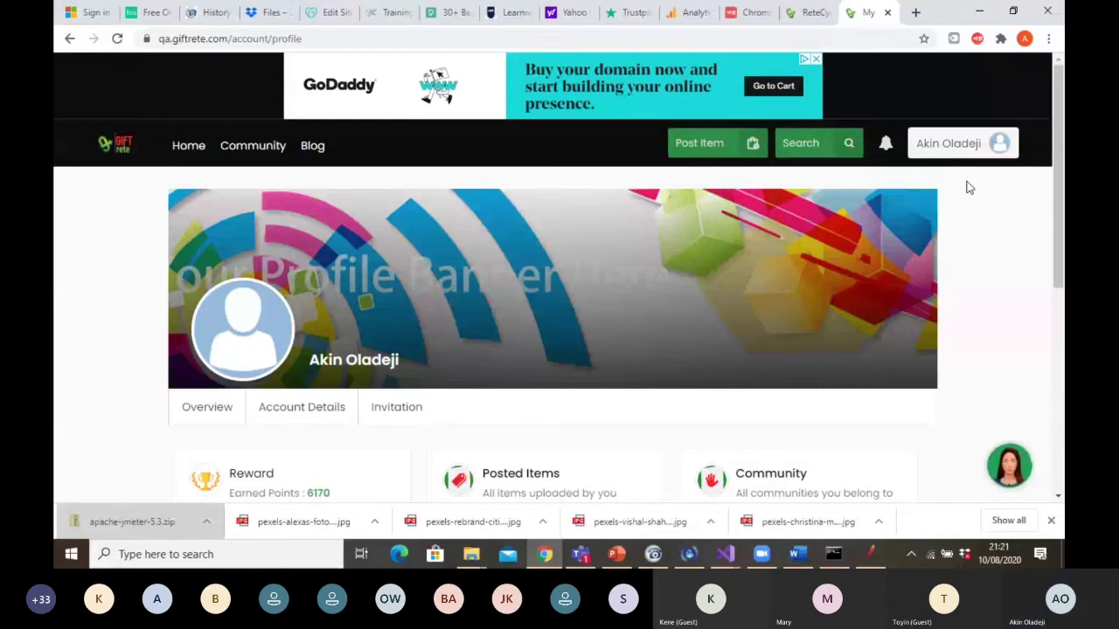
left_click(978, 40)
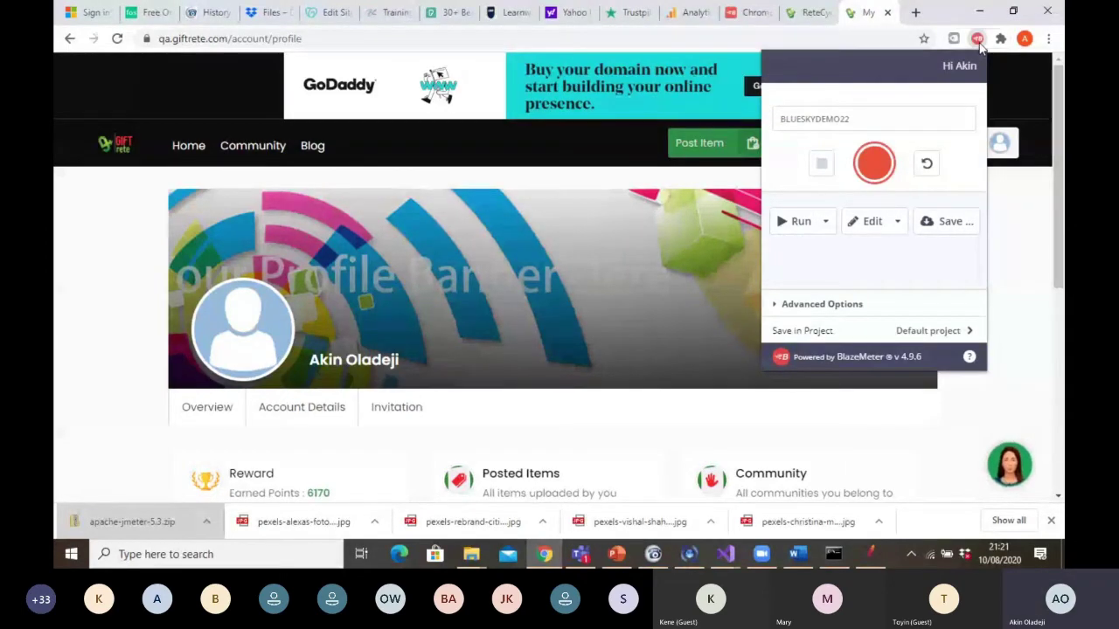
left_click(947, 230)
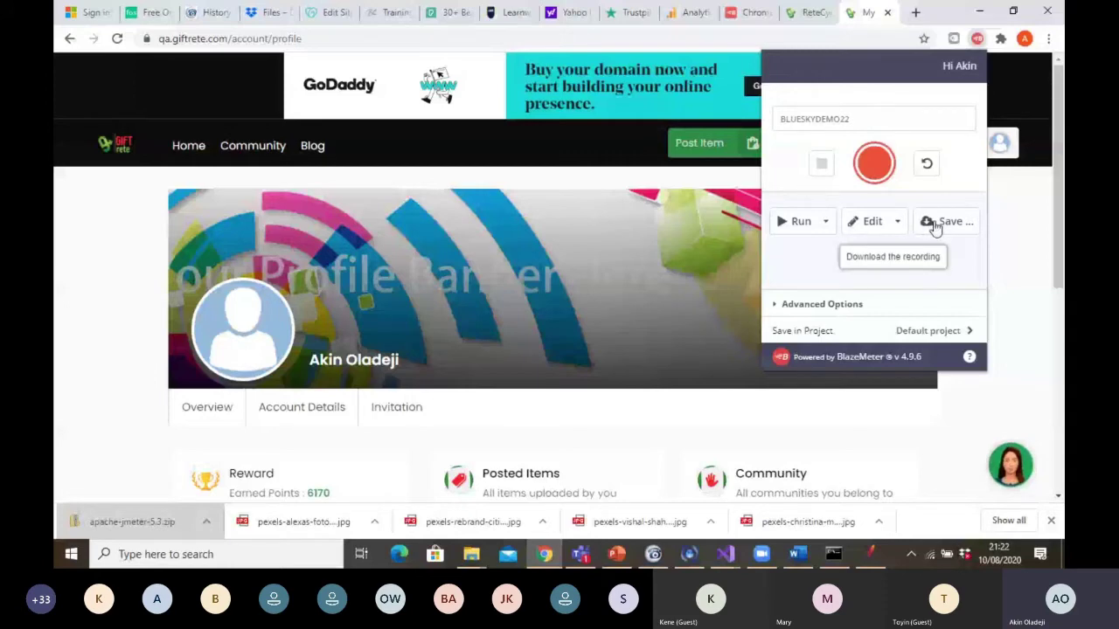
left_click(935, 225)
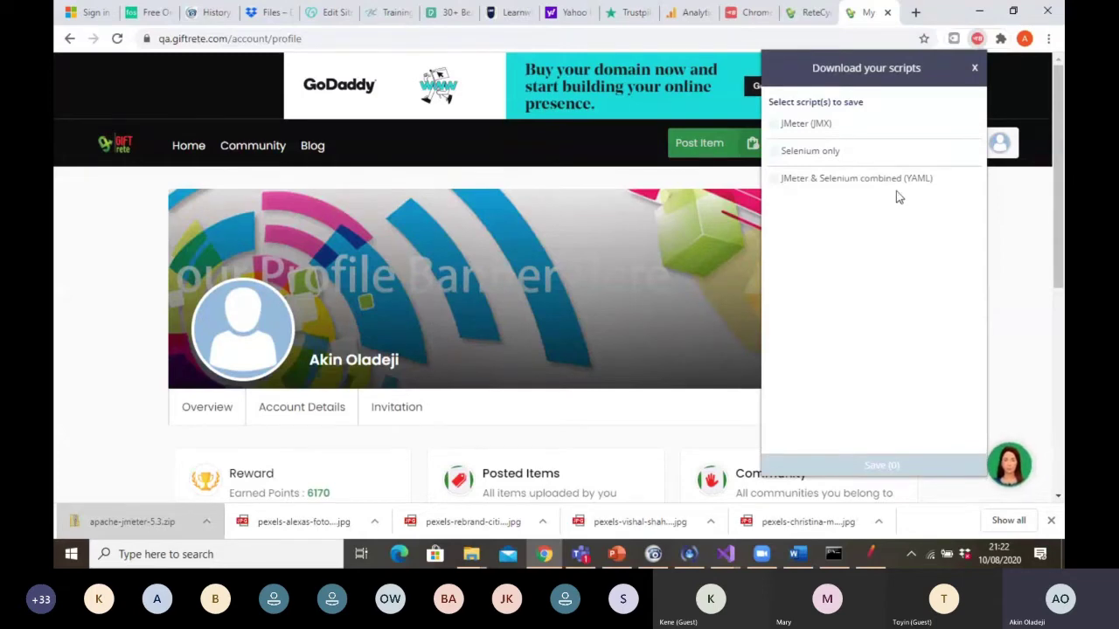
left_click(775, 125)
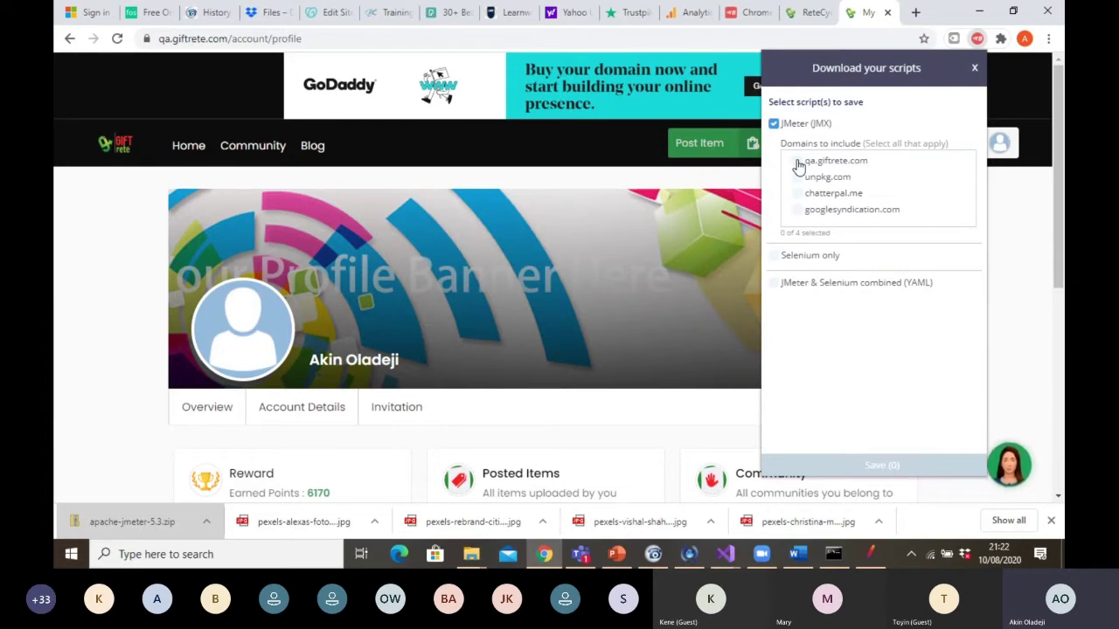
left_click(797, 162)
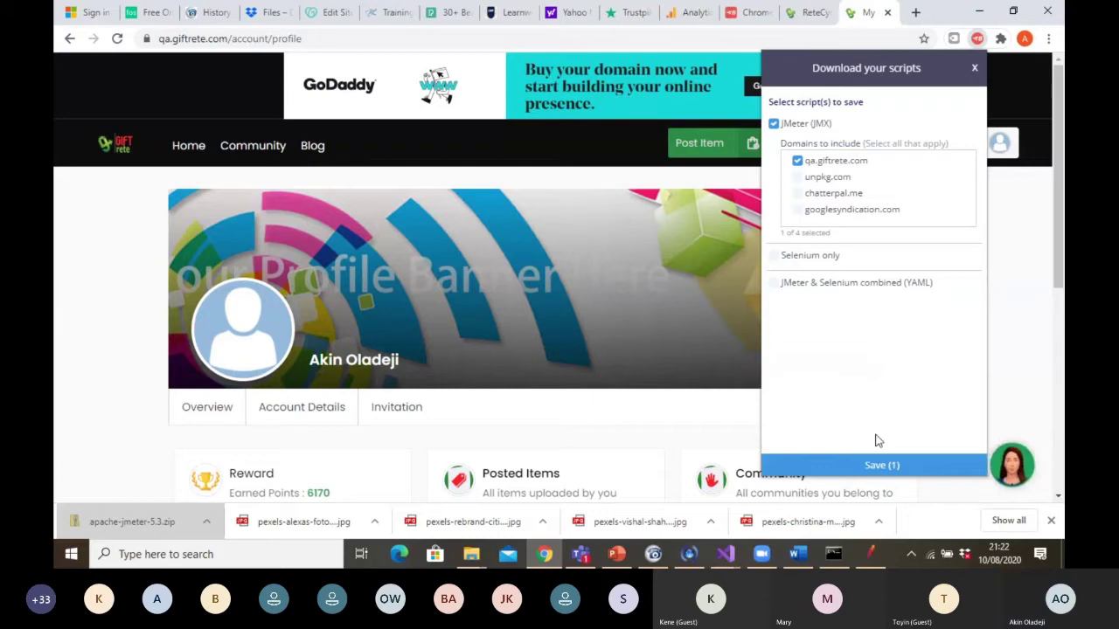
left_click(877, 464)
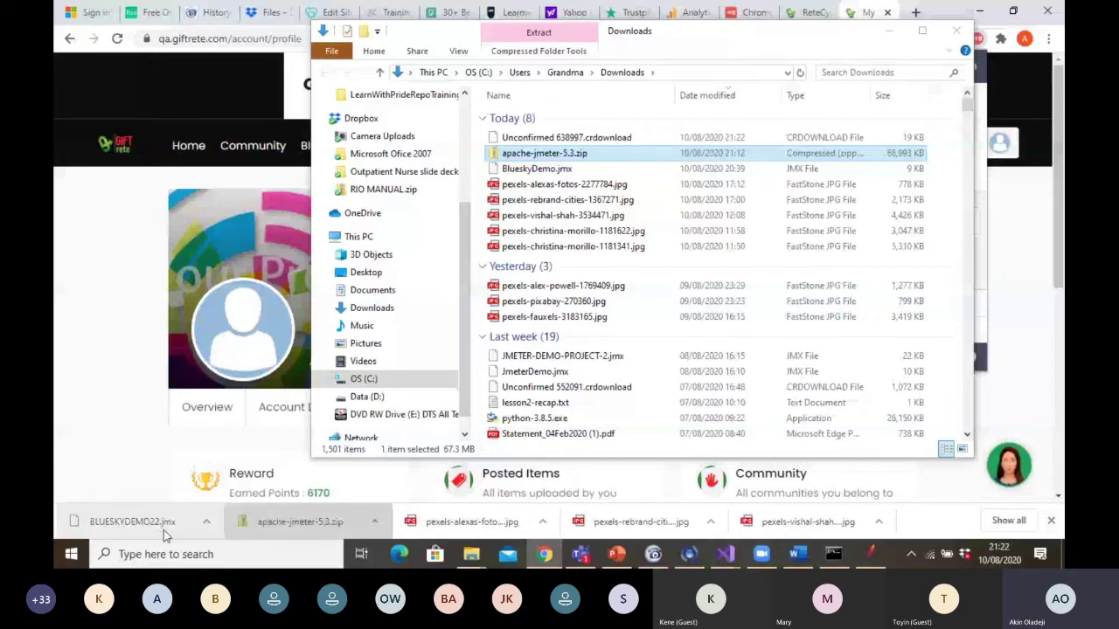
Show the downloaded BLUESKYDEMO22.jmx in its Downloads folder
left_click(207, 522)
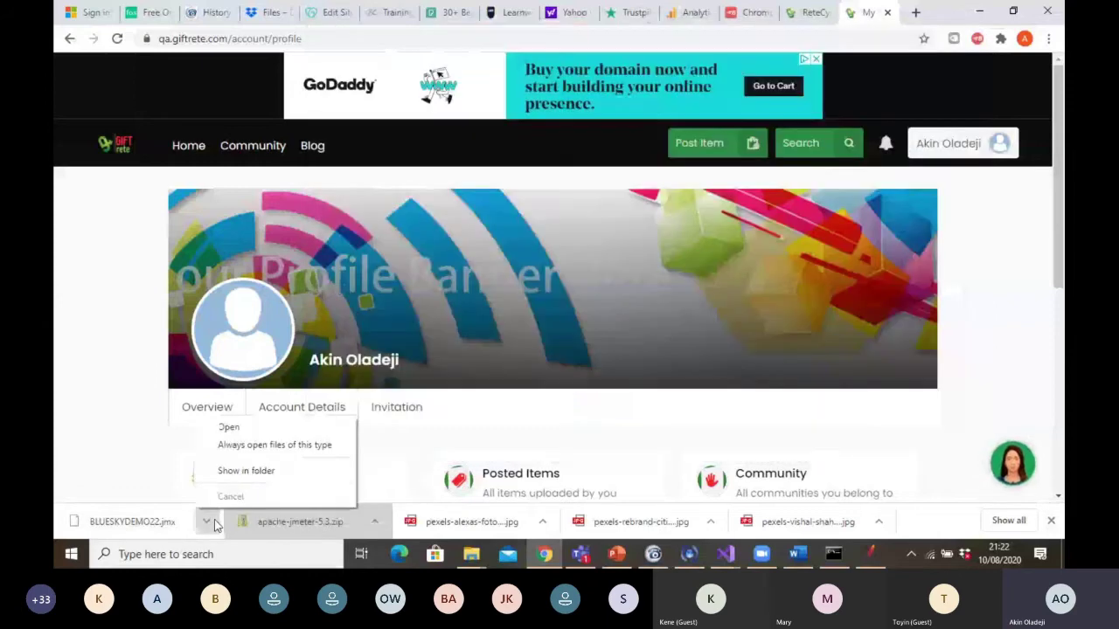
left_click(234, 472)
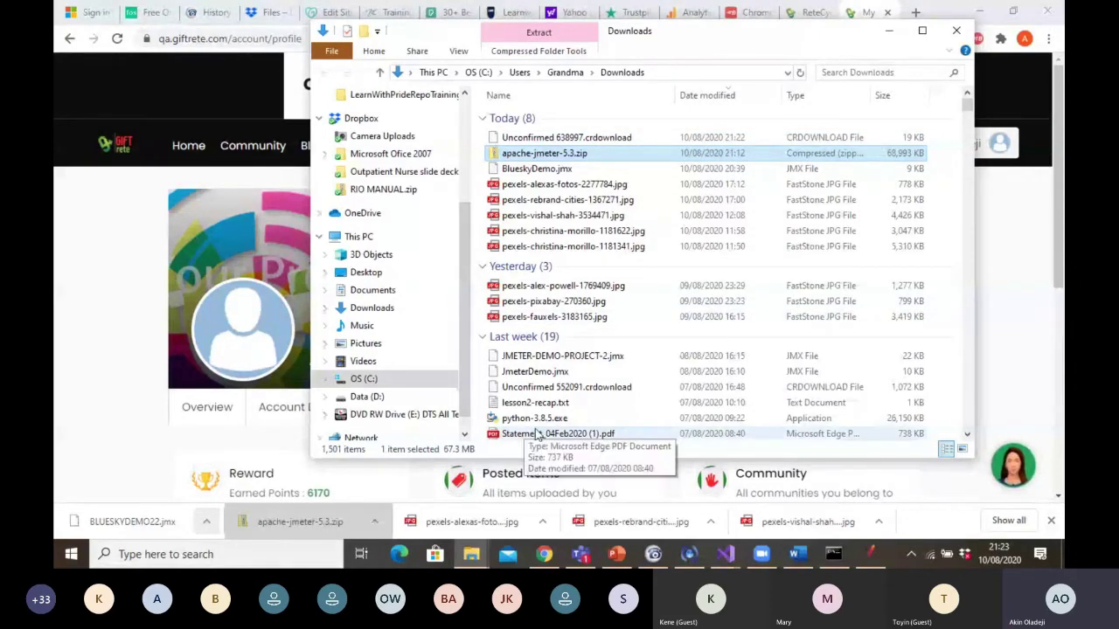
Advance the Performance Testing Giftrete2 deck to slide 83, the JMeter Test Plan screenshot
mouse_move(617, 564)
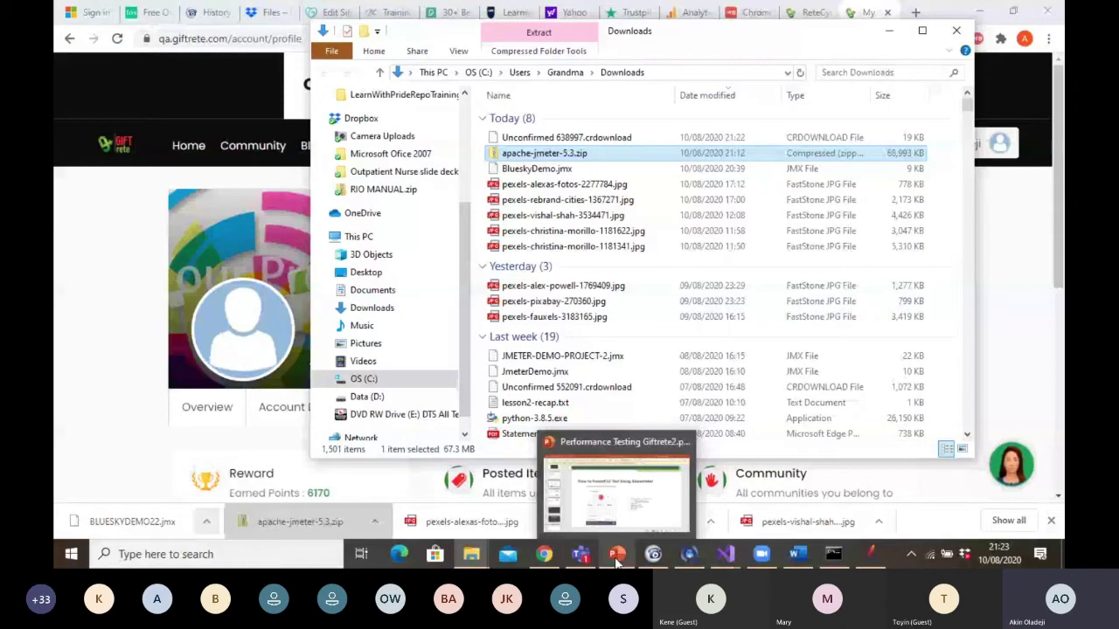
left_click(617, 554)
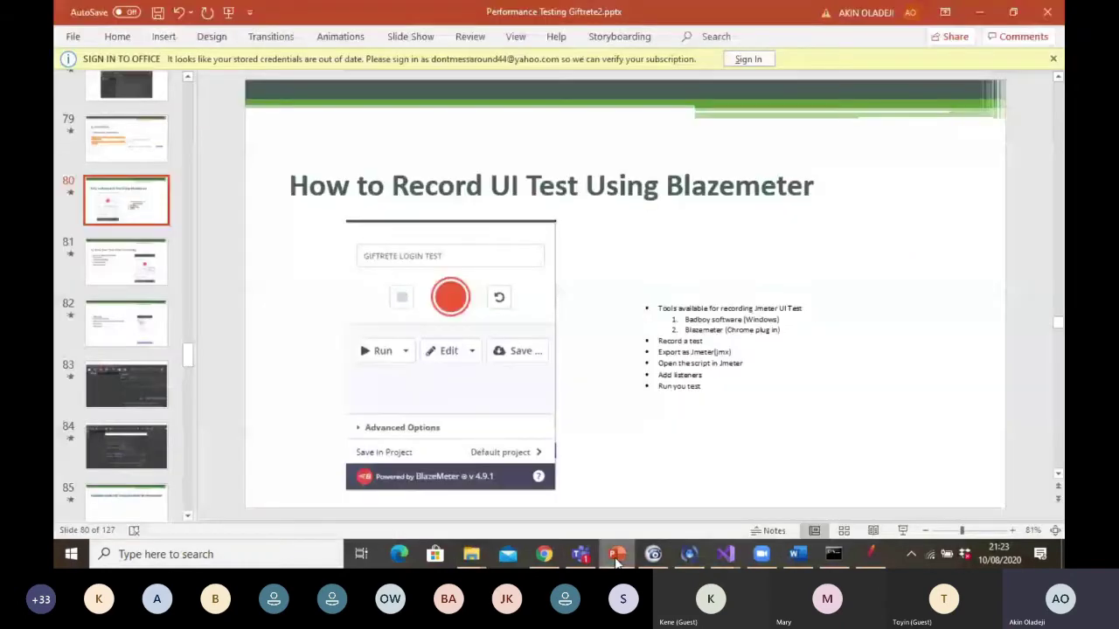
key("Page_Down")
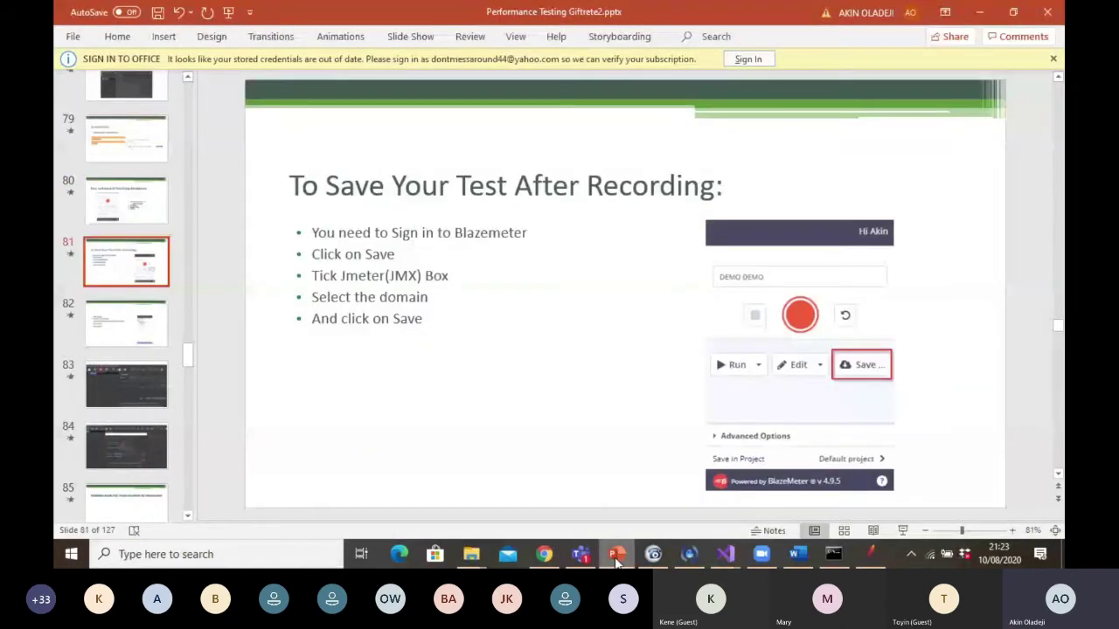
key("Page_Down")
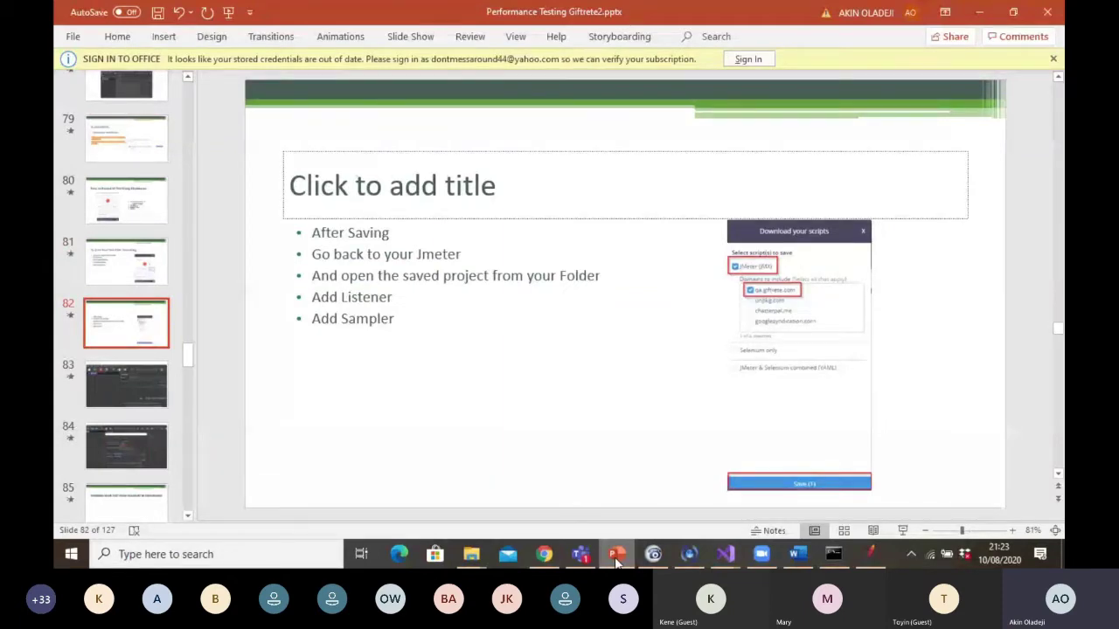
key("Page_Down")
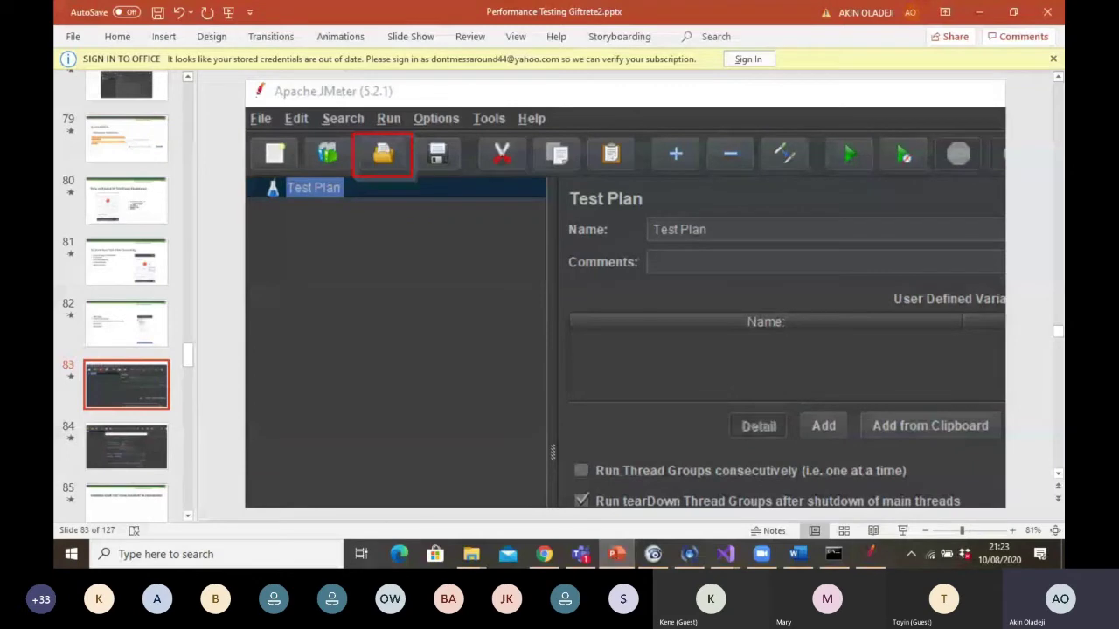
Select BLUESKYDEMO22.jmx from the Downloads folder in JMeter's Open dialog
left_click(870, 562)
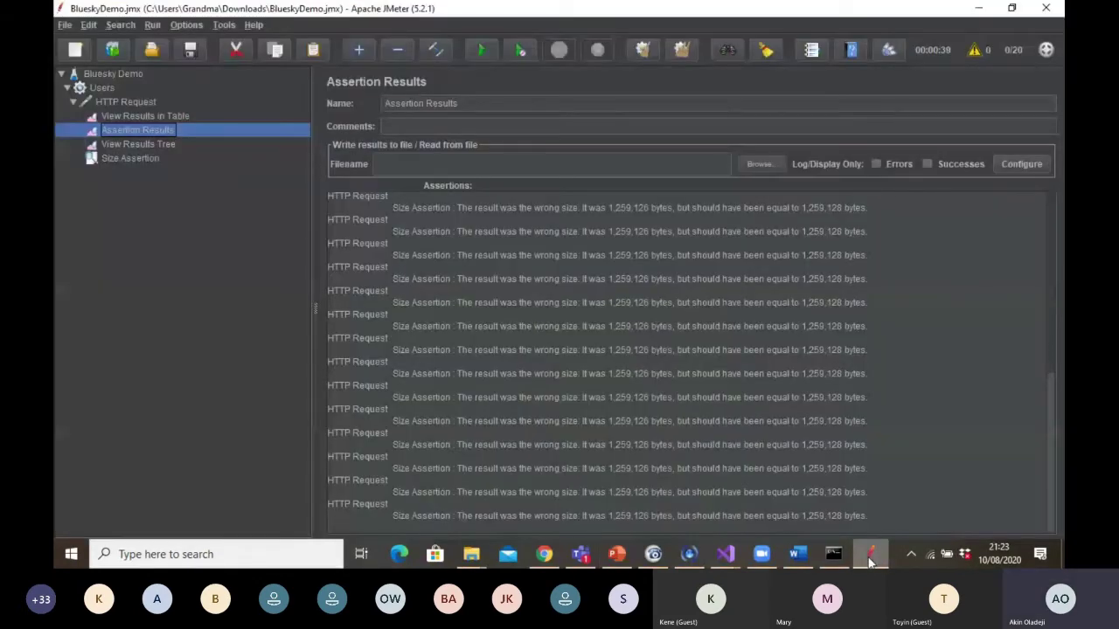
left_click(152, 51)
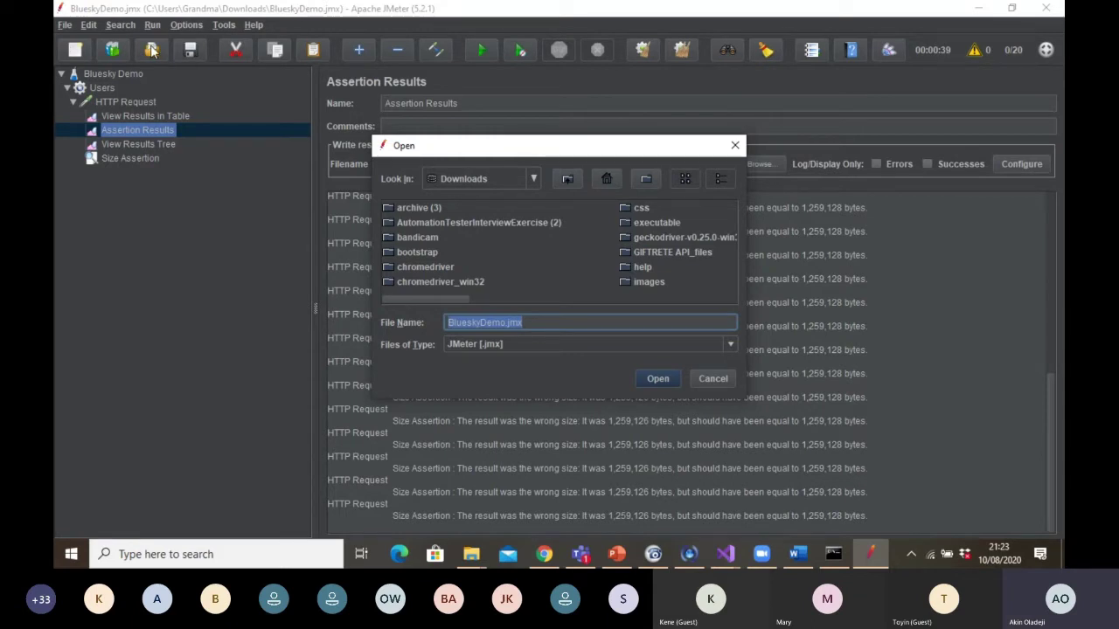
left_click(544, 555)
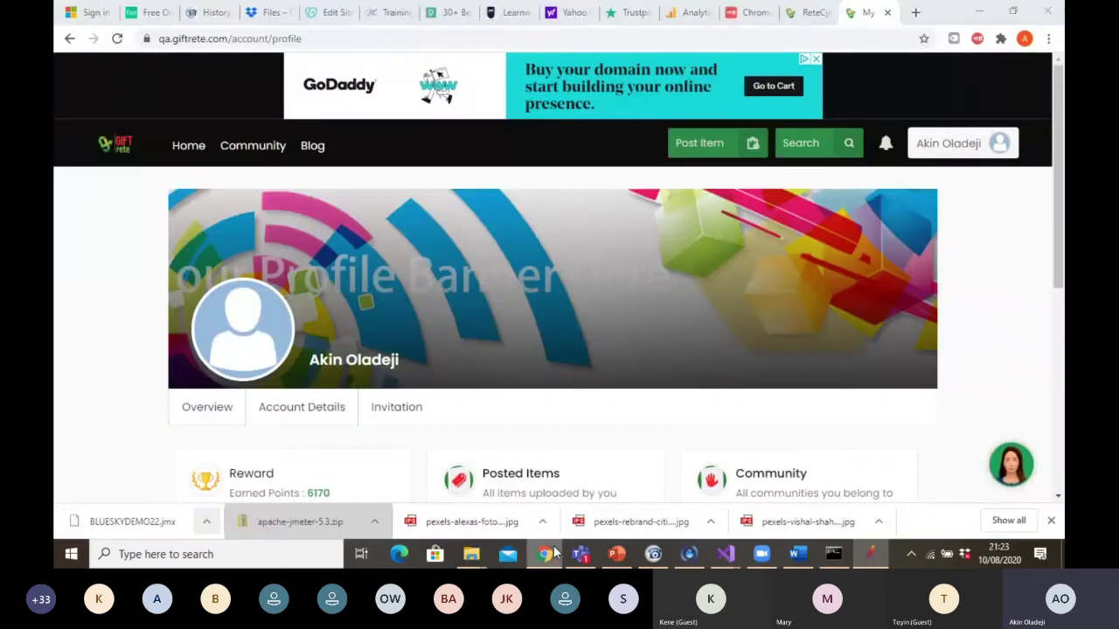
left_click(545, 555)
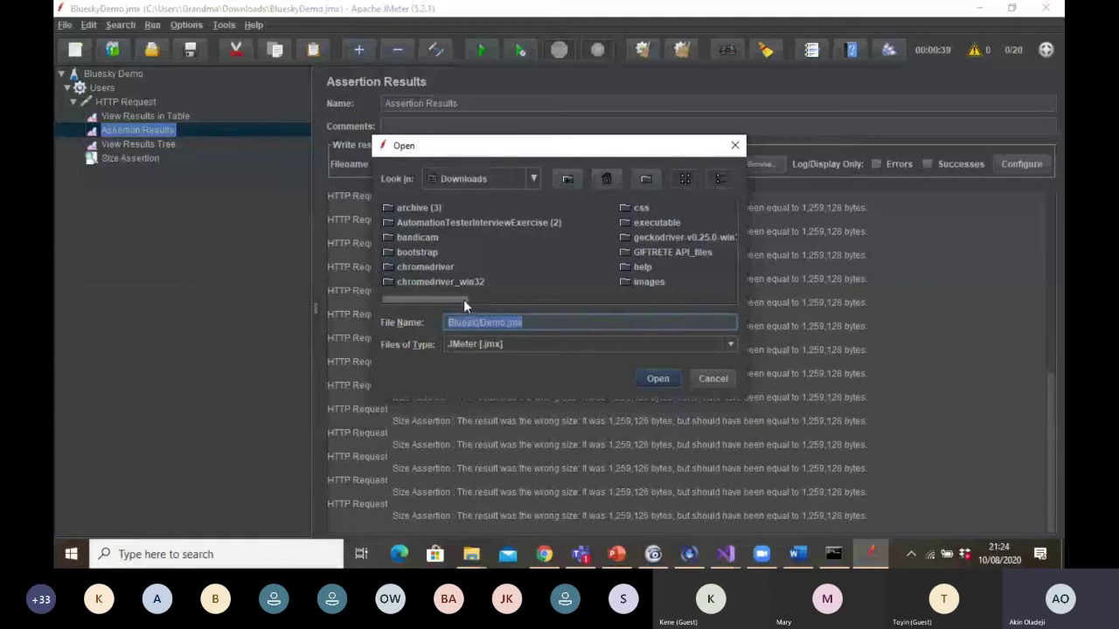
left_click_drag(463, 300, 658, 303)
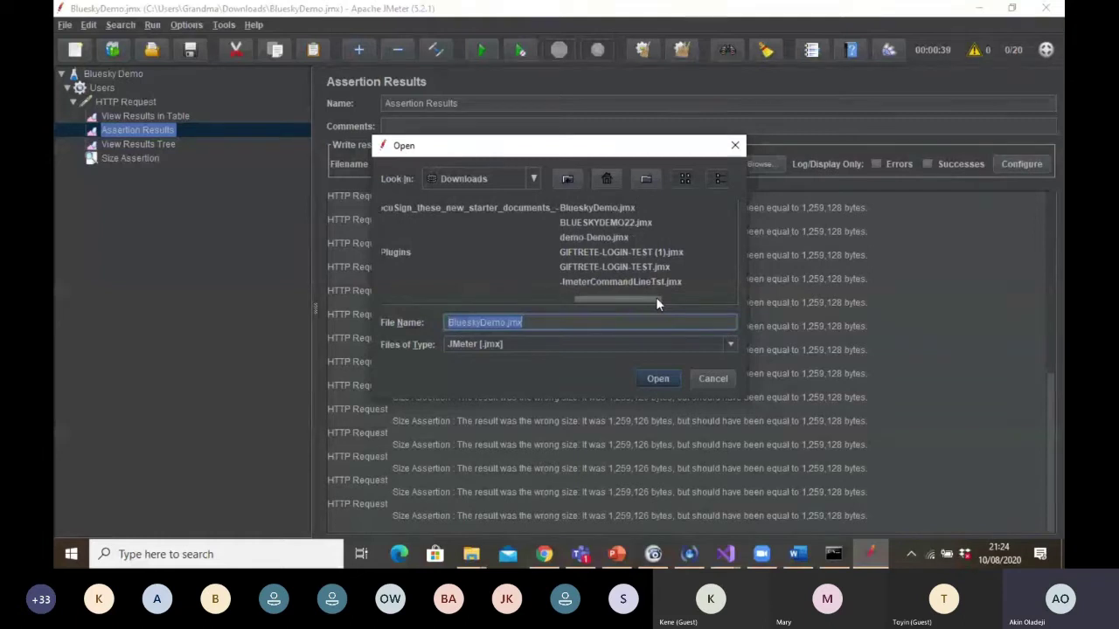
left_click(612, 221)
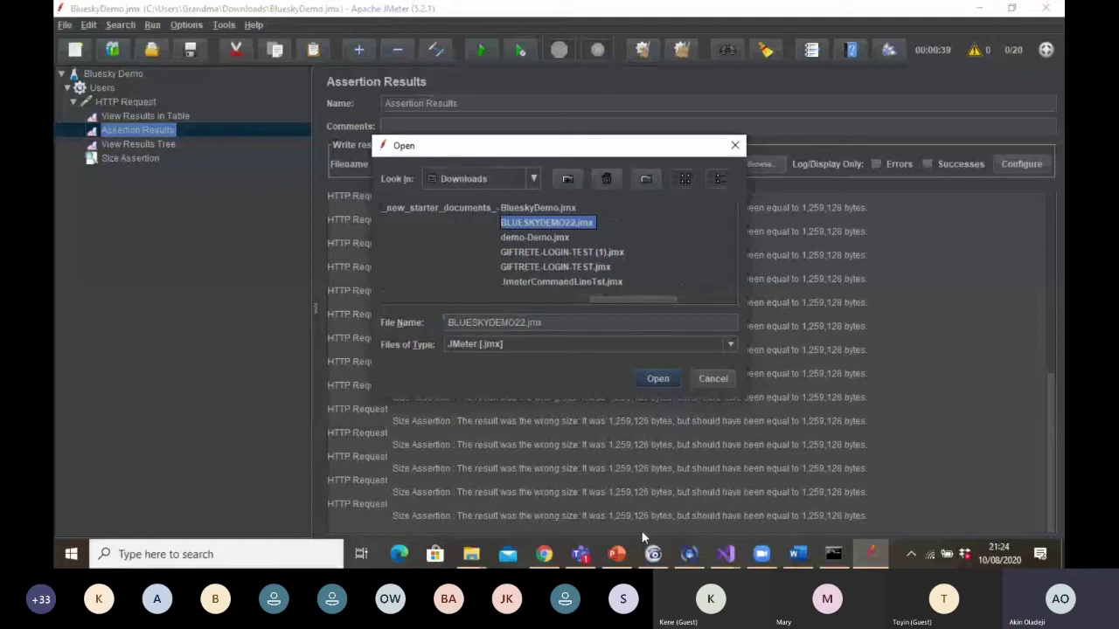
left_click(546, 555)
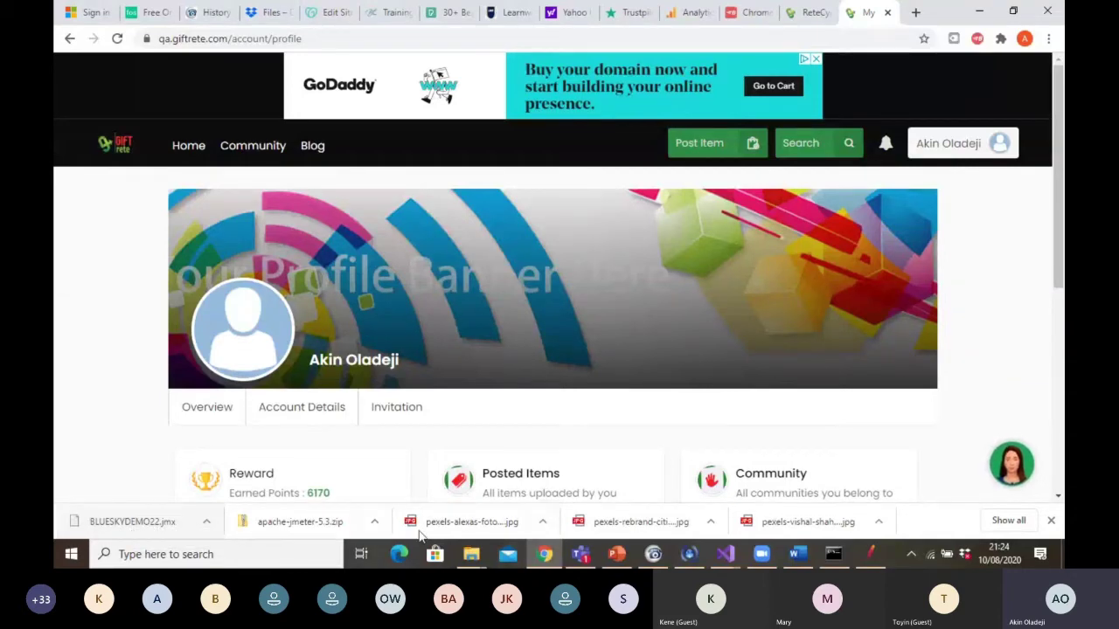
left_click(872, 556)
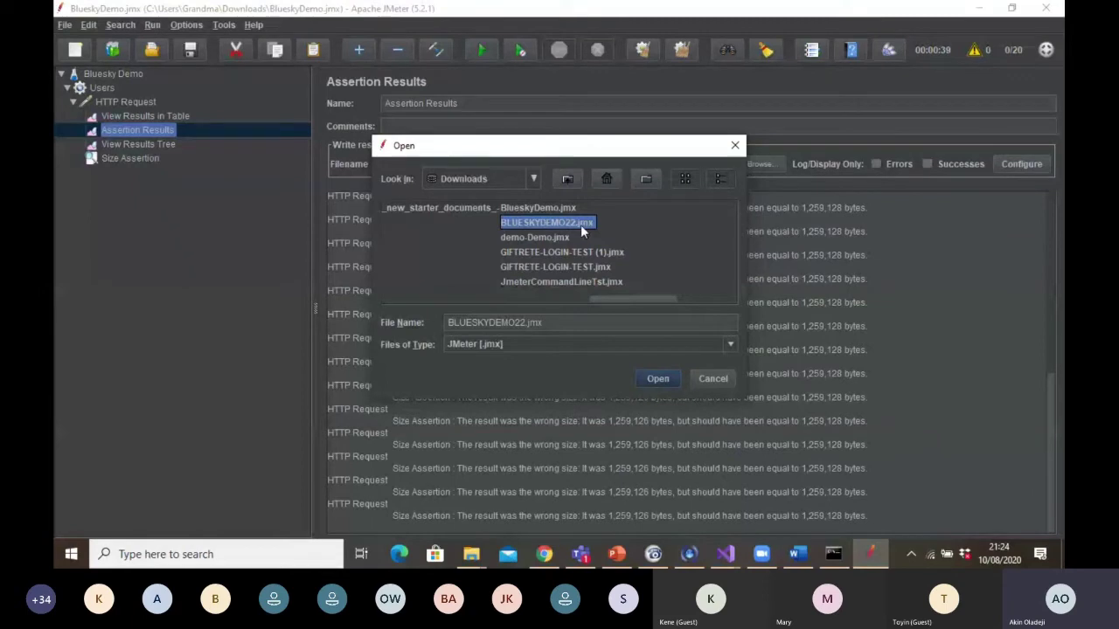
left_click(657, 377)
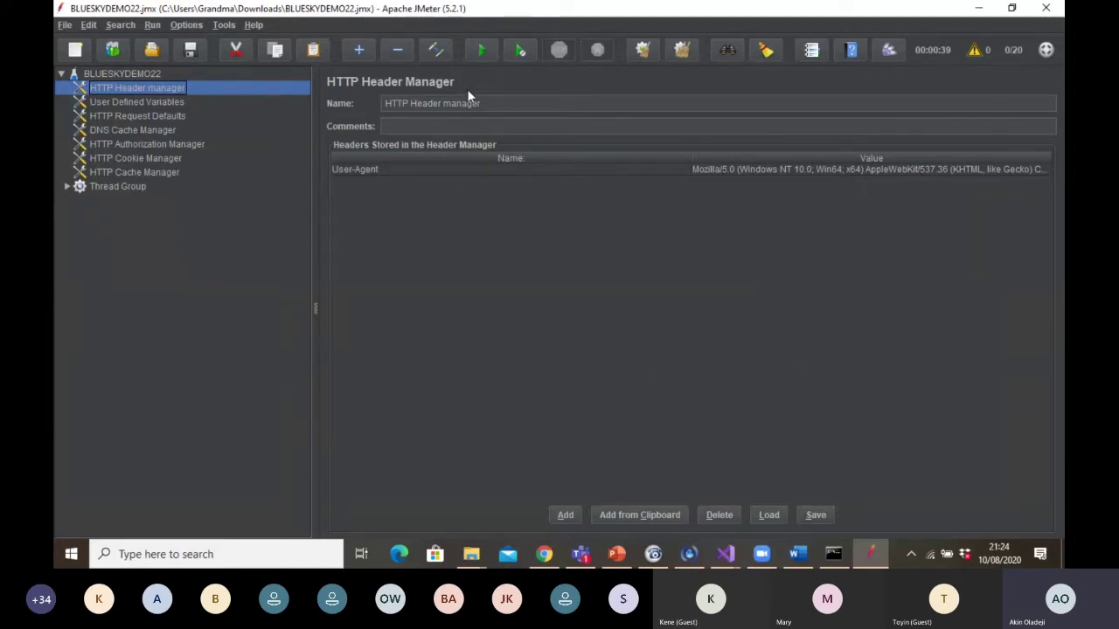
left_click(169, 103)
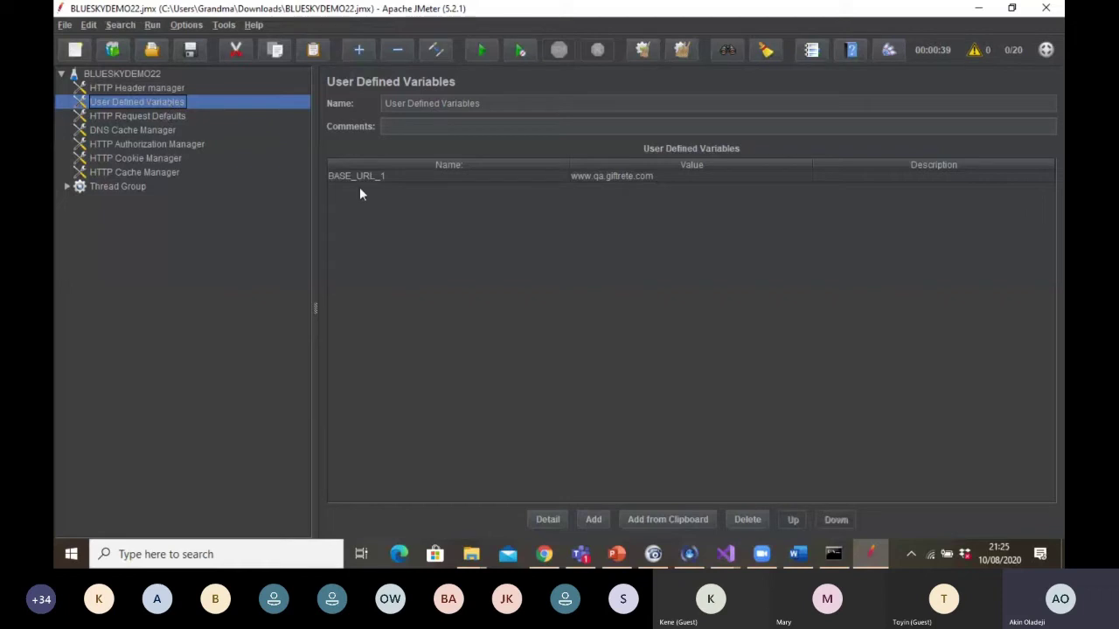
left_click(385, 178)
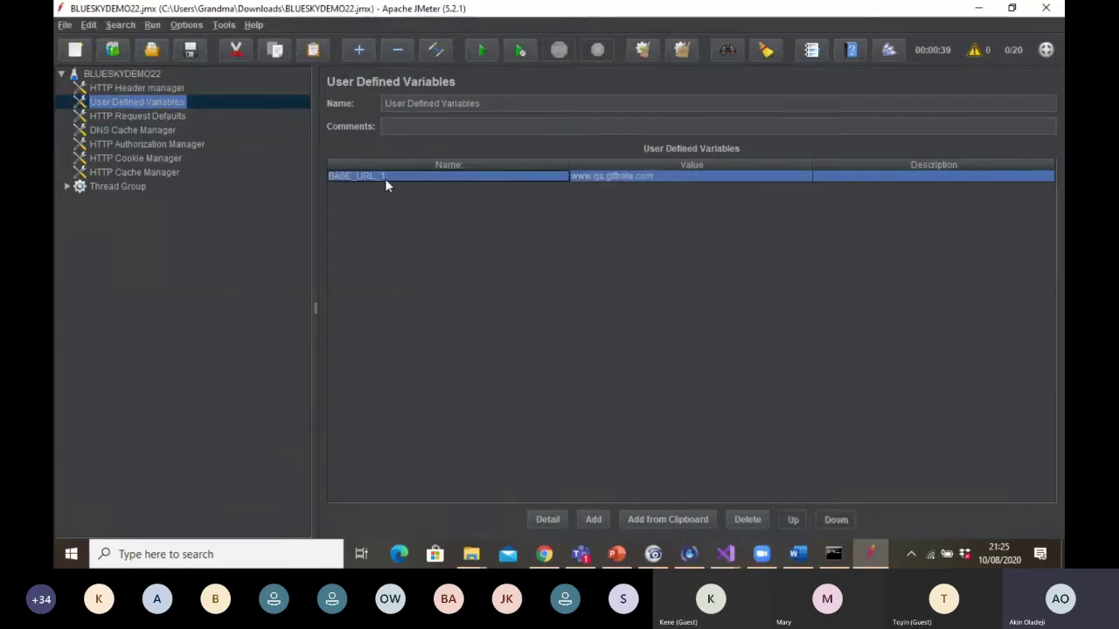
left_click(621, 178)
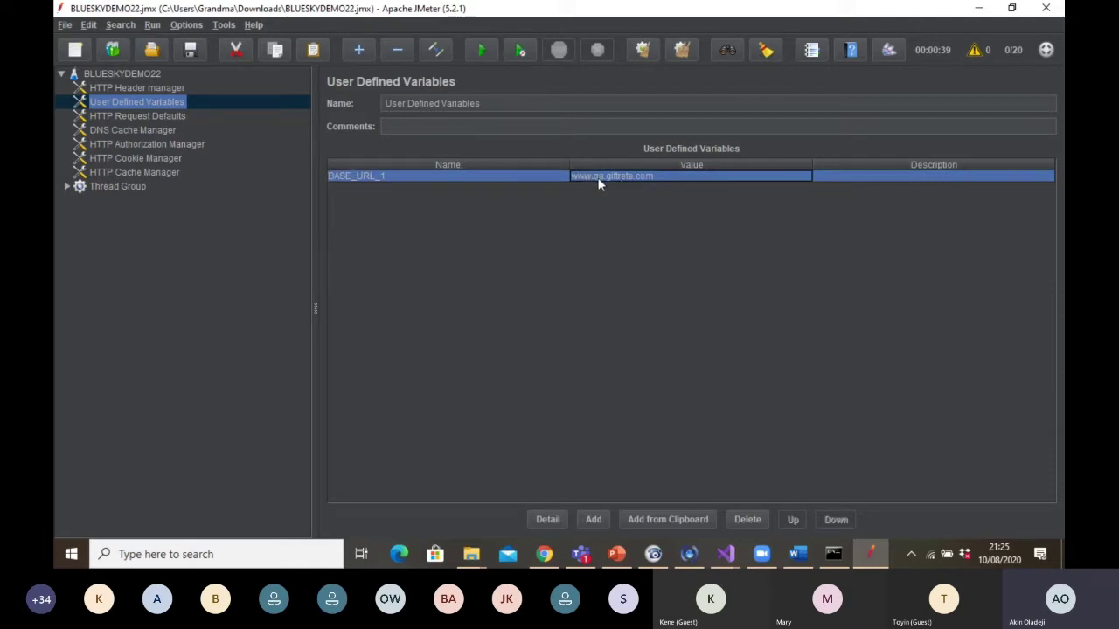
left_click(385, 178)
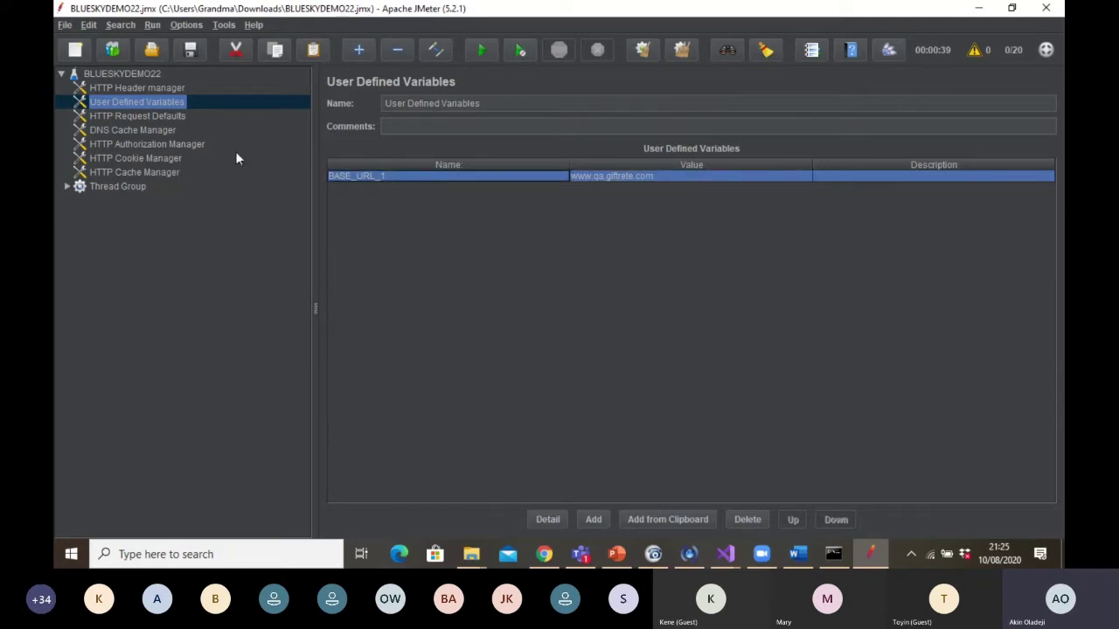
Review the HTTP Request Defaults, DNS Cache, Authorization, Cookie and Cache managers
left_click(172, 116)
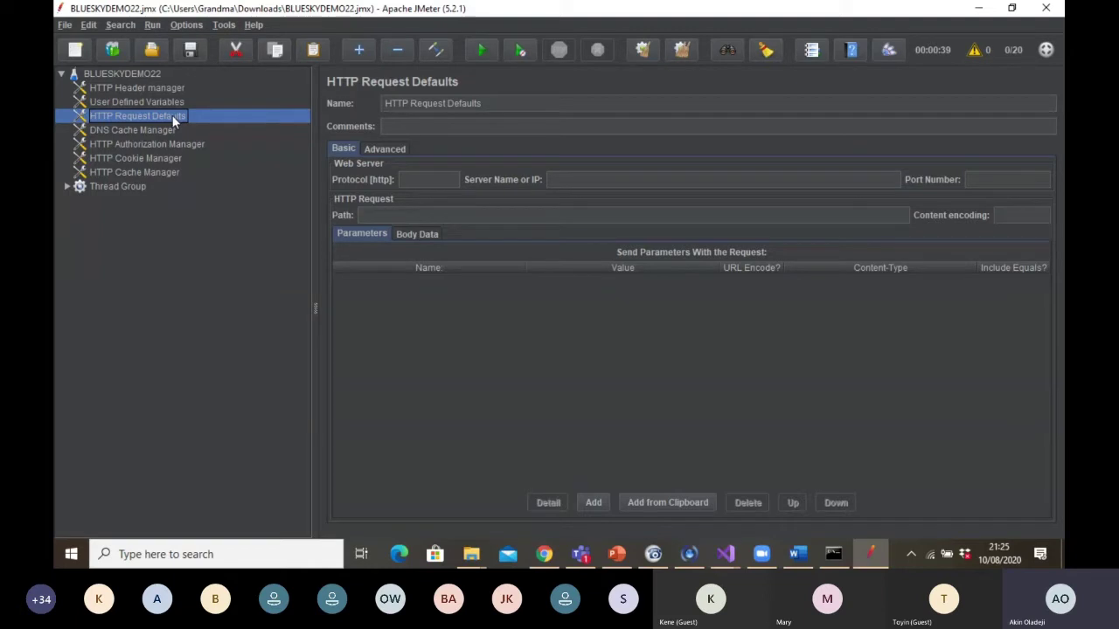
left_click(169, 132)
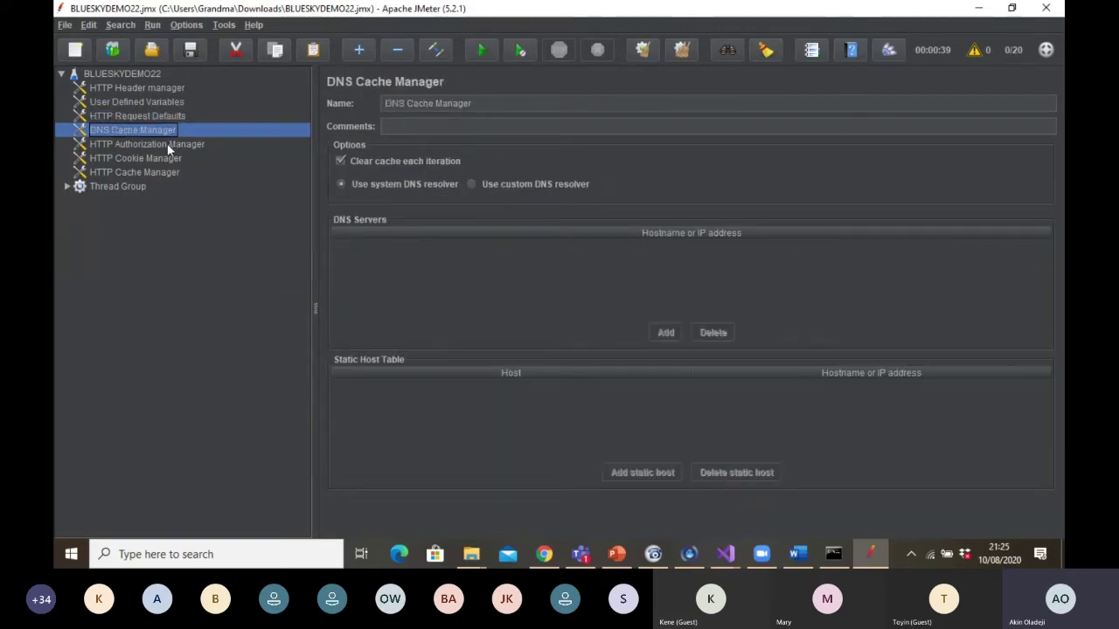
left_click(166, 143)
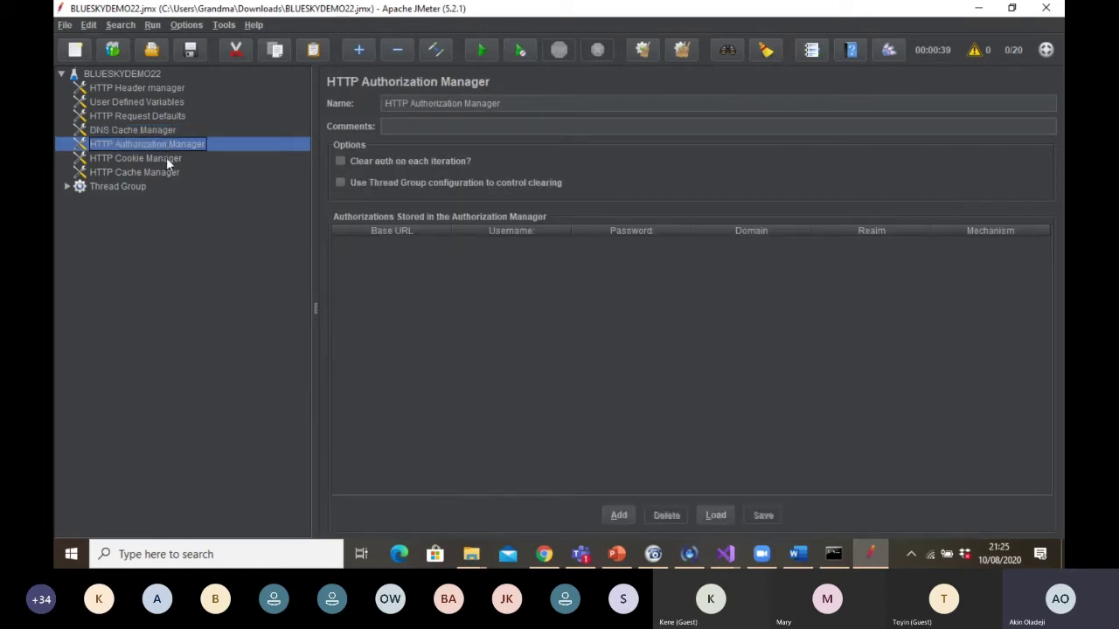
left_click(167, 158)
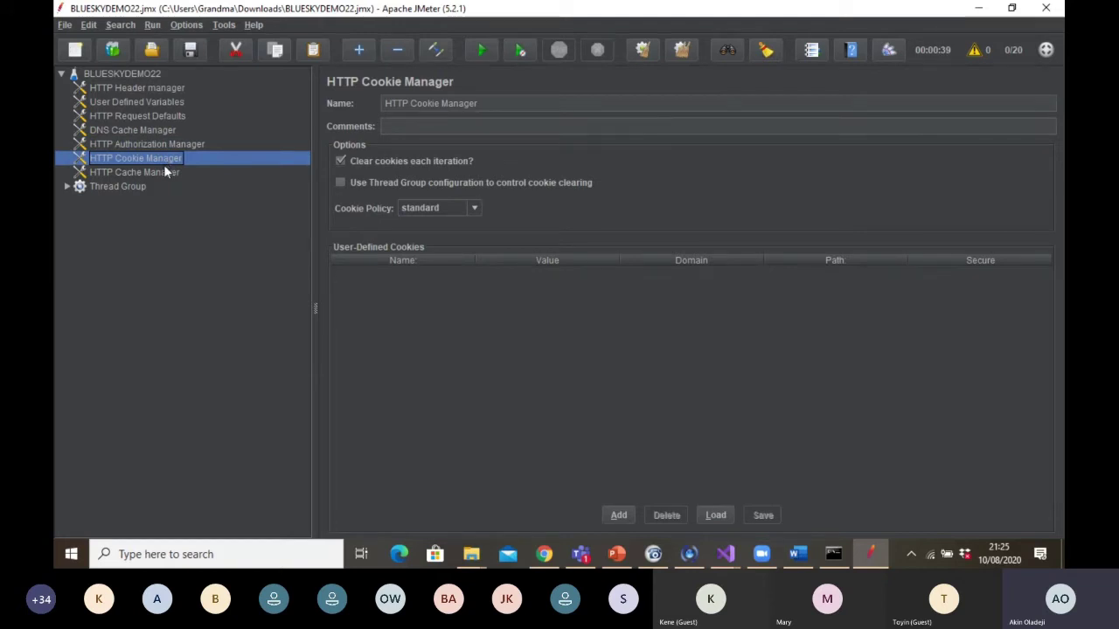
left_click(163, 172)
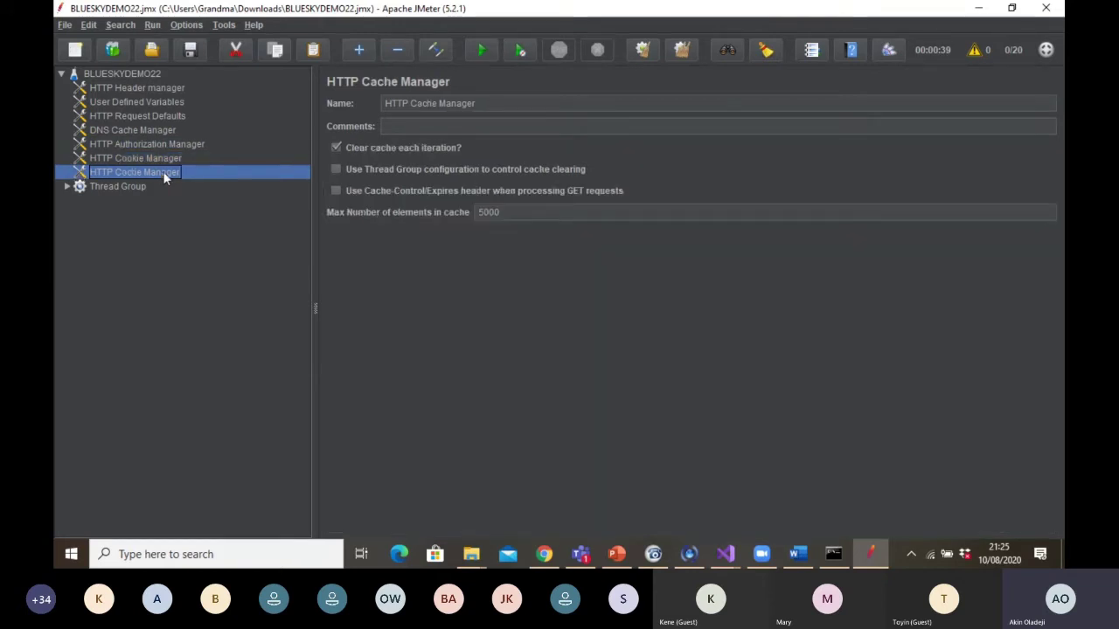
Expand Thread Group and Test to reveal the five recorded requests, selecting Thread Group
left_click(67, 186)
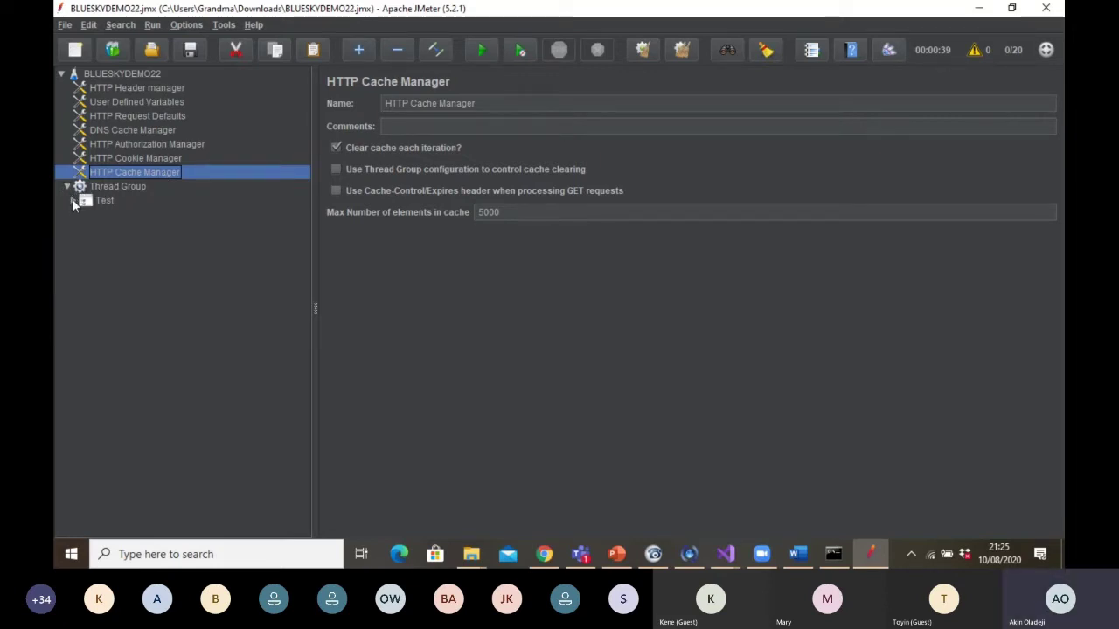
left_click(73, 200)
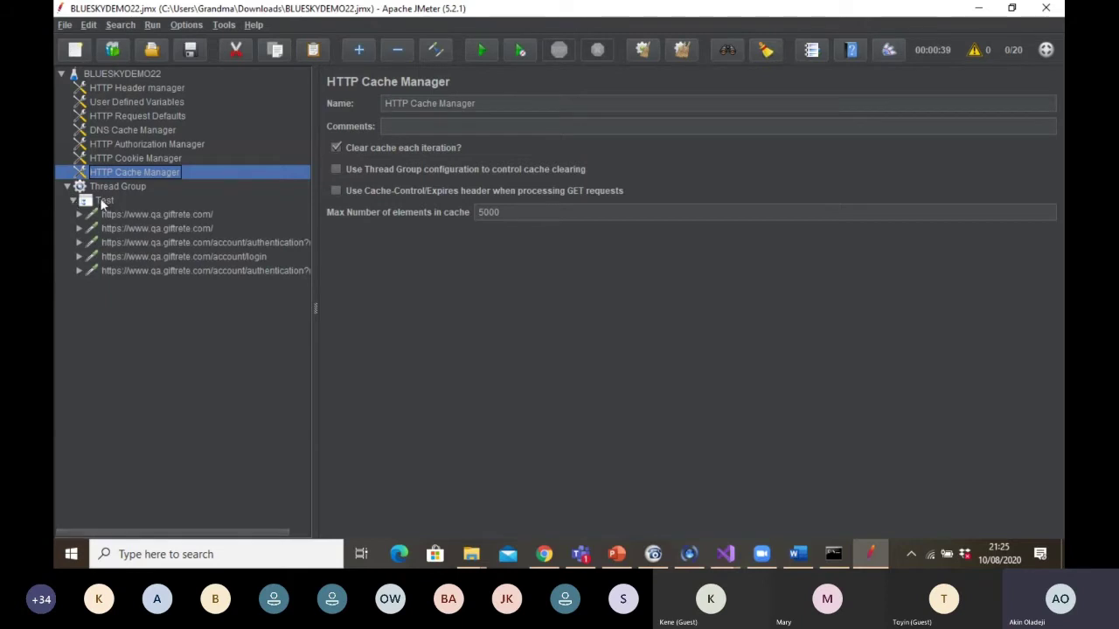
left_click(108, 187)
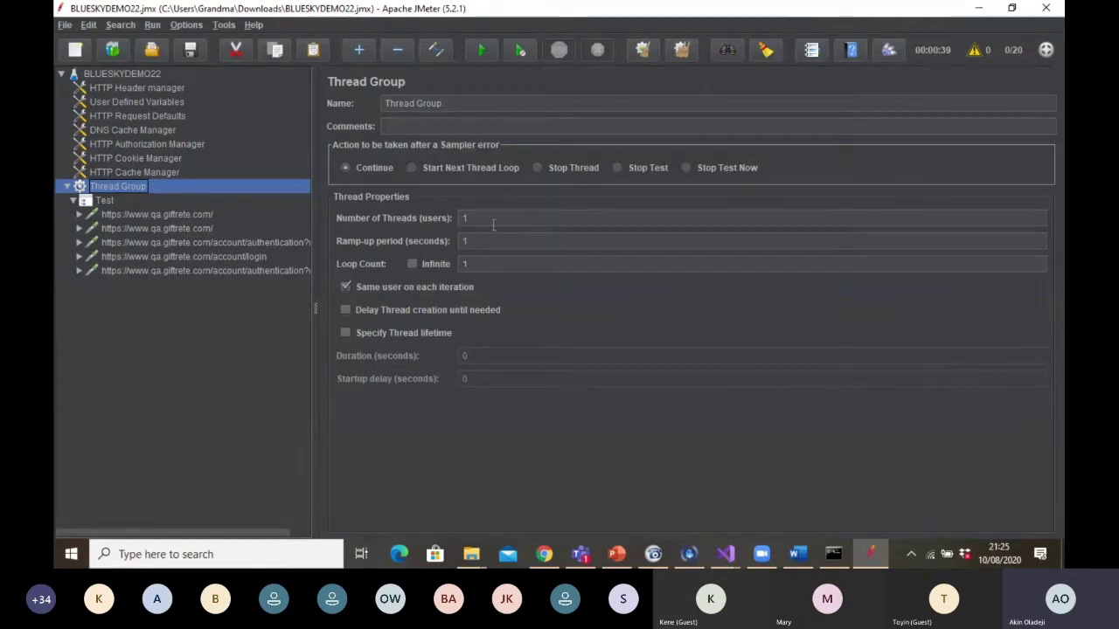
Set the Thread Group to 20 threads with a 40-second ramp-up period
left_click(477, 219)
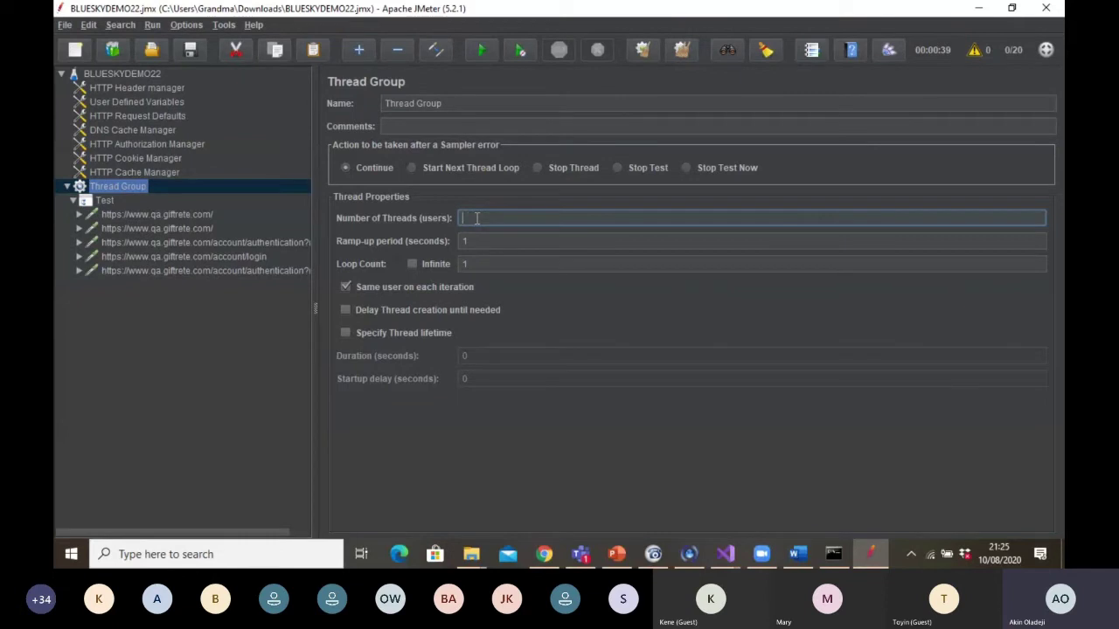
type("20")
left_click(476, 242)
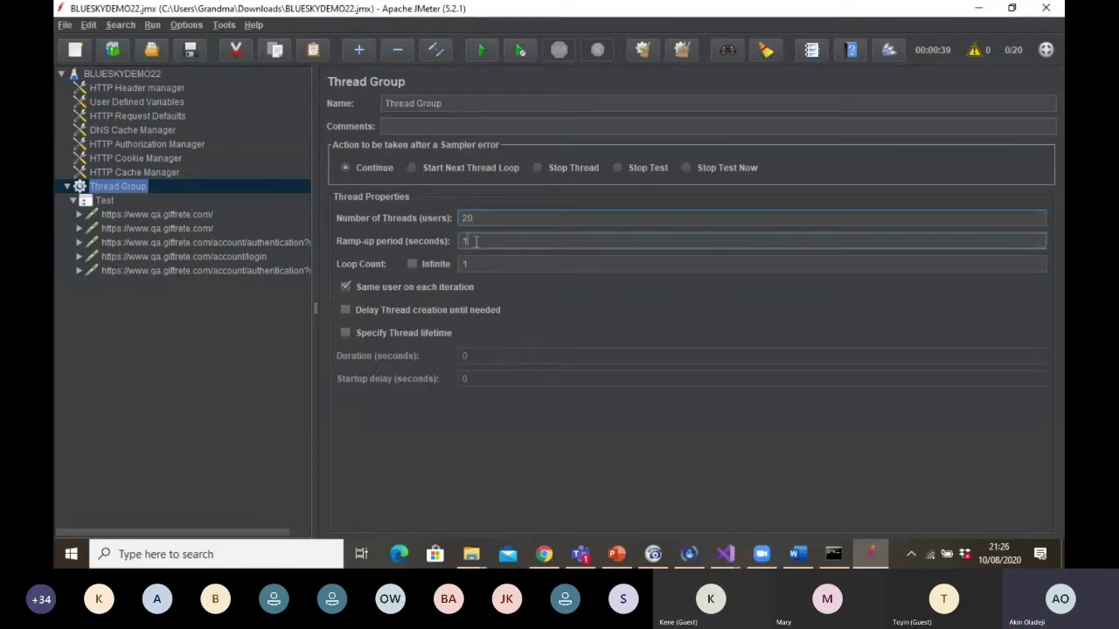
key("BackSpace")
type("40")
left_click(124, 217)
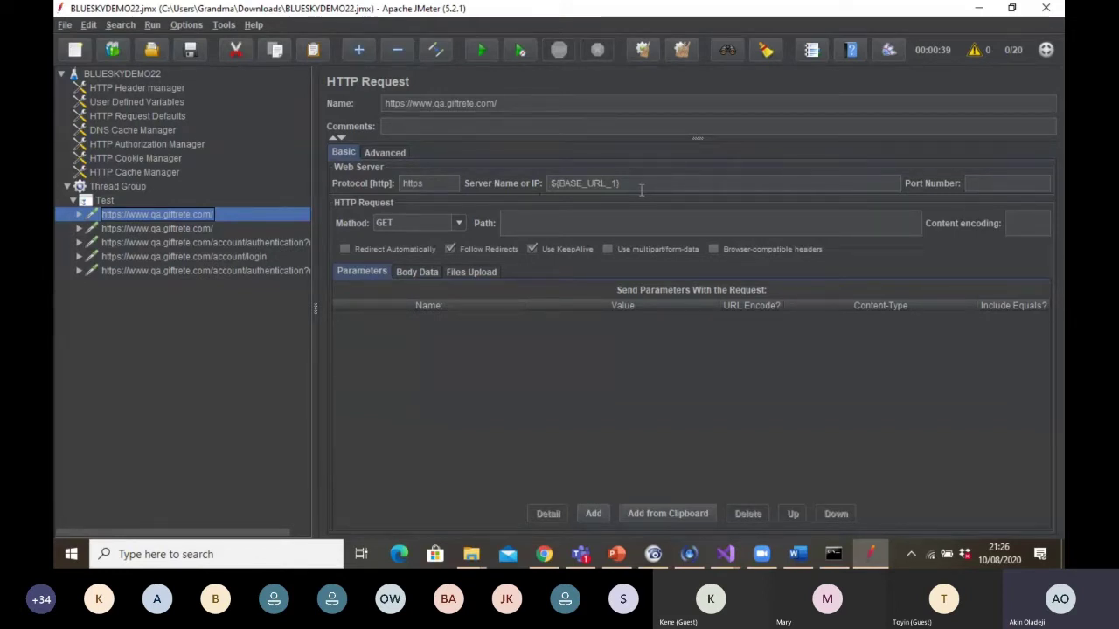
Review the BASE_URL_1 variable and the first recorded giftrete and authentication requests
left_click(138, 101)
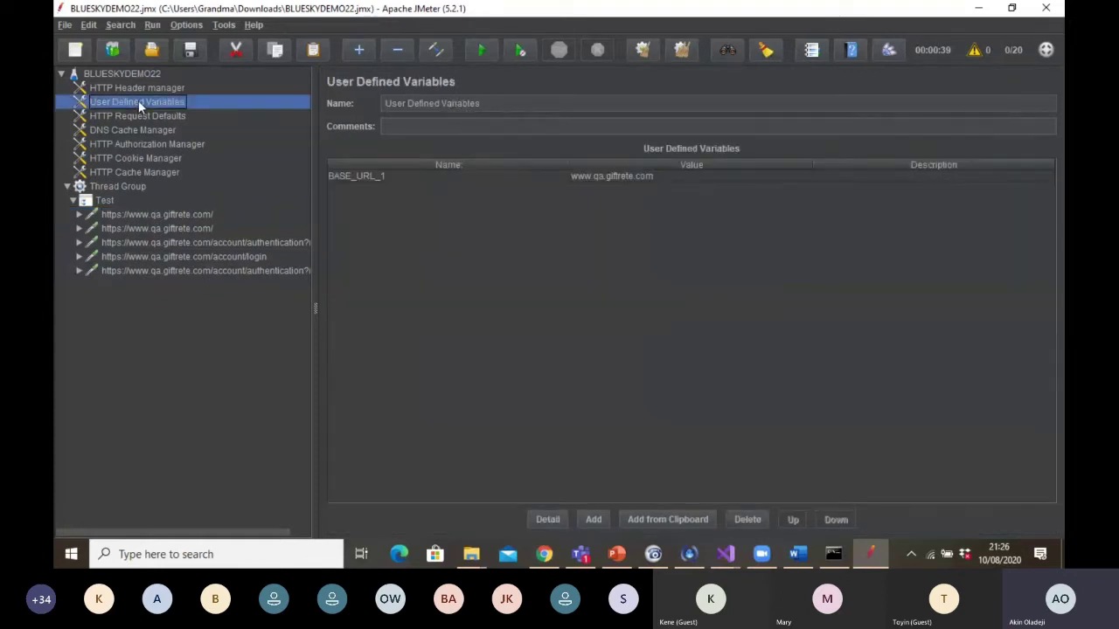
left_click(389, 180)
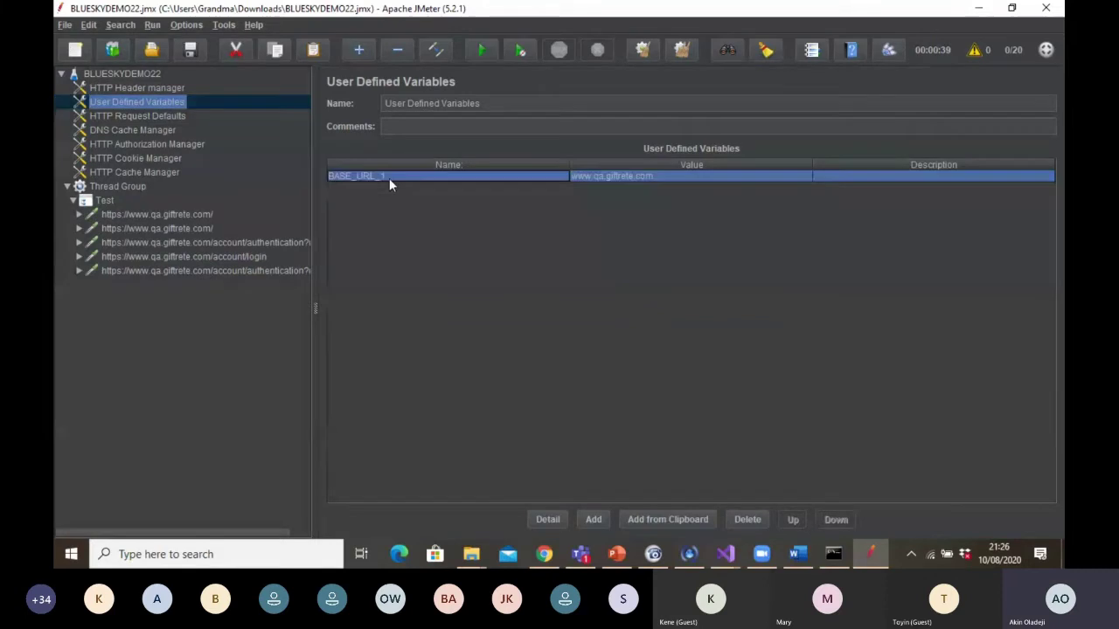
left_click(201, 212)
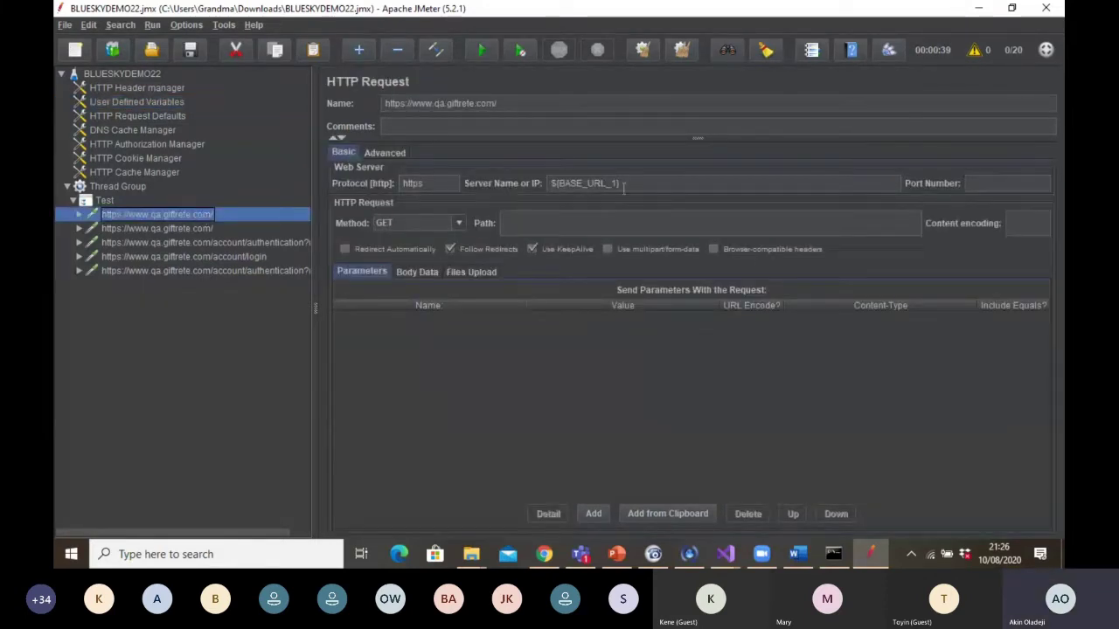
left_click(144, 227)
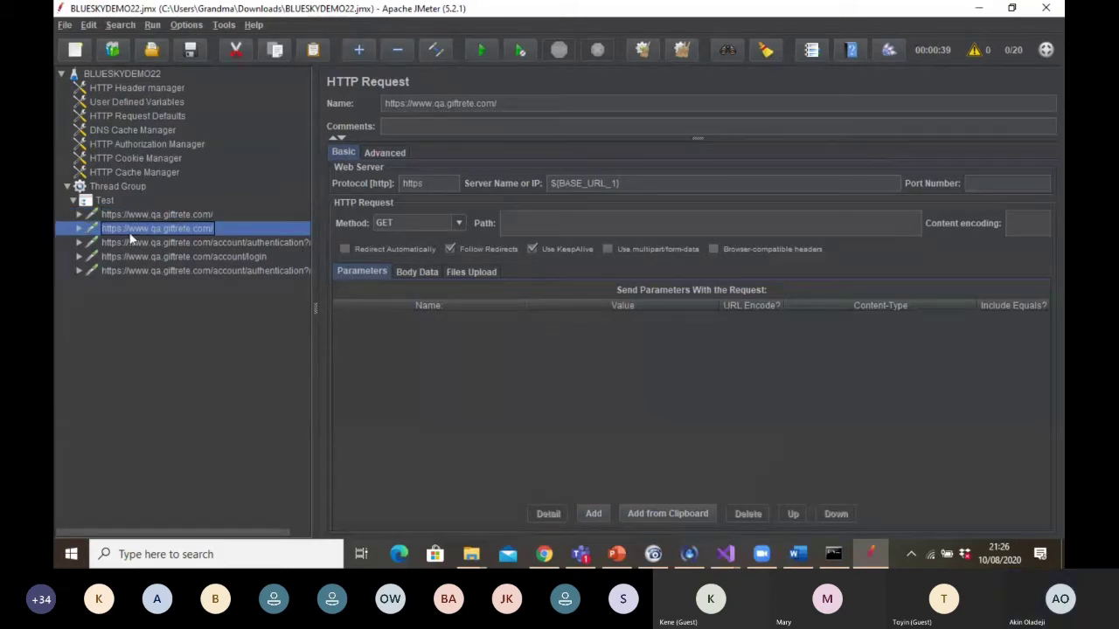
left_click(125, 243)
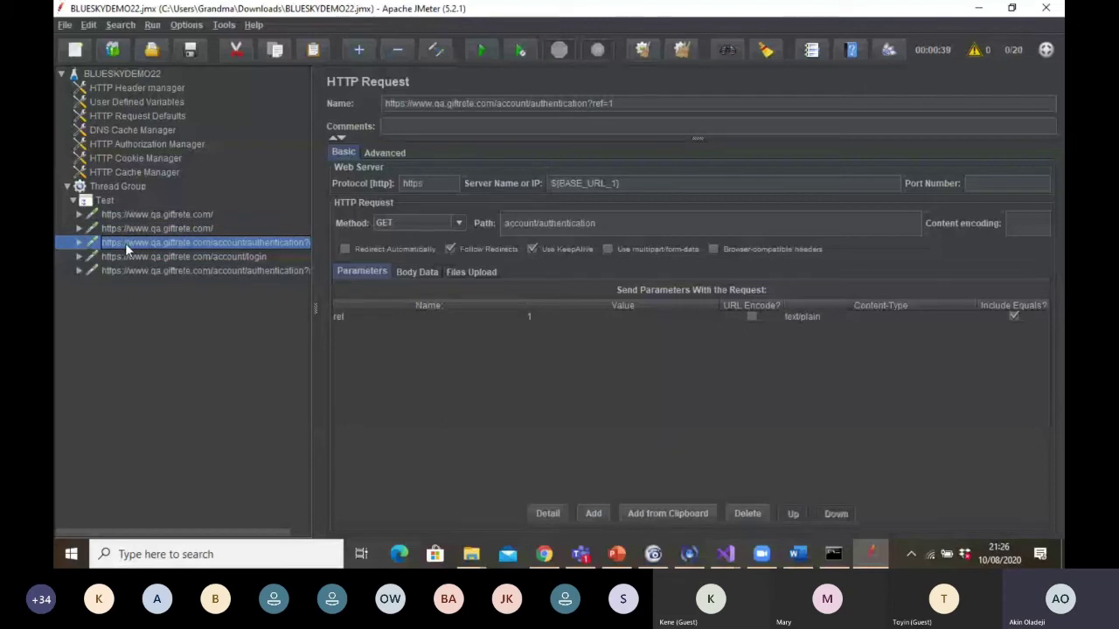
Inspect the POST account/login request's user_email and user_password parameters
left_click(127, 257)
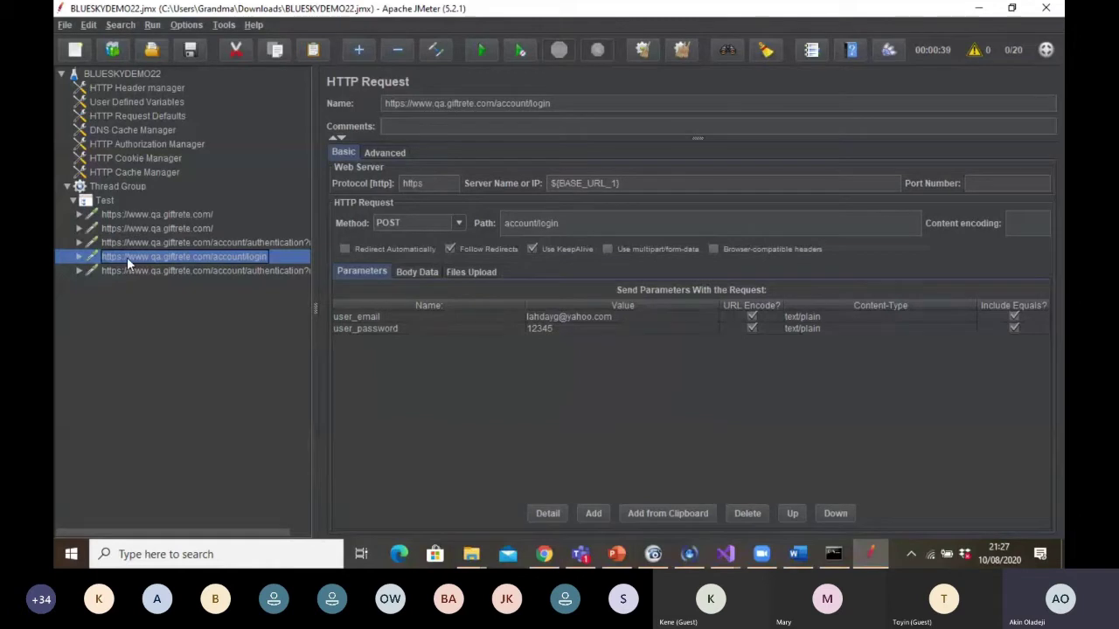
left_click(472, 328)
left_click(473, 318)
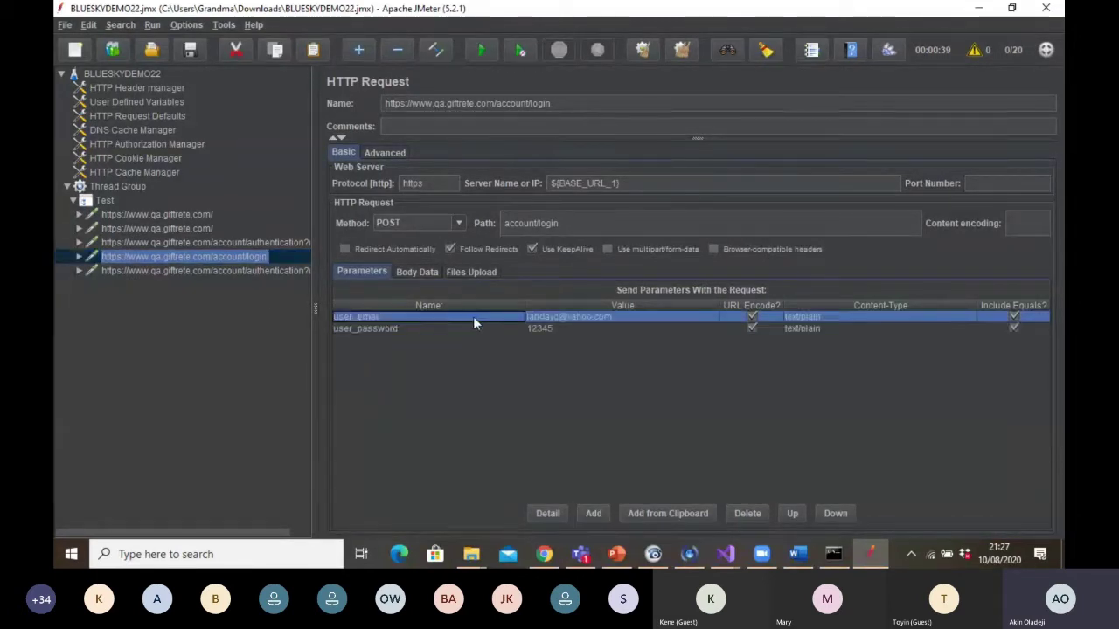
left_click(551, 327)
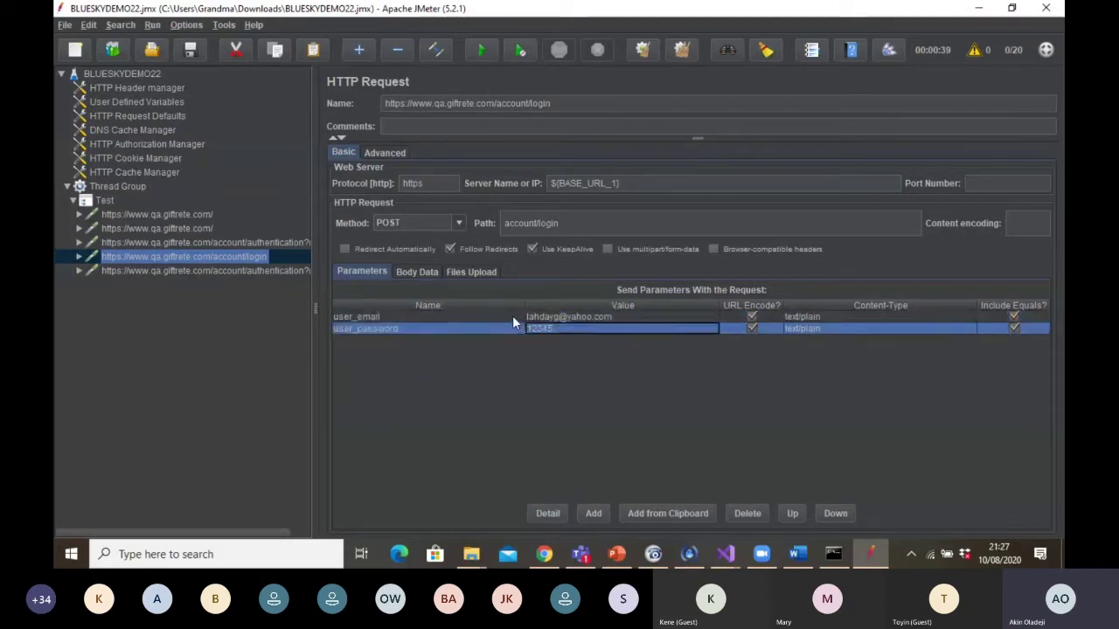
left_click(512, 315)
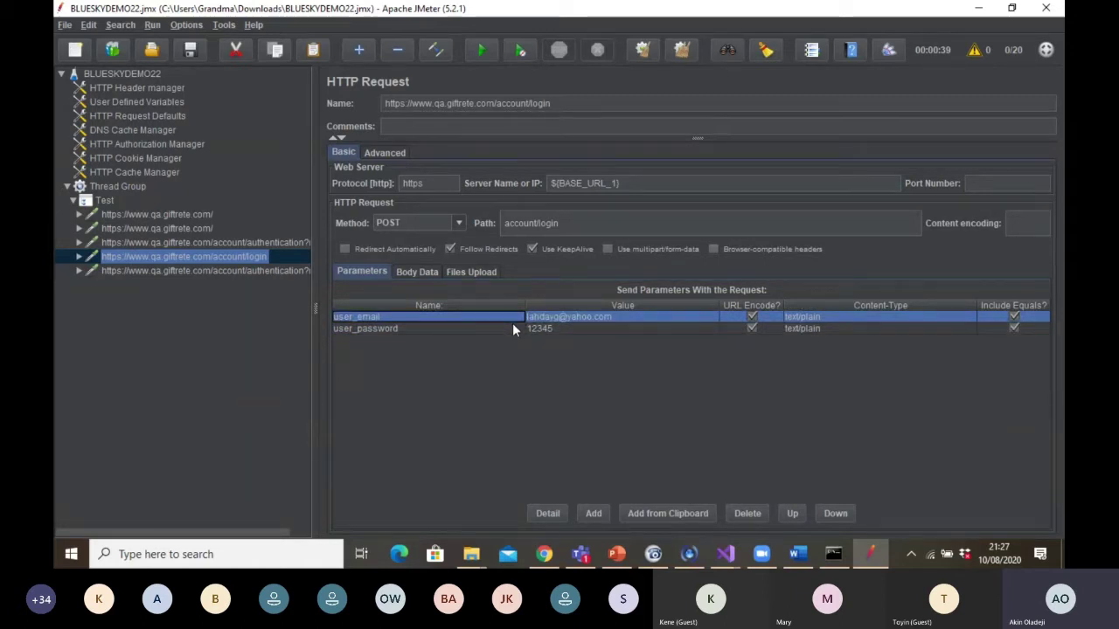
left_click(512, 328)
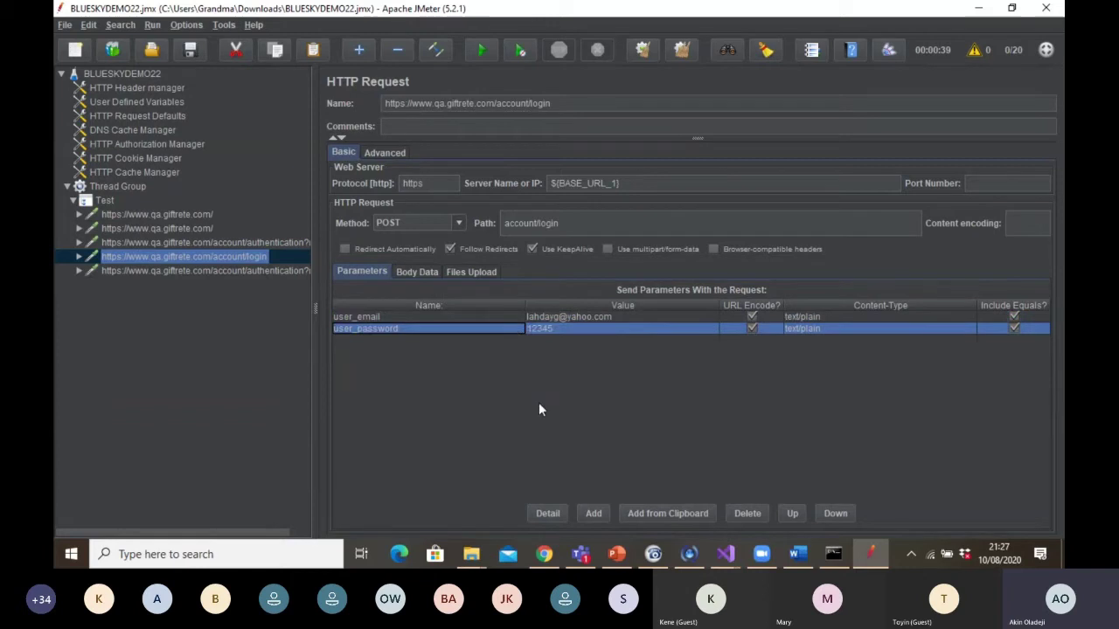
Step back through the requests to the second giftrete.com home-page GET request
left_click(268, 272)
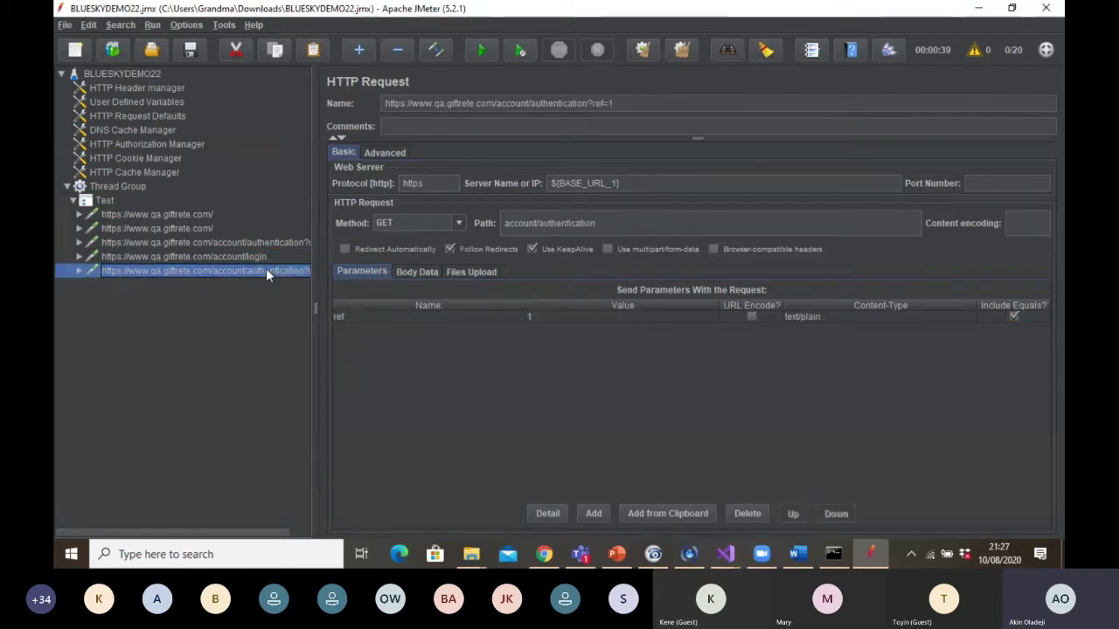
left_click(188, 257)
left_click(184, 242)
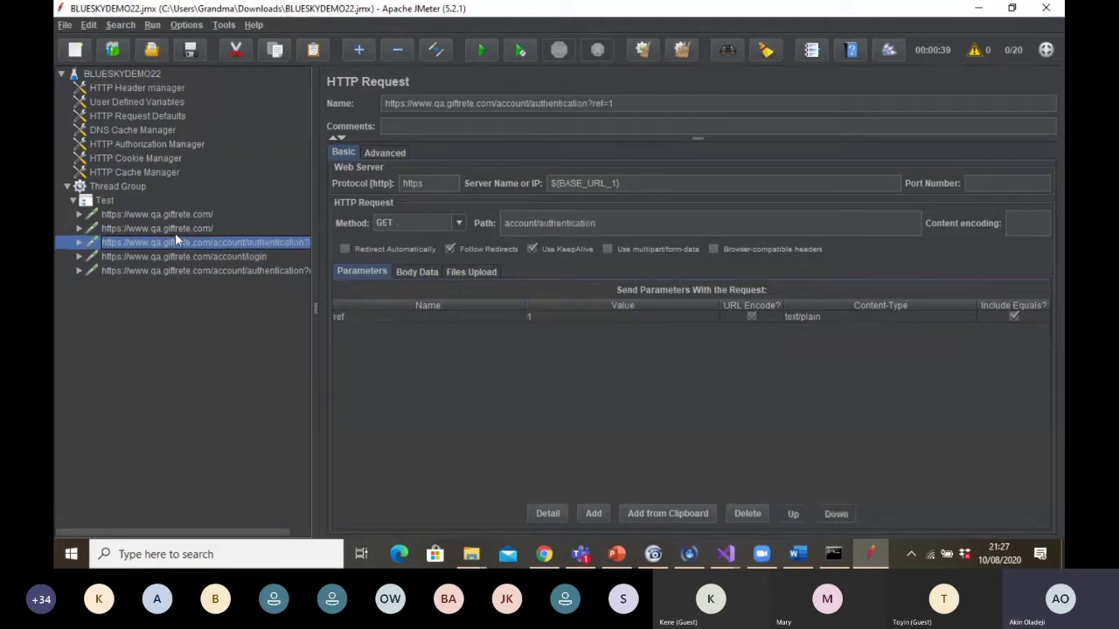
left_click(166, 228)
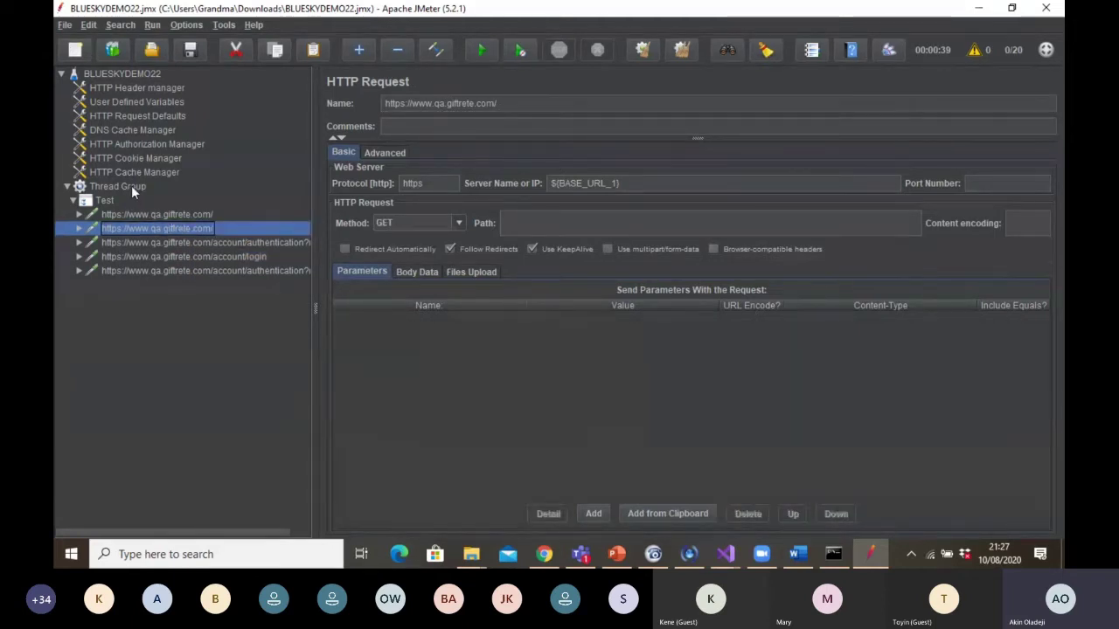
Add View Results in Table and View Results Tree listeners to the Thread Group
left_click(131, 185)
right_click(131, 186)
mouse_move(247, 193)
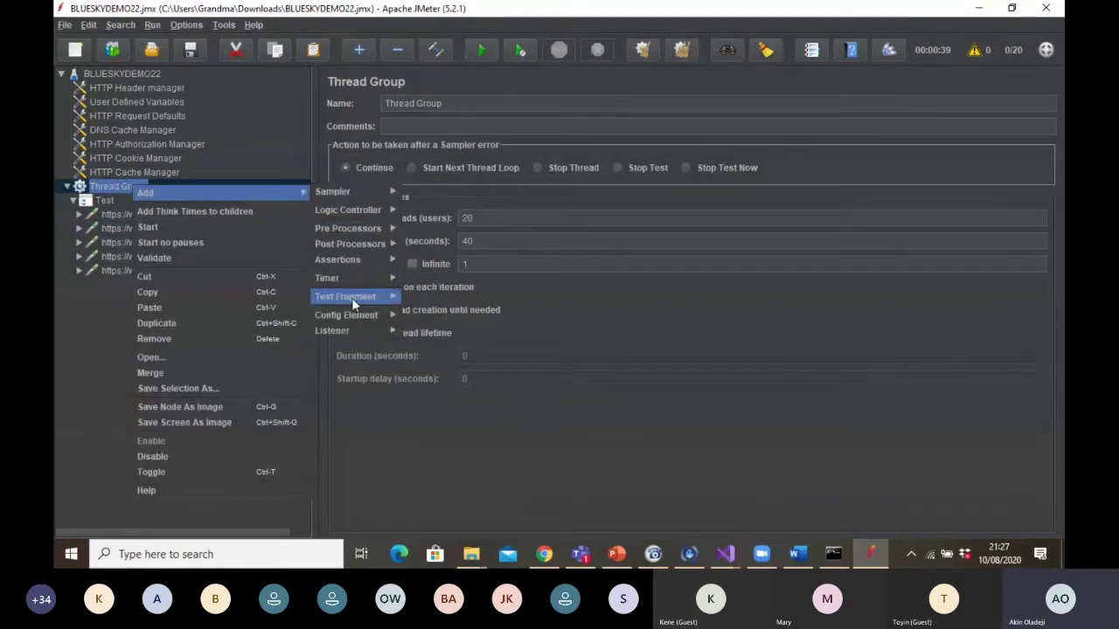
mouse_move(353, 326)
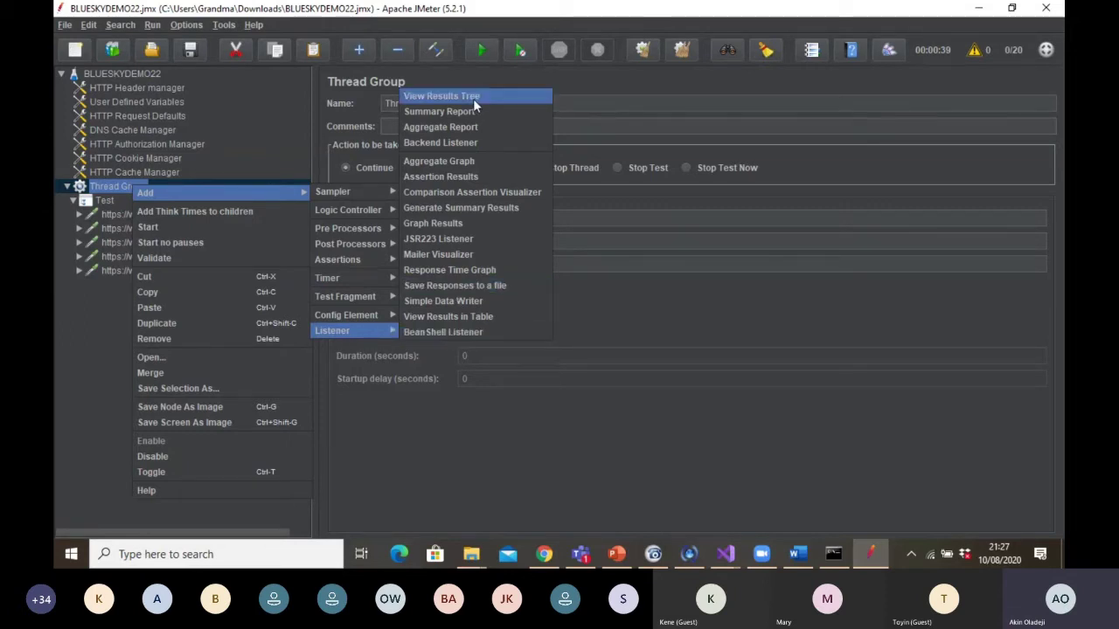
left_click(487, 314)
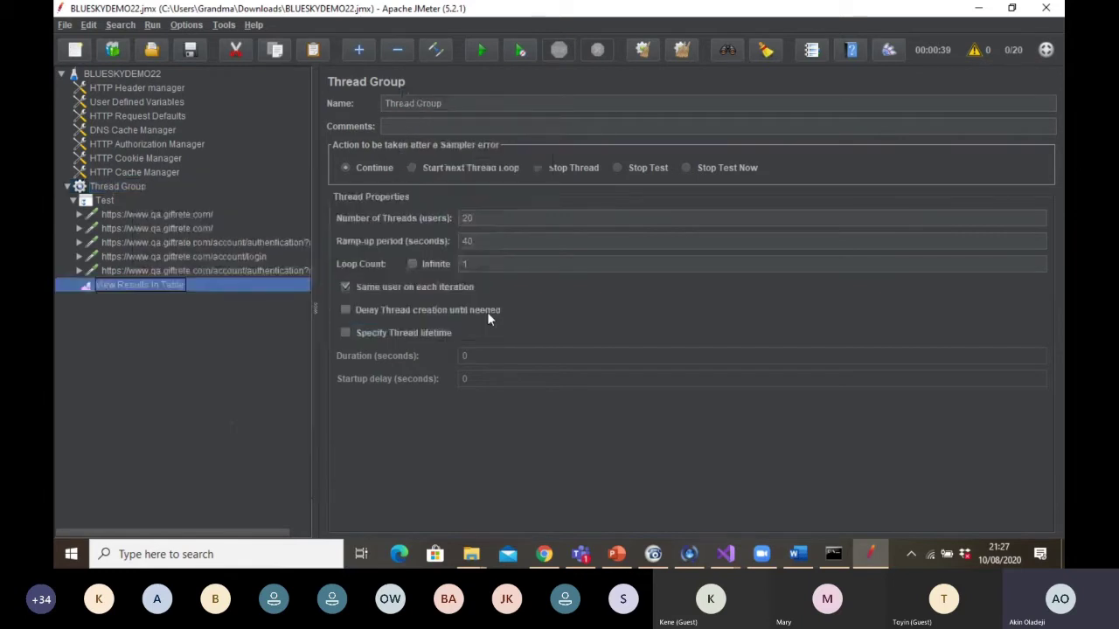
left_click(108, 185)
right_click(108, 186)
mouse_move(201, 189)
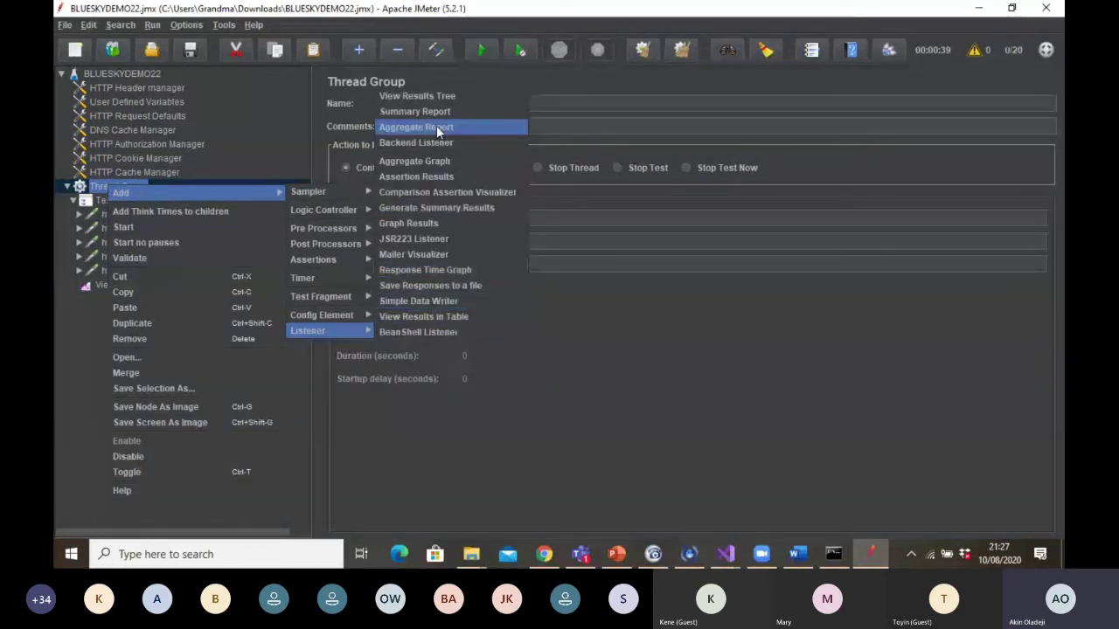
left_click(440, 95)
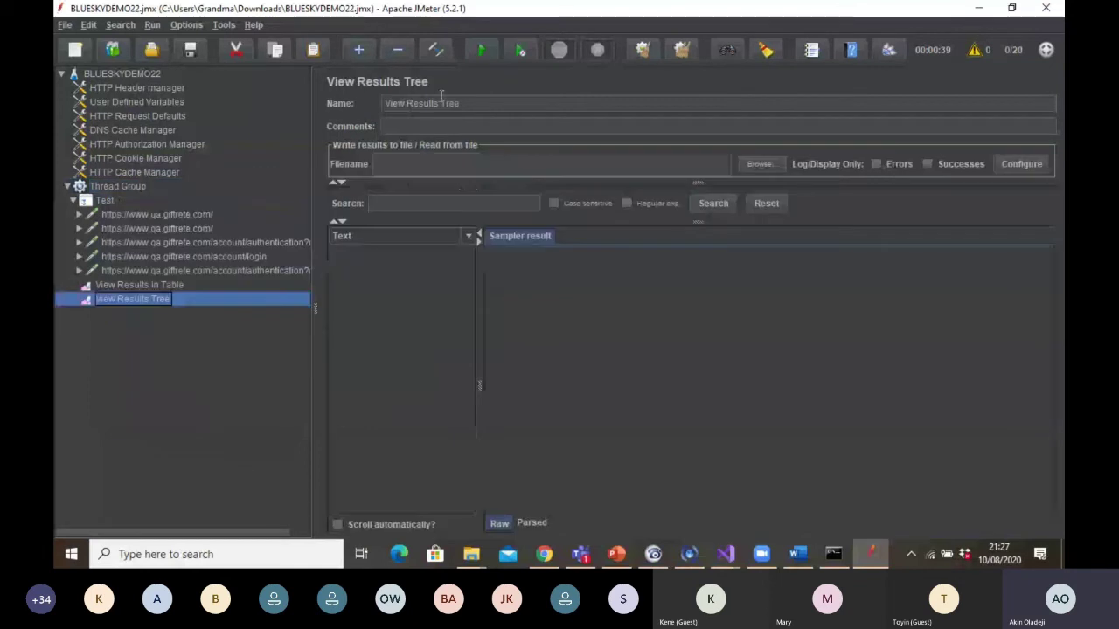
Add an Assertion Results listener under the Test controller
left_click(106, 200)
right_click(102, 201)
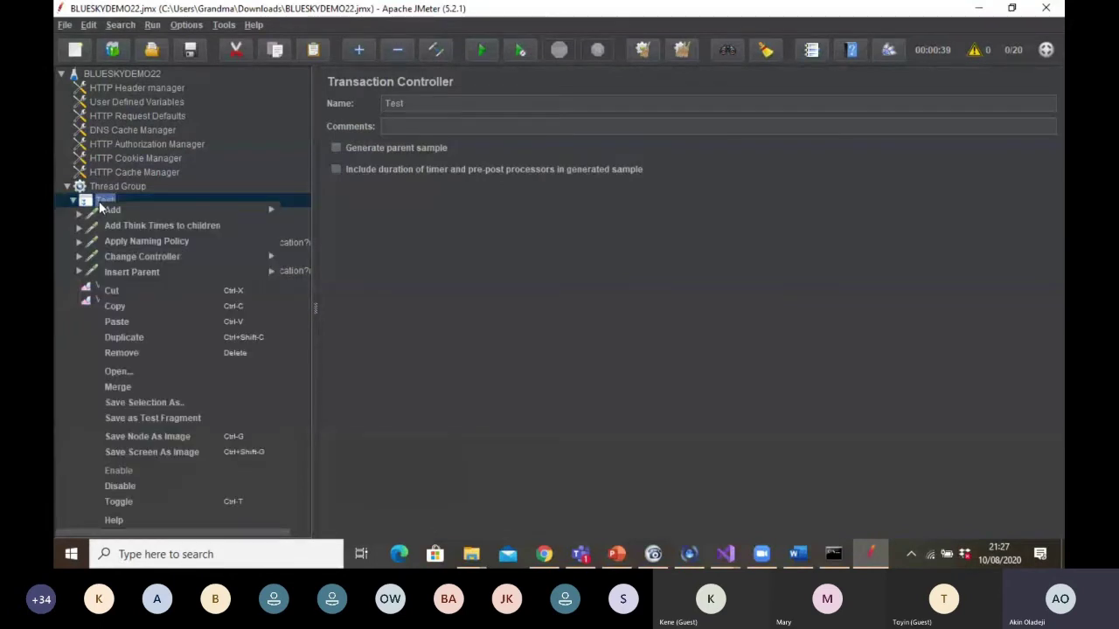
mouse_move(175, 209)
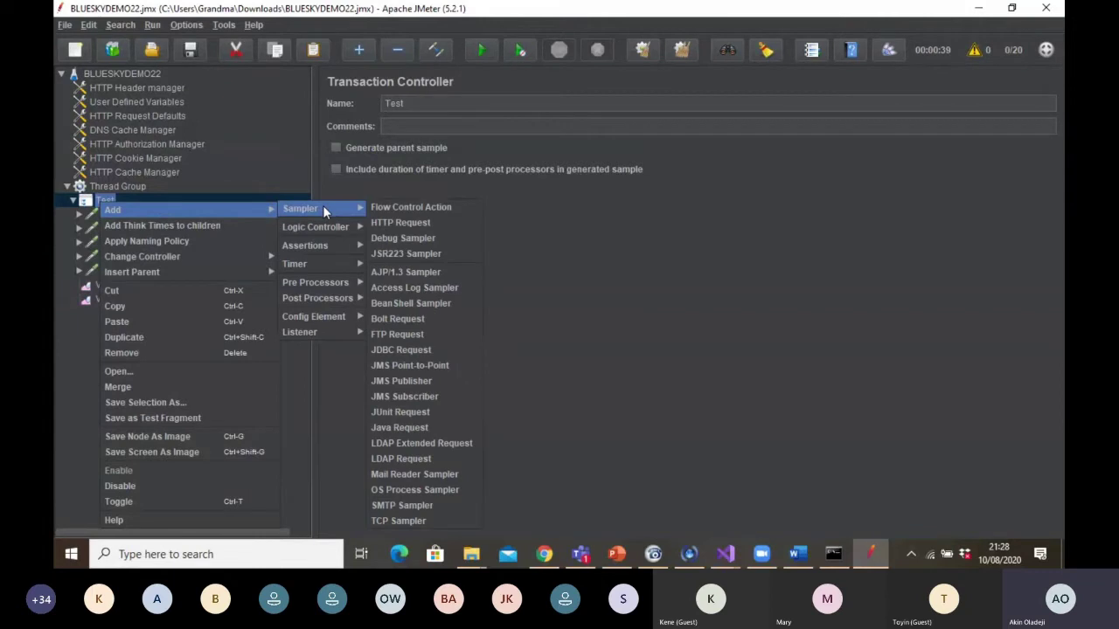
mouse_move(333, 340)
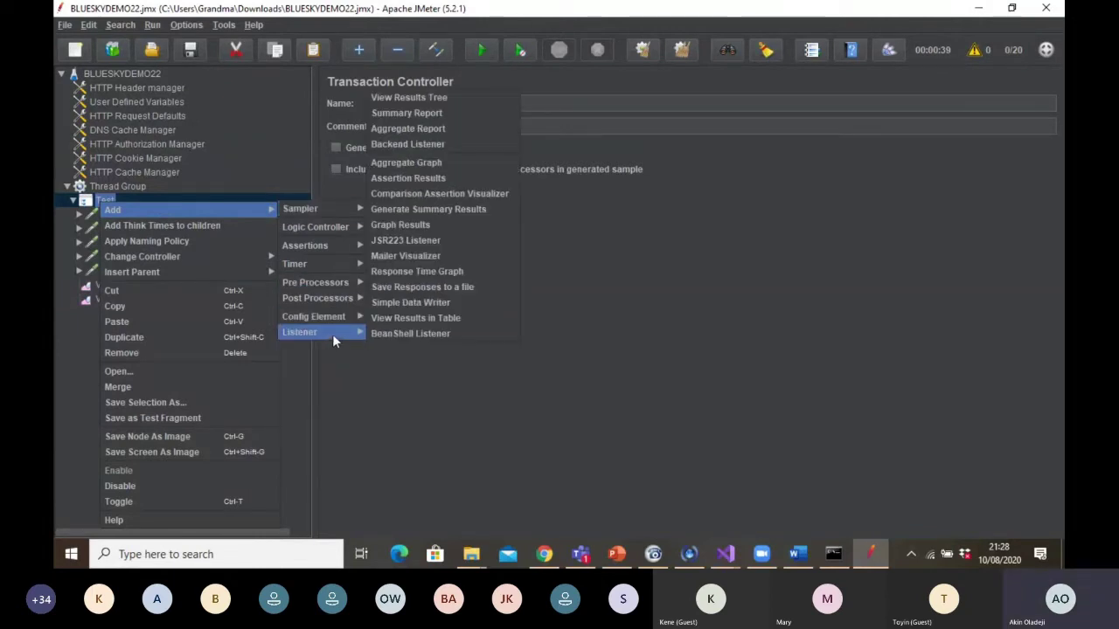
mouse_move(328, 317)
mouse_move(367, 333)
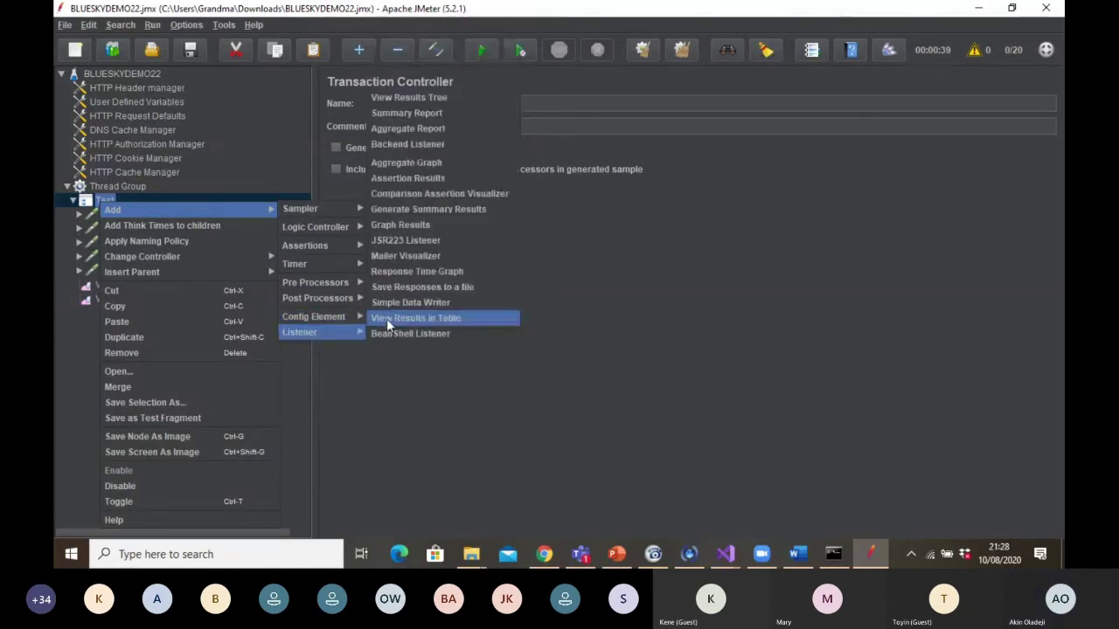
left_click(422, 177)
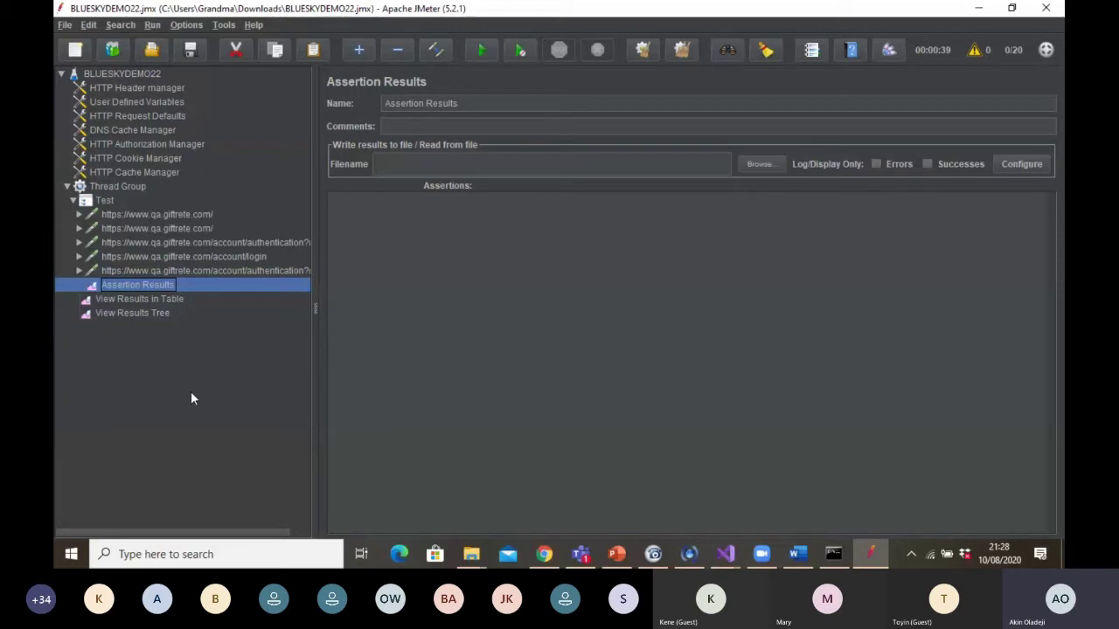
Check the Thread Group's 20 threads and 40-second ramp-up period
left_click(130, 185)
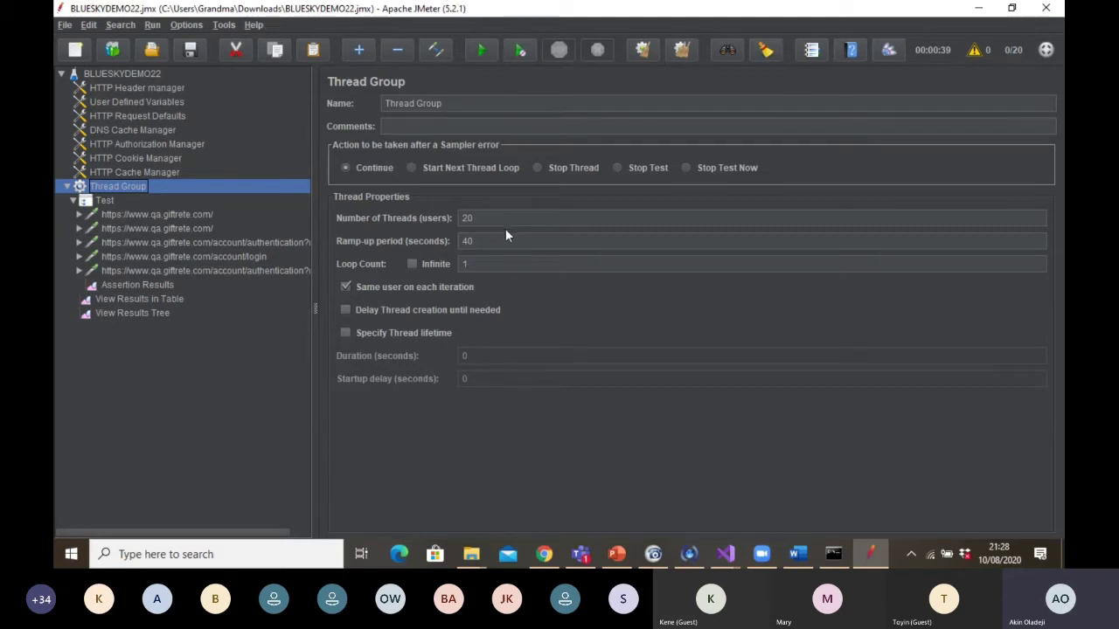
left_click(495, 242)
left_click(489, 221)
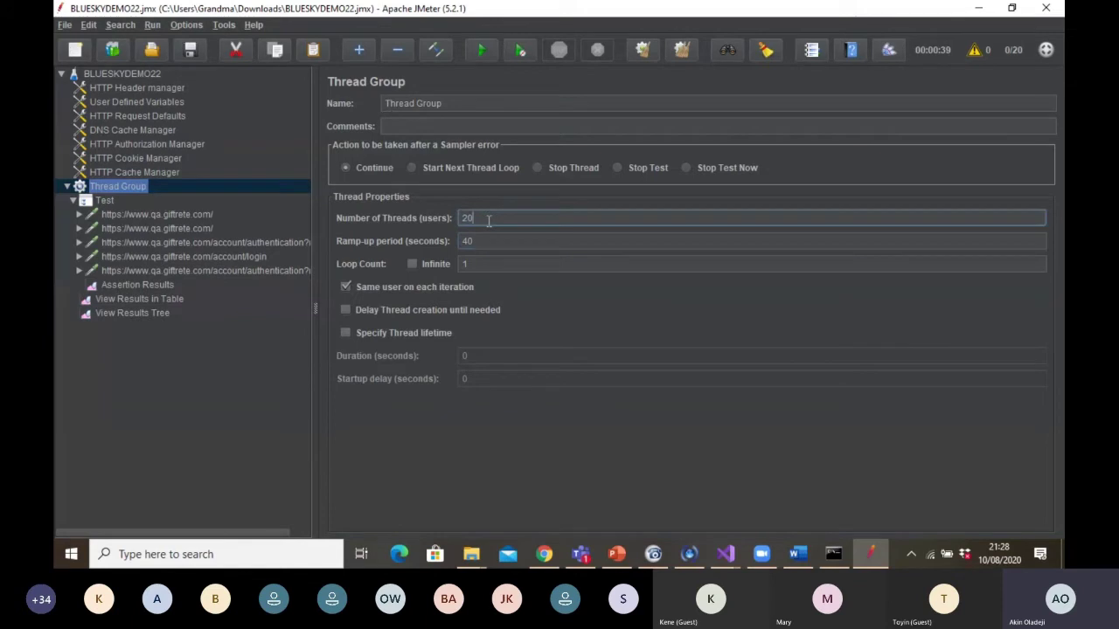
left_click(485, 248)
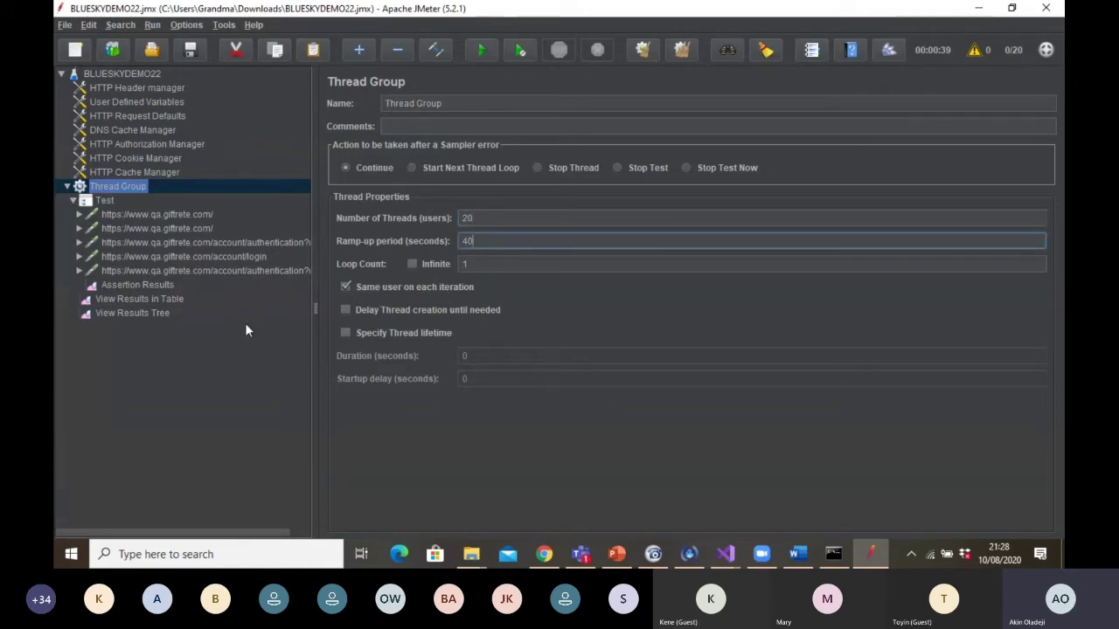
Check the View Results in Table listener, then settle on View Results Tree
left_click(166, 317)
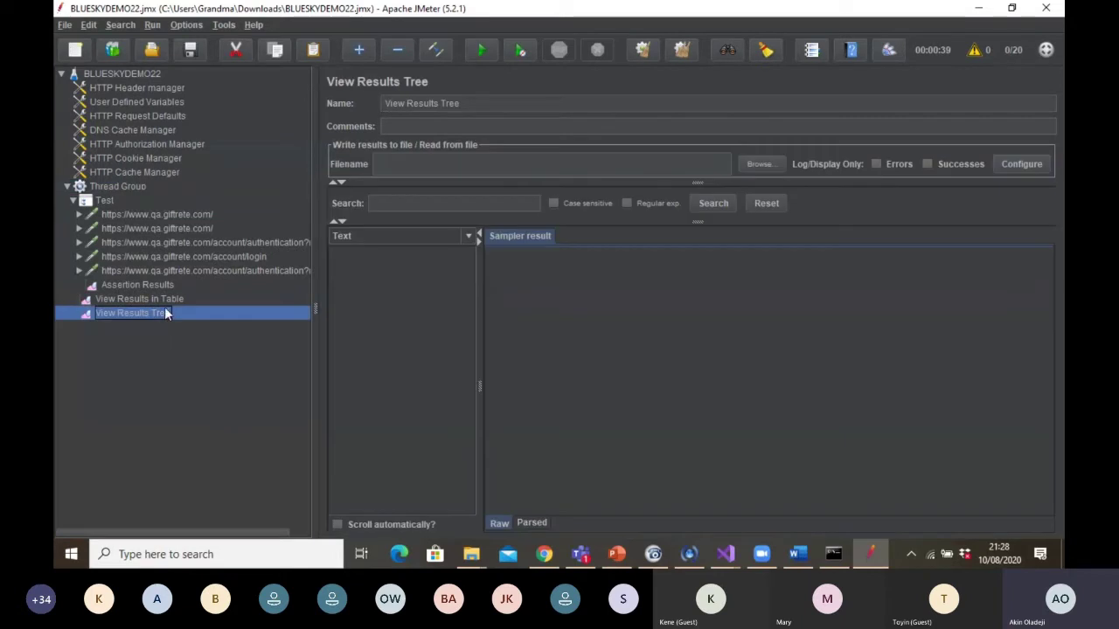
left_click(165, 300)
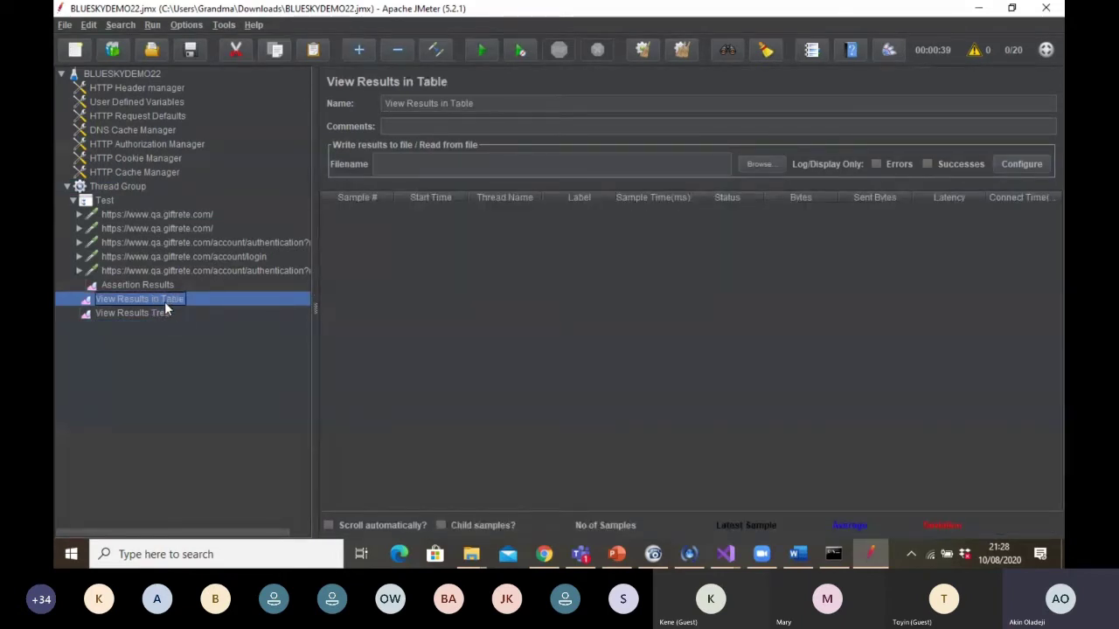
left_click(159, 315)
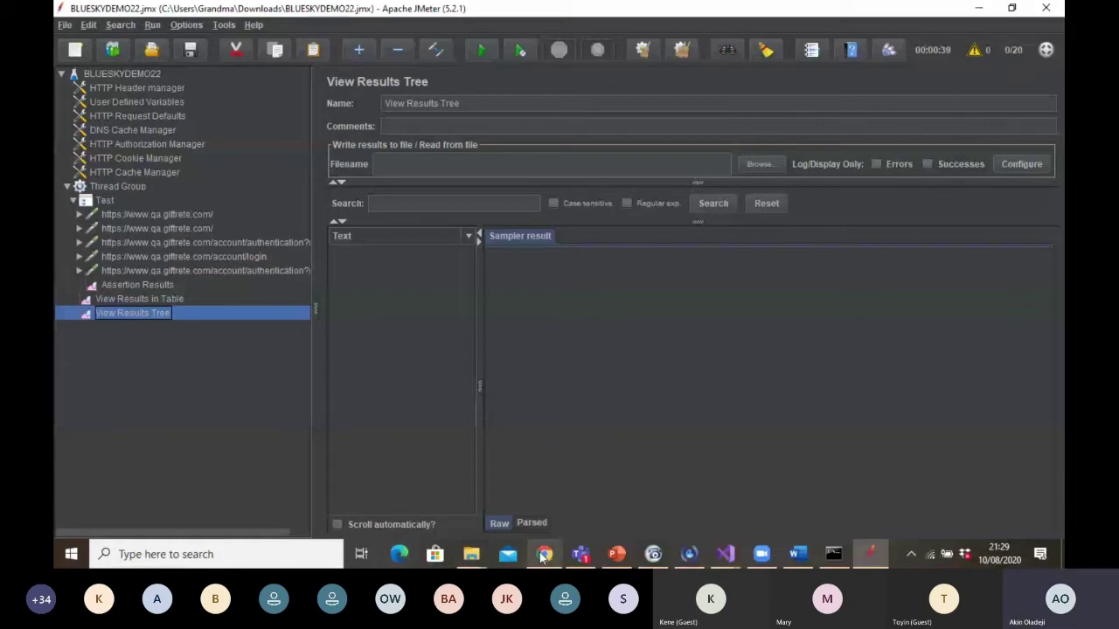
left_click(624, 561)
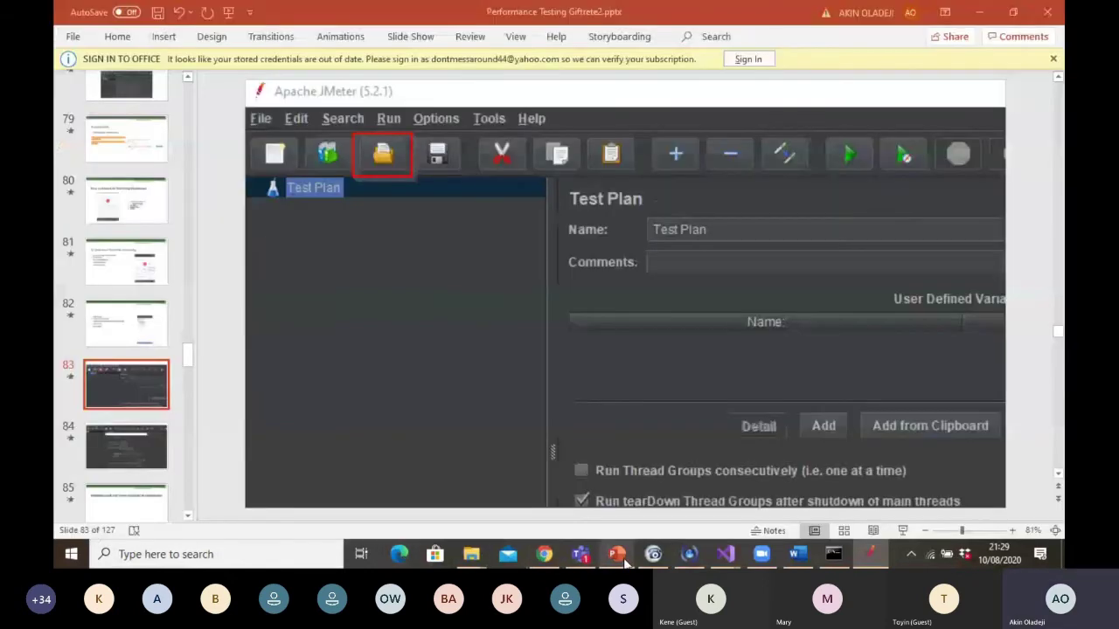
left_click(123, 287)
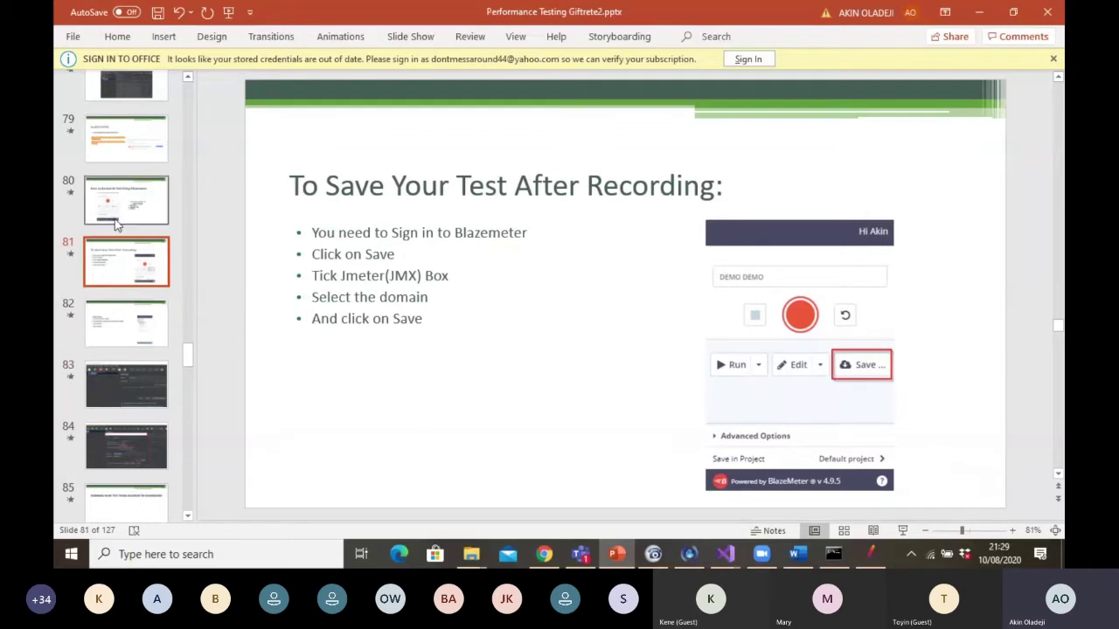
left_click(120, 329)
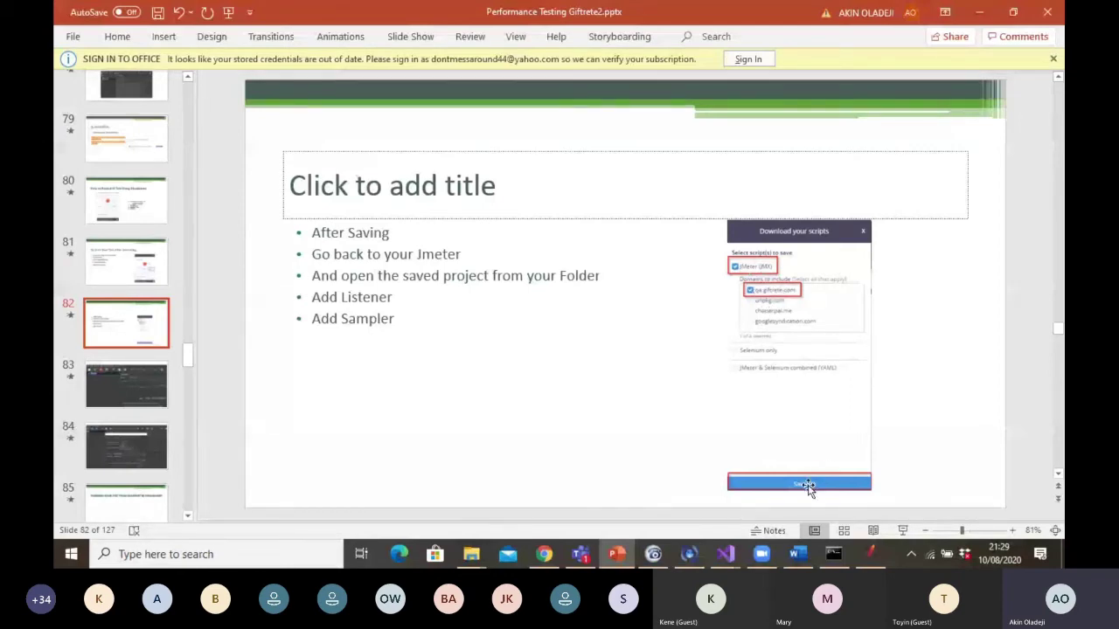
left_click(149, 374)
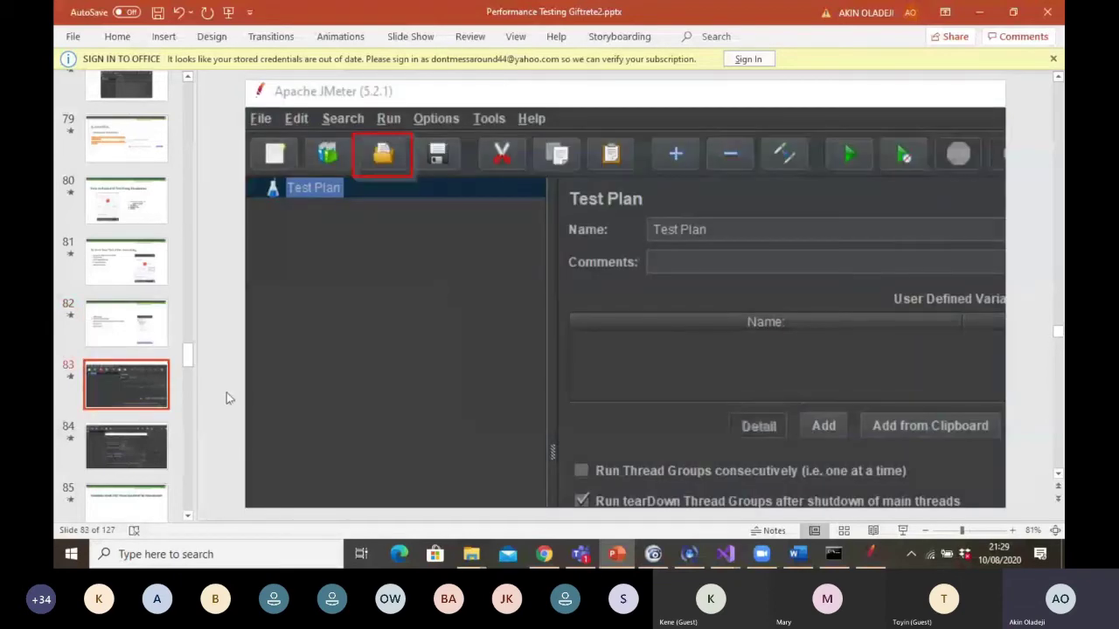
left_click(187, 517)
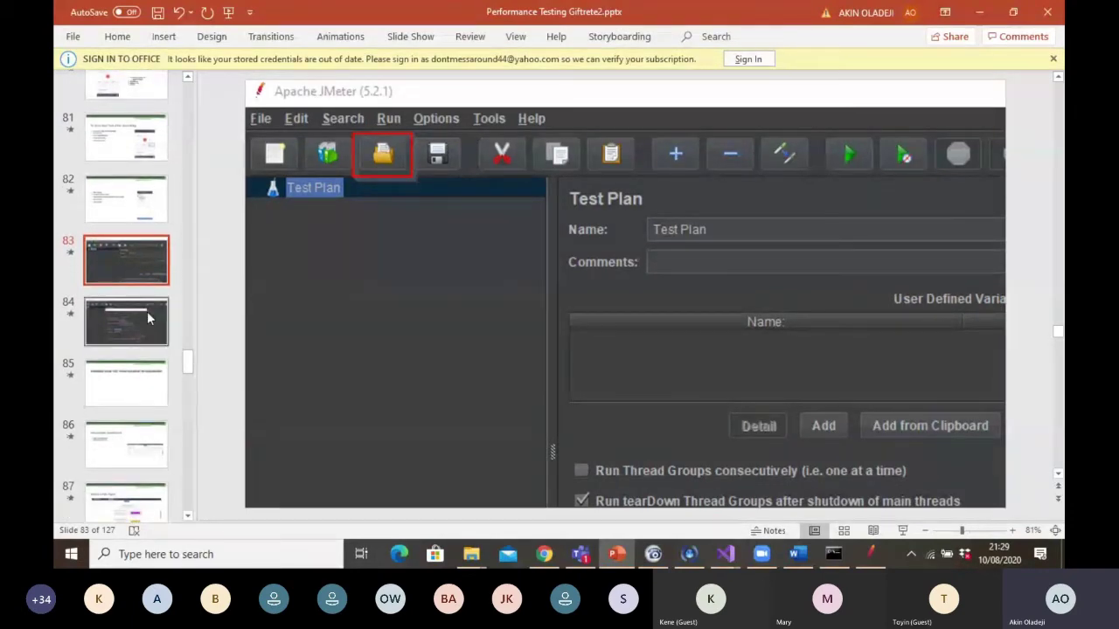
left_click(140, 311)
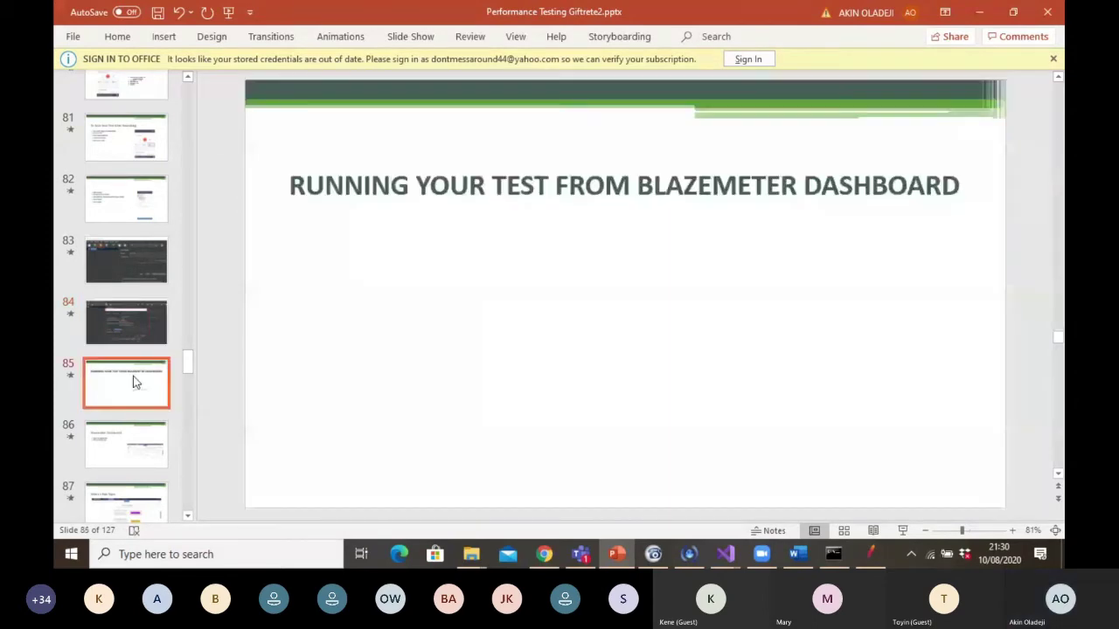
left_click(129, 437)
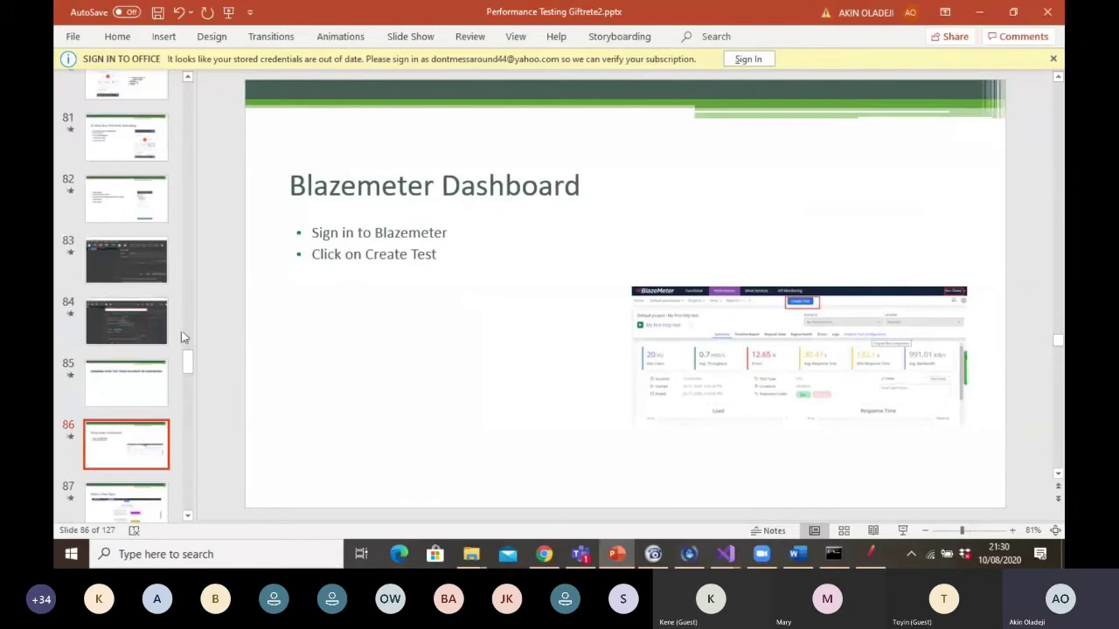
left_click(134, 325)
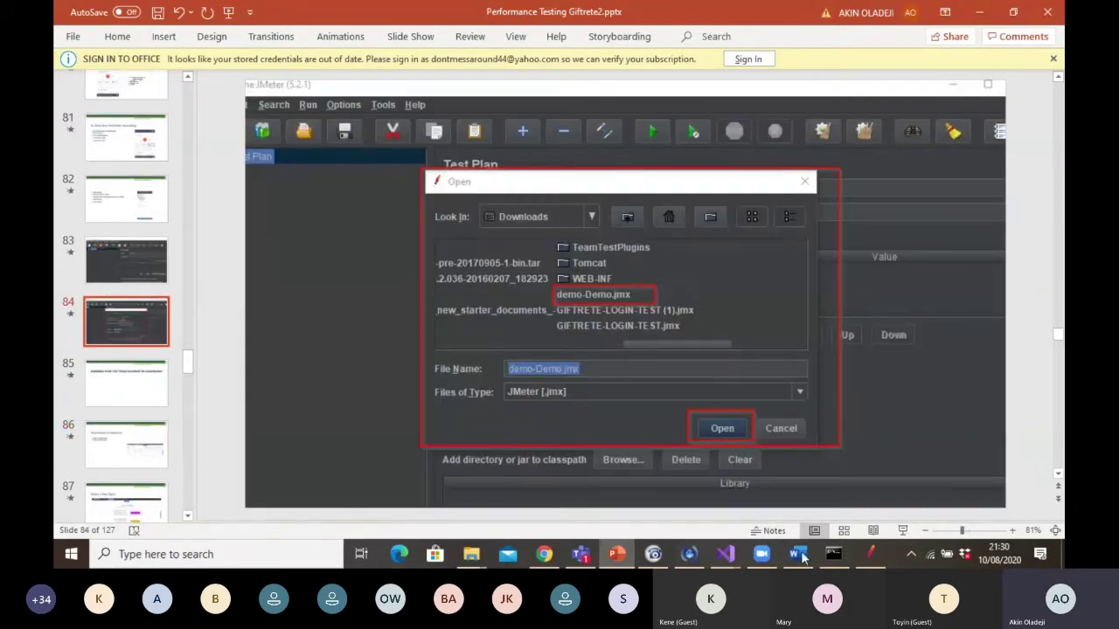
left_click(870, 554)
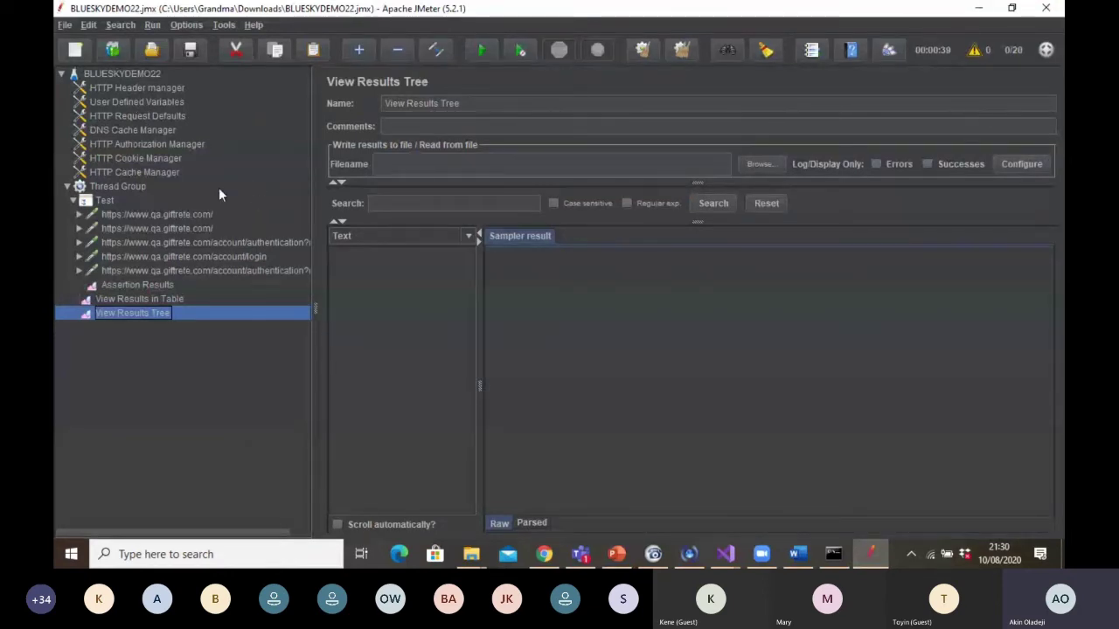
Start the BLUESKYDEMO22 test run and watch samples arrive in View Results in Table
left_click(483, 48)
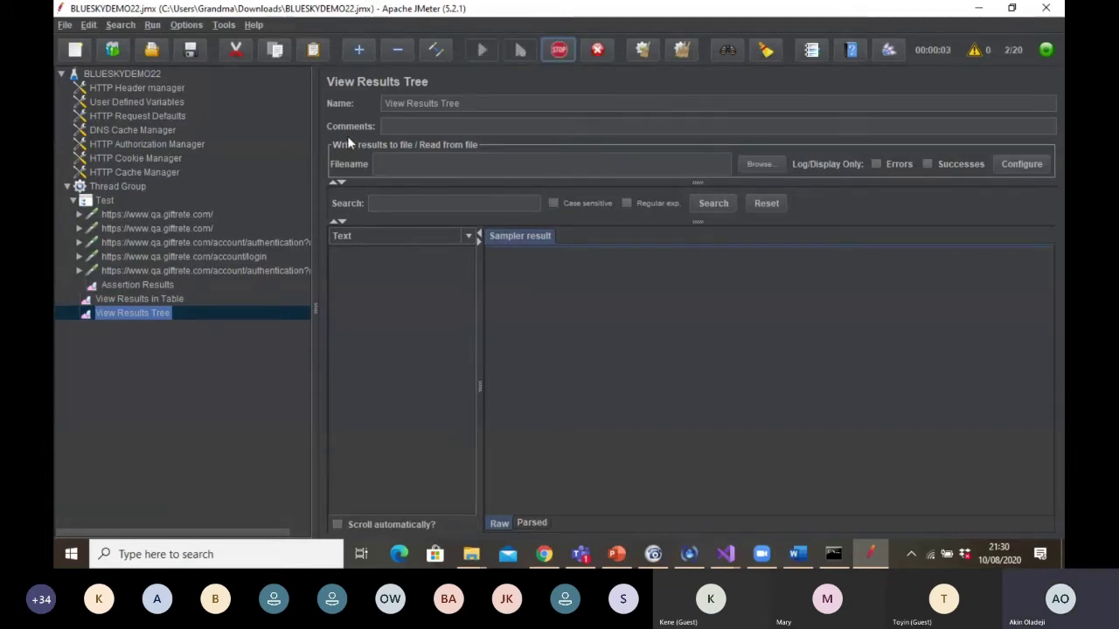
left_click(147, 302)
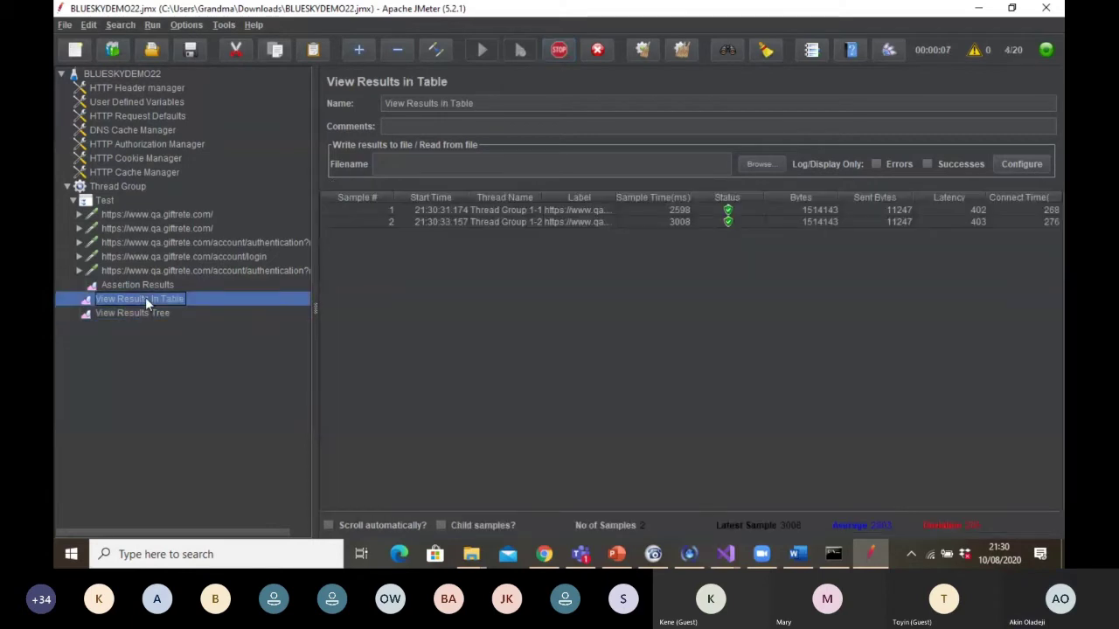
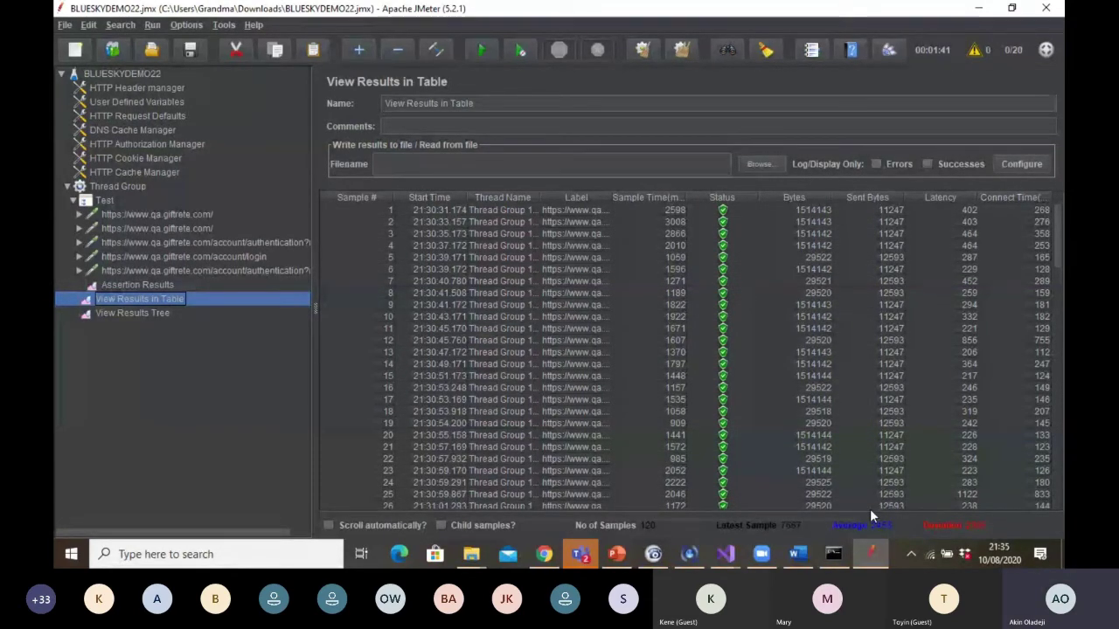
Bring up the 'Blazemeter Dashboard' slide in PowerPoint, then switch to the browser
left_click(617, 555)
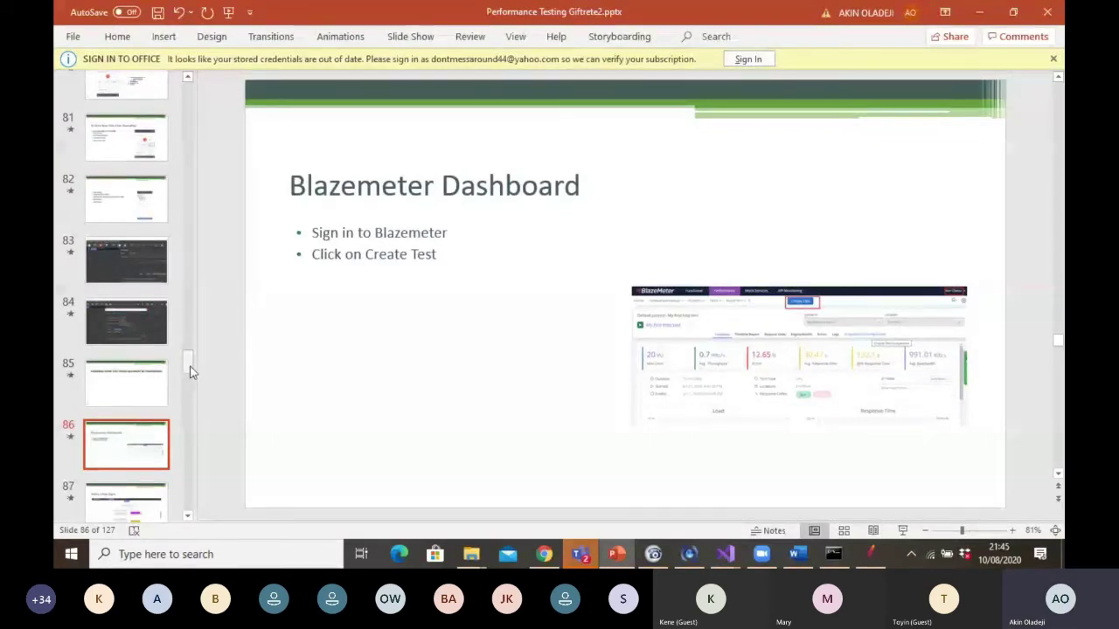
key("alt+Tab")
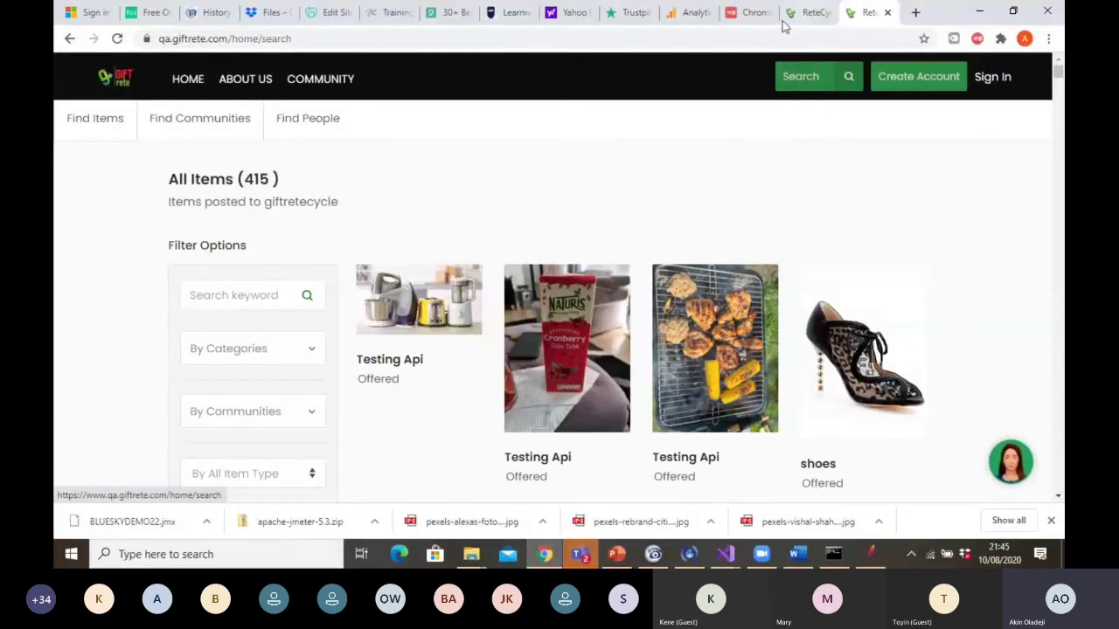
left_click(749, 14)
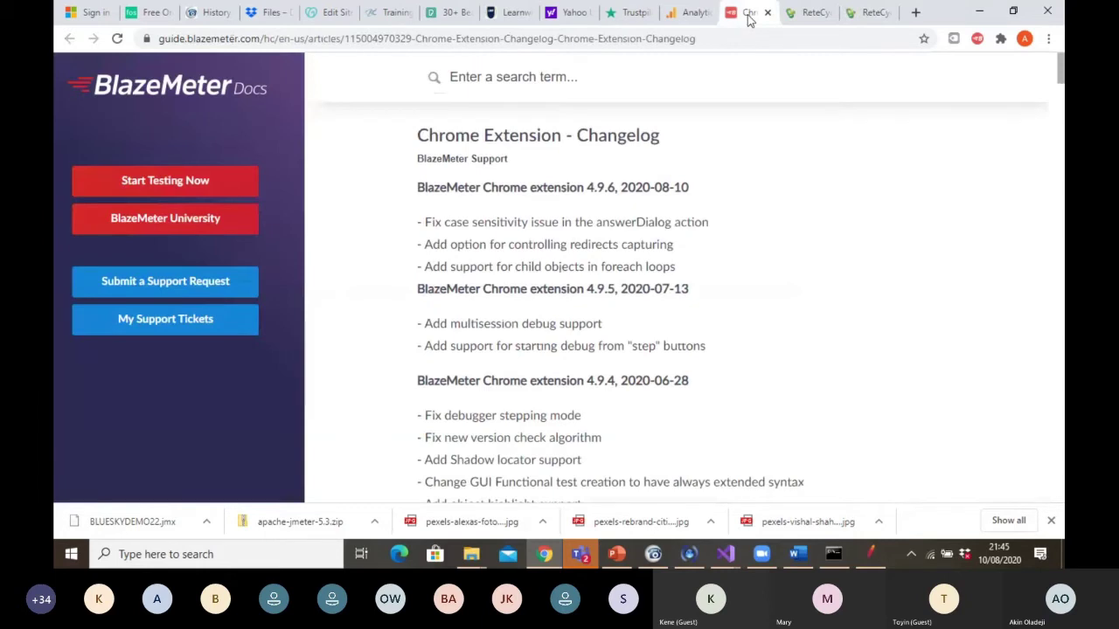
left_click(660, 39)
type("ww")
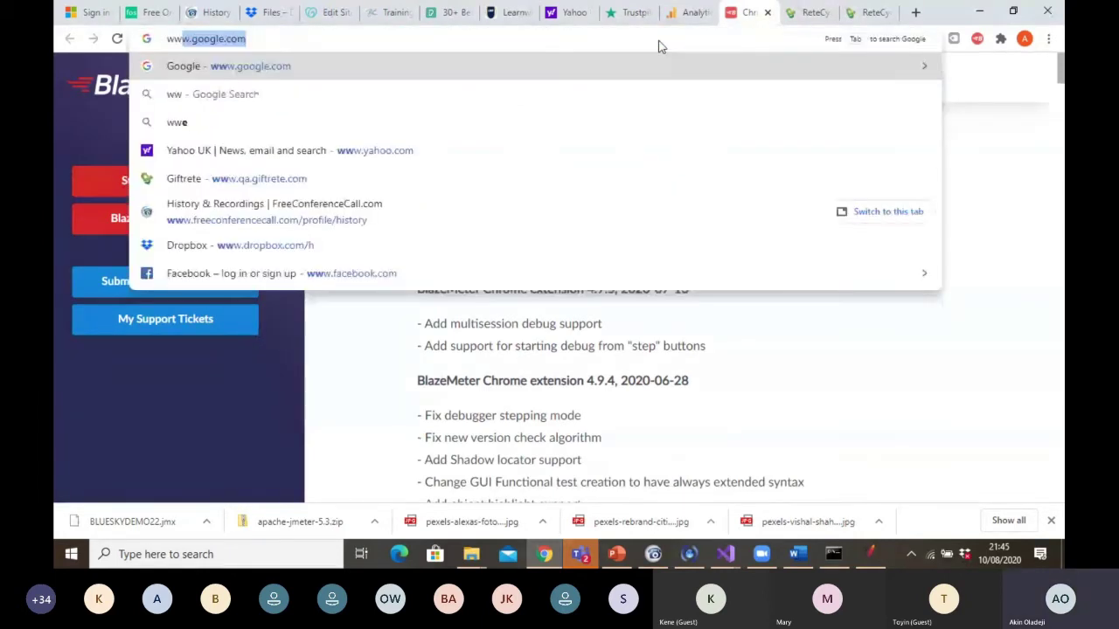
key("Return")
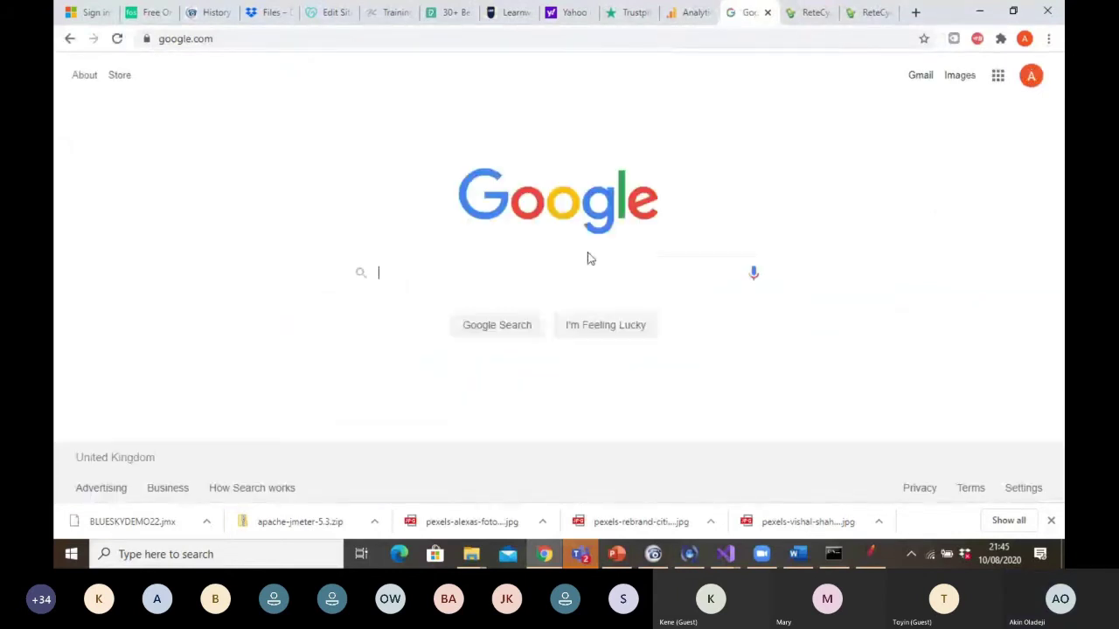
Search 'login blazemeter', open the LogIn - BlazeMeter result, then return to the slides
type("login ")
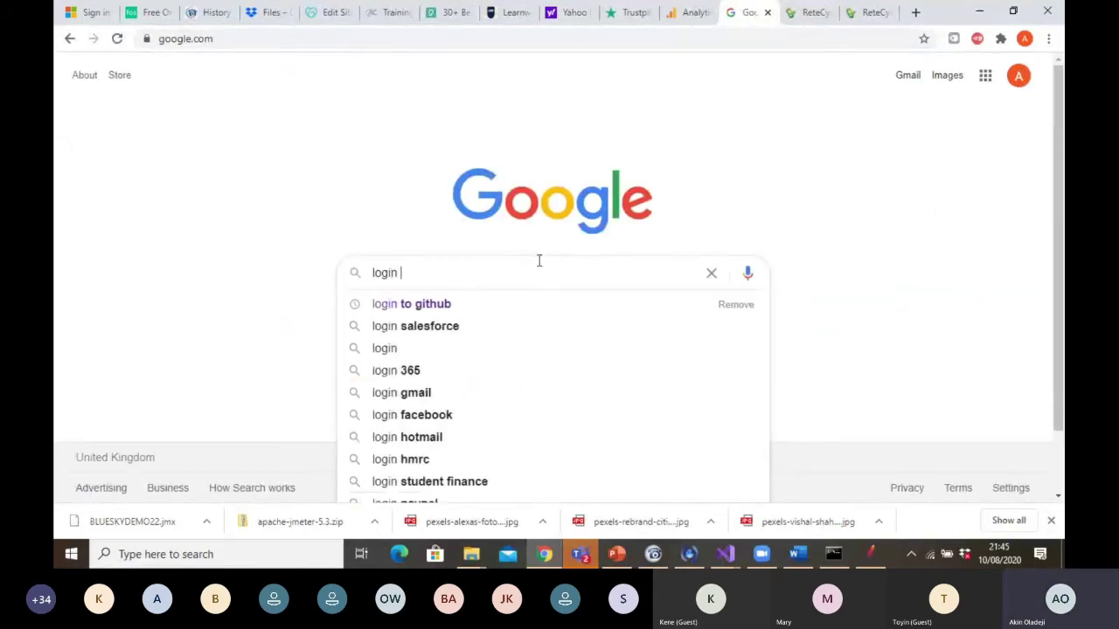
type("blaze")
key("Down")
key("Return")
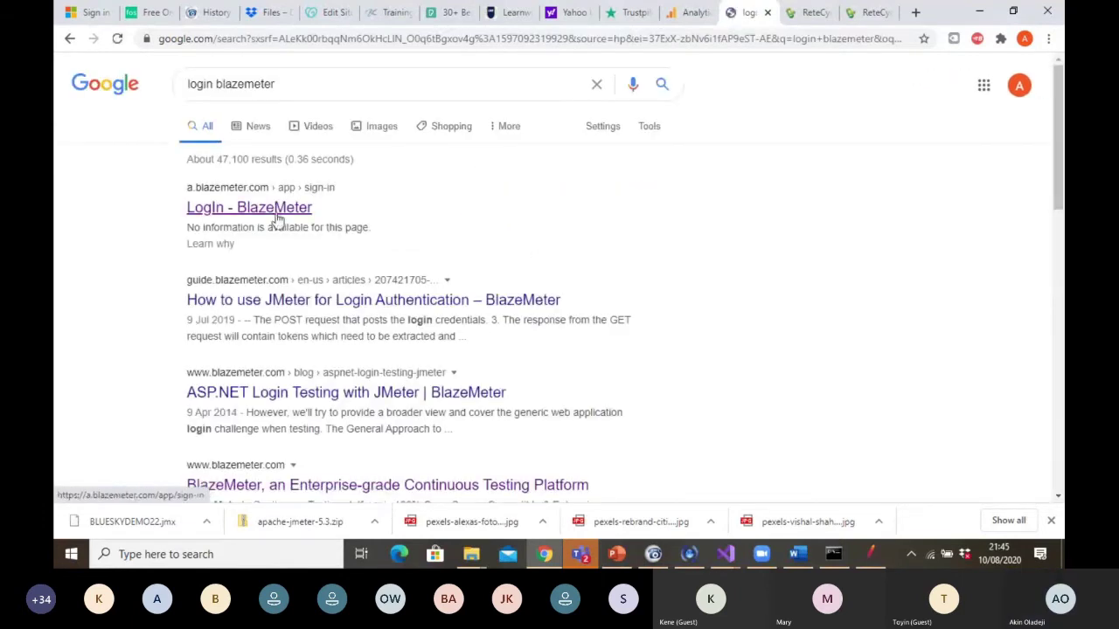
left_click(267, 211)
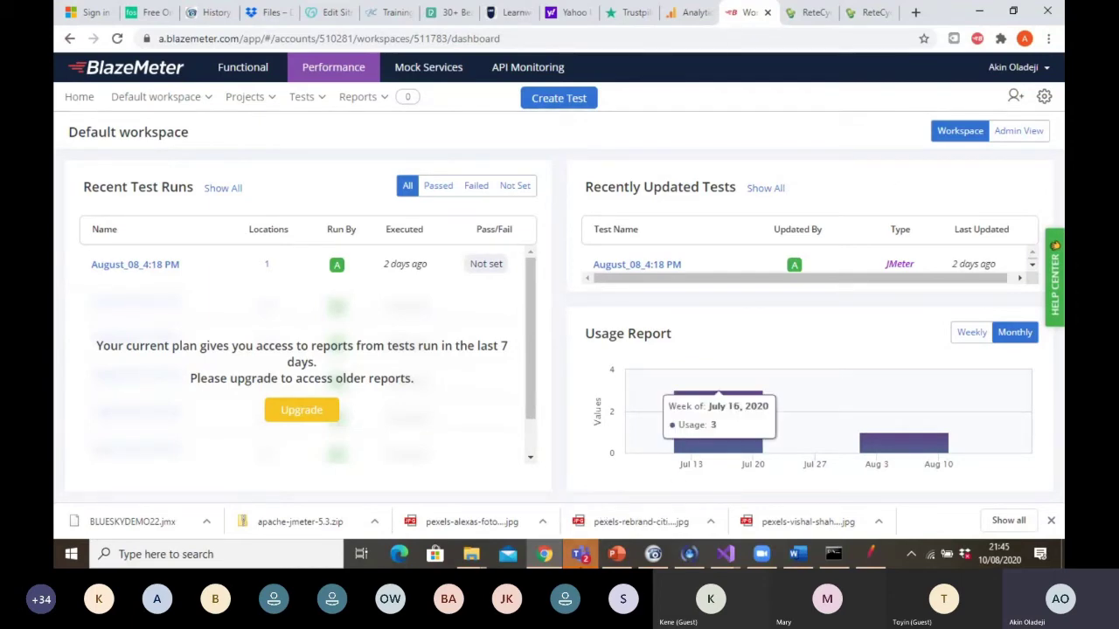
left_click(612, 560)
left_click(120, 345)
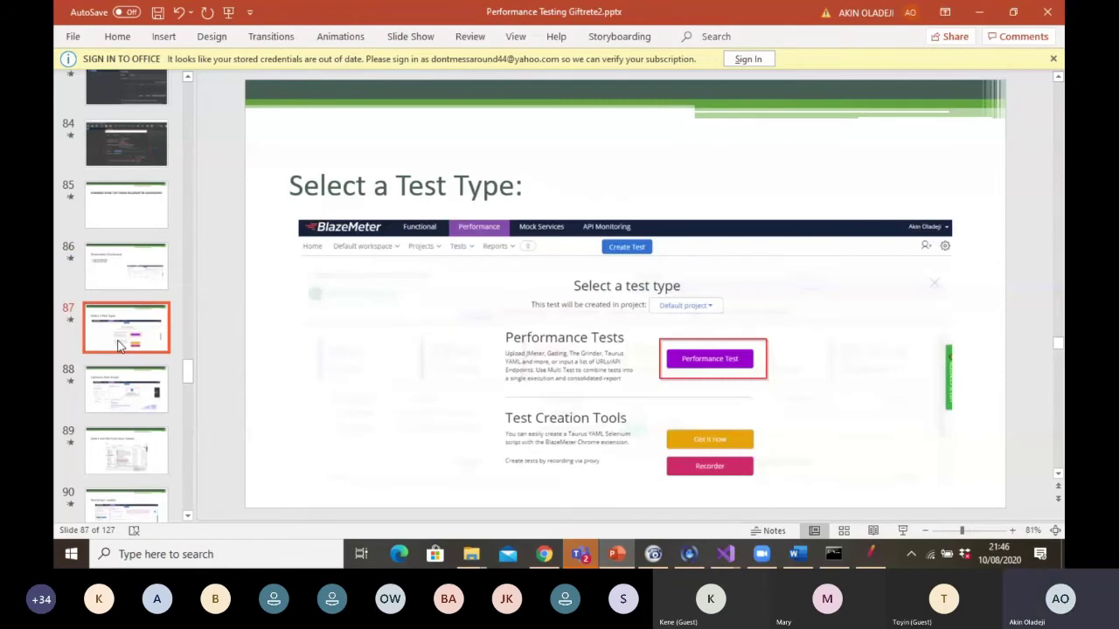
left_click(131, 389)
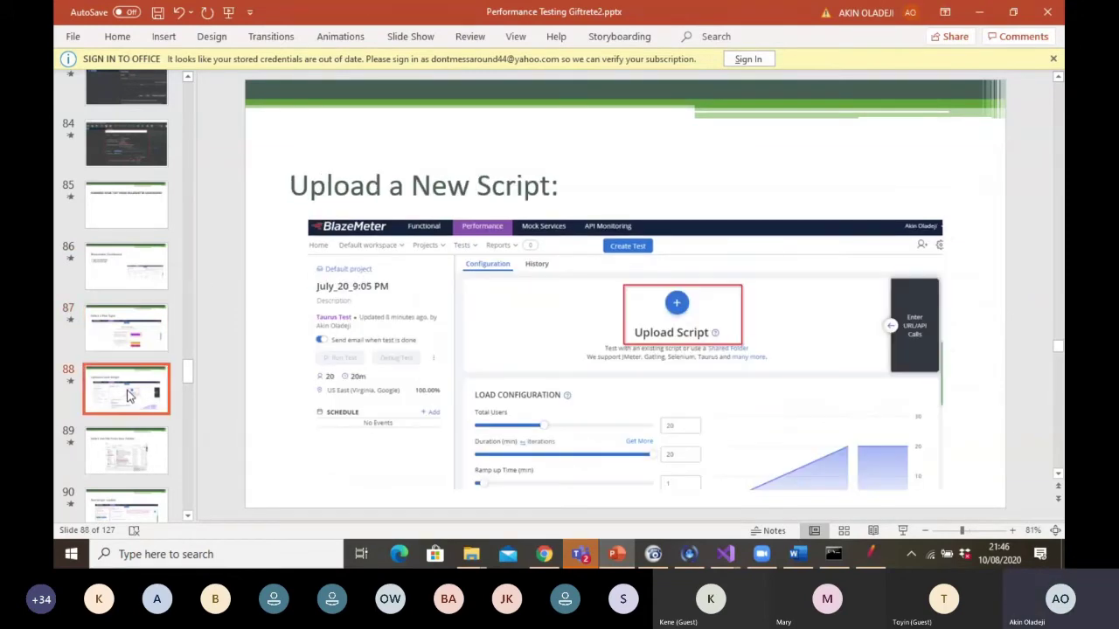
left_click(131, 347)
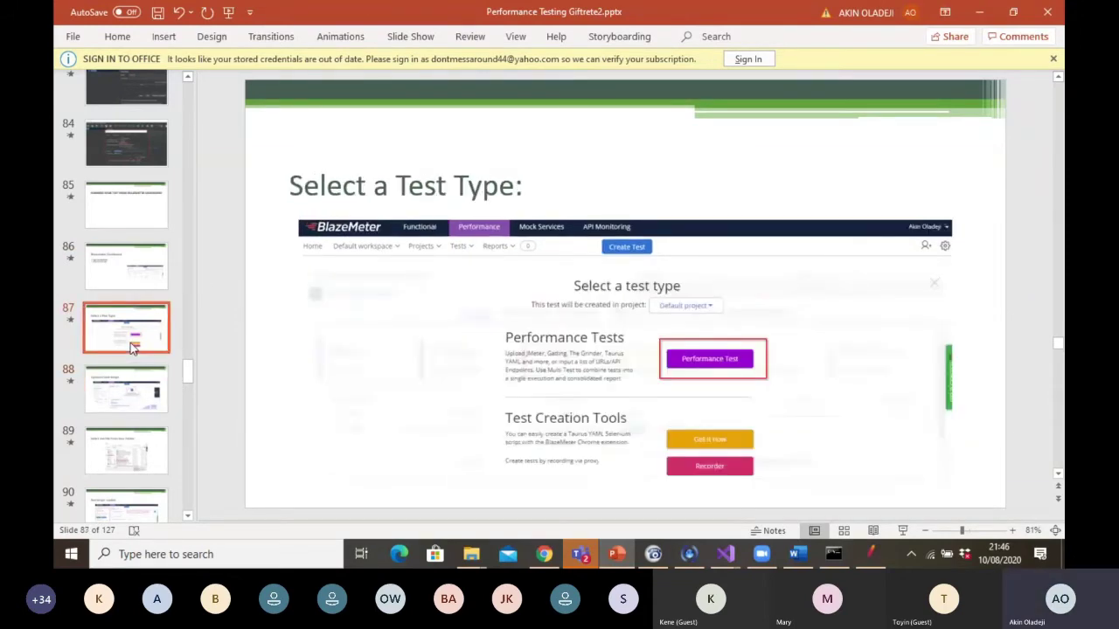
left_click(880, 553)
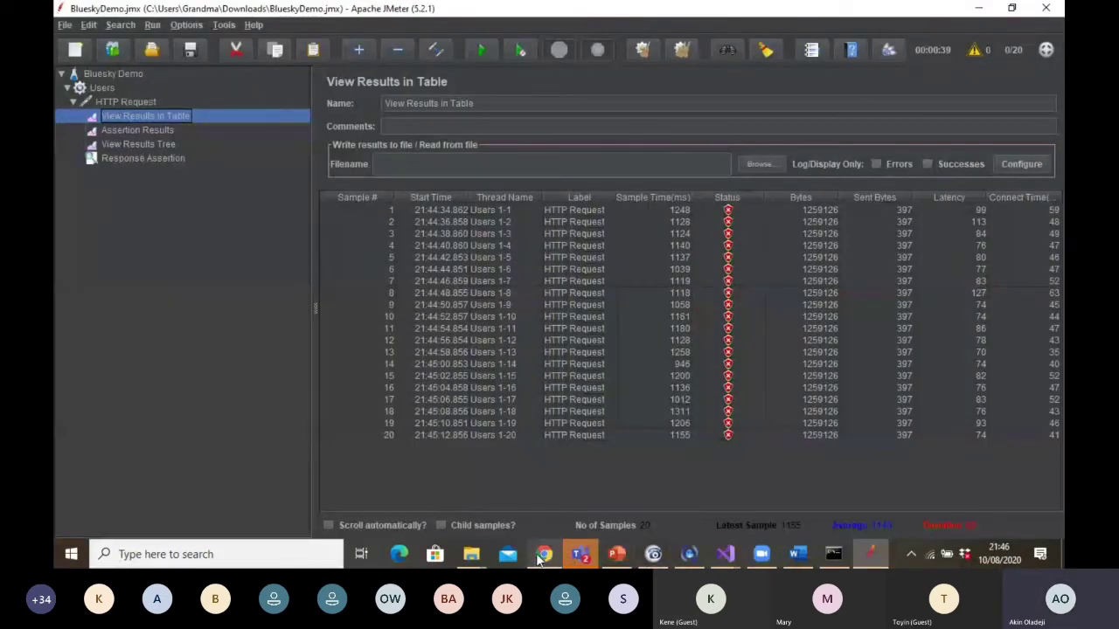
left_click(535, 553)
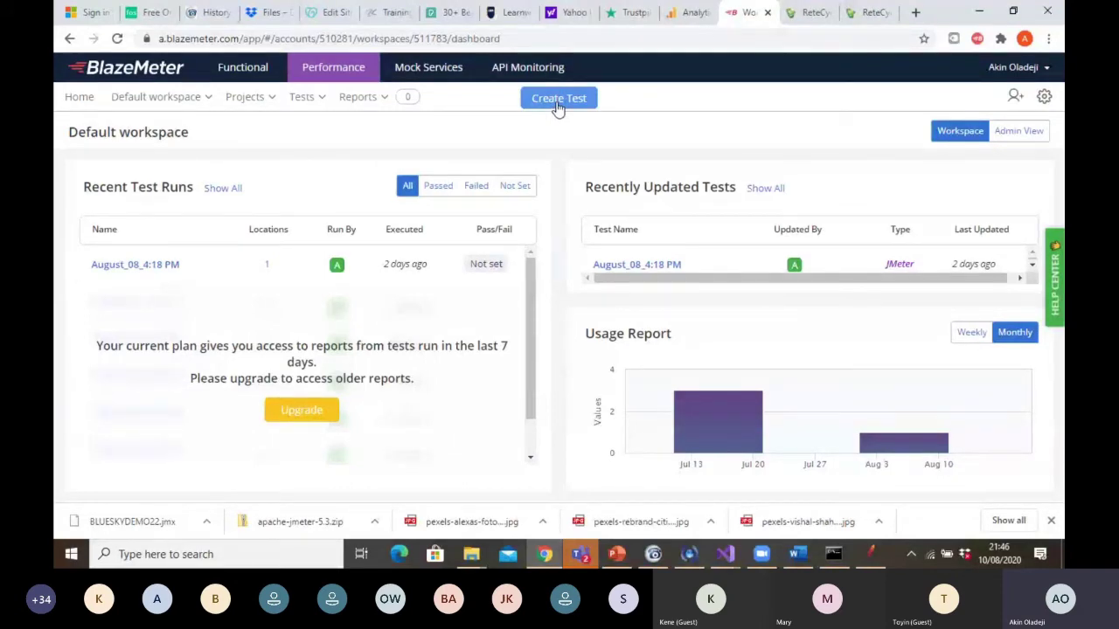
left_click(558, 100)
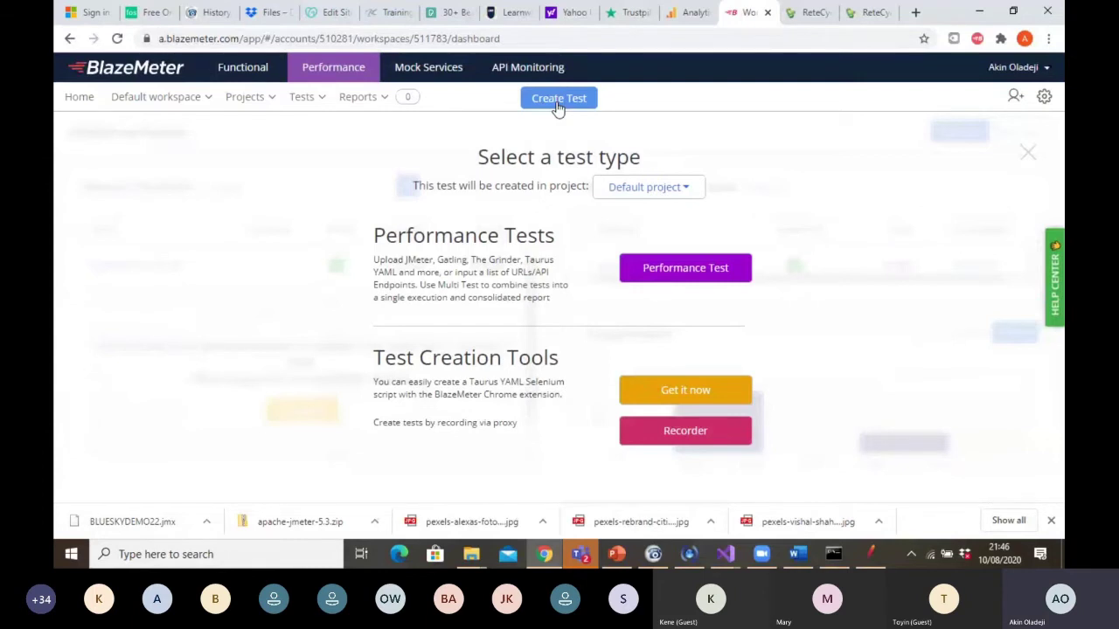
Create a new Performance Test in BlazeMeter and begin uploading its script
left_click(691, 271)
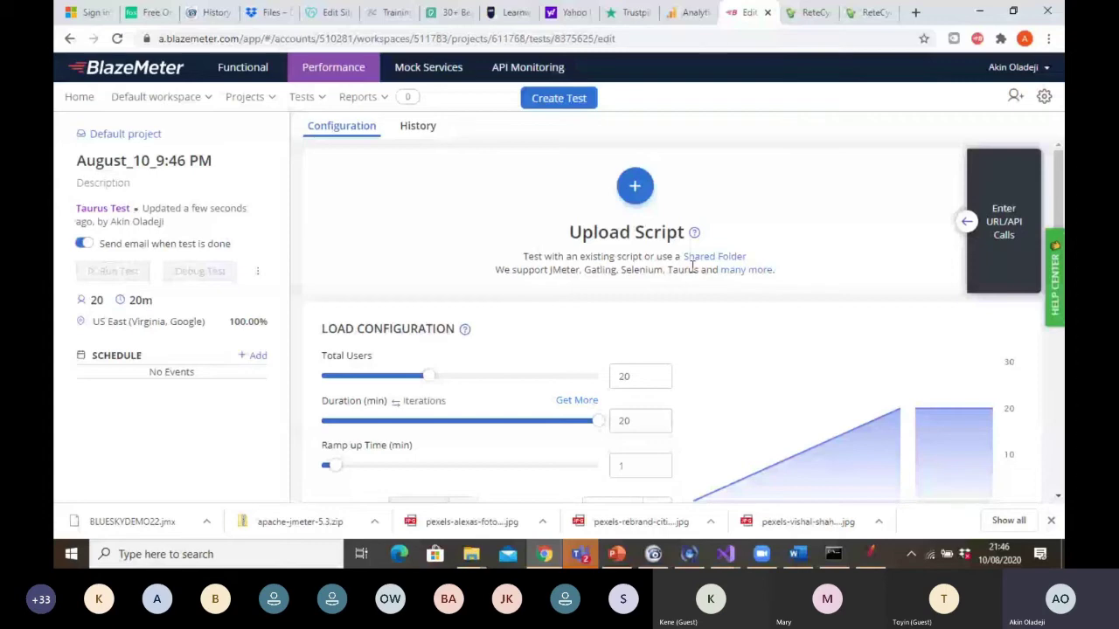
left_click(636, 189)
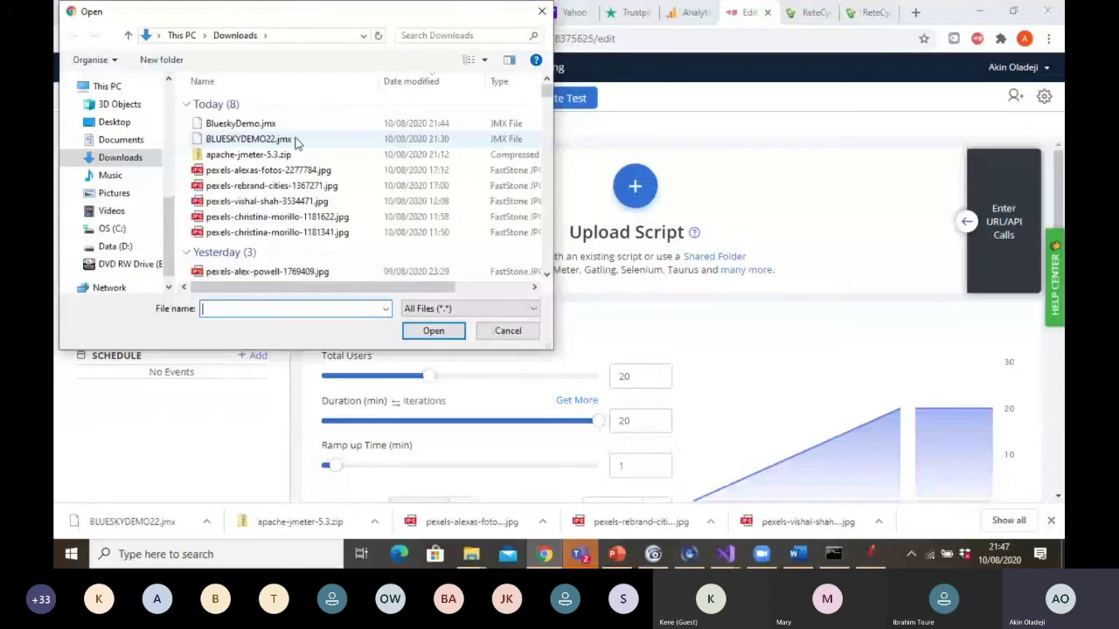
Upload BLUESKYDEMO22.jmx from Downloads as the test's script
left_click(284, 140)
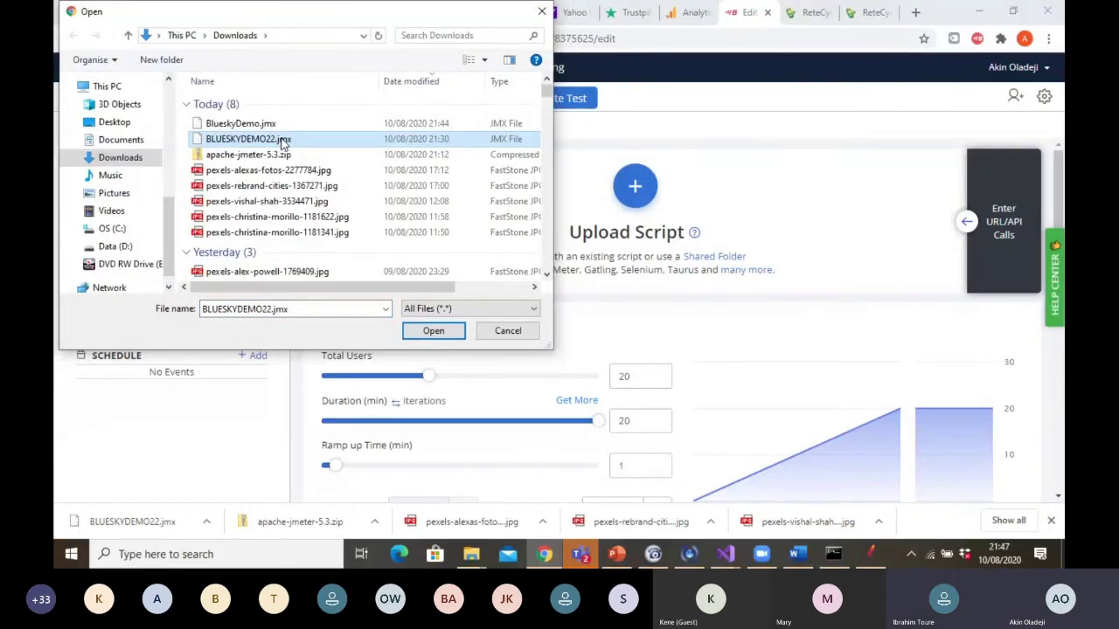
left_click(433, 331)
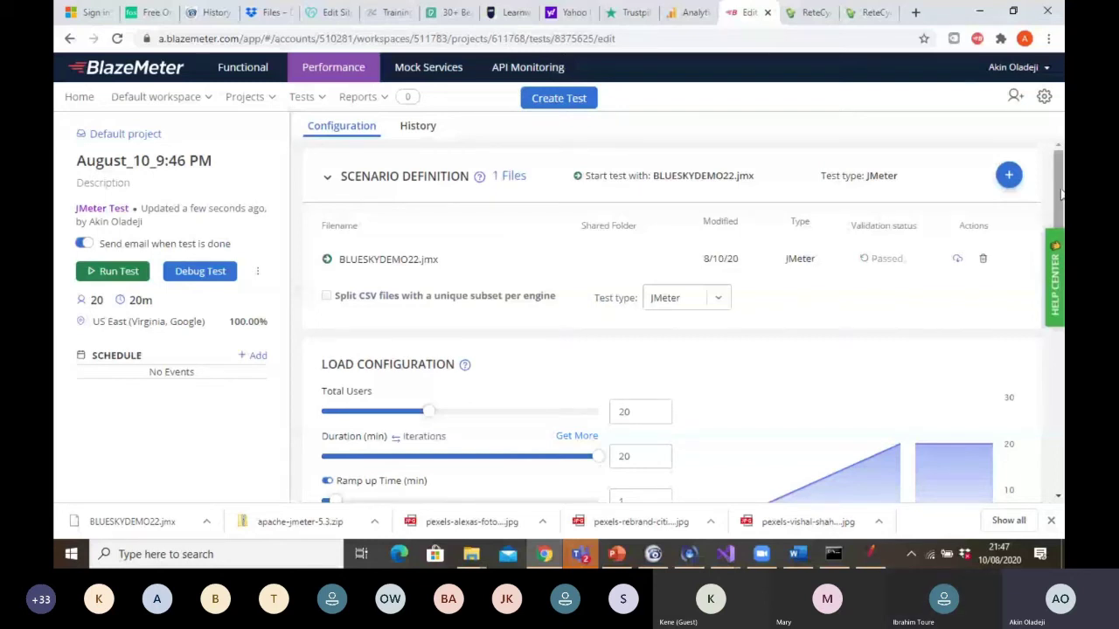
Set total users to 10, keeping US East (Virginia) Google Cloud at 100% traffic
left_click_drag(1061, 197, 1061, 227)
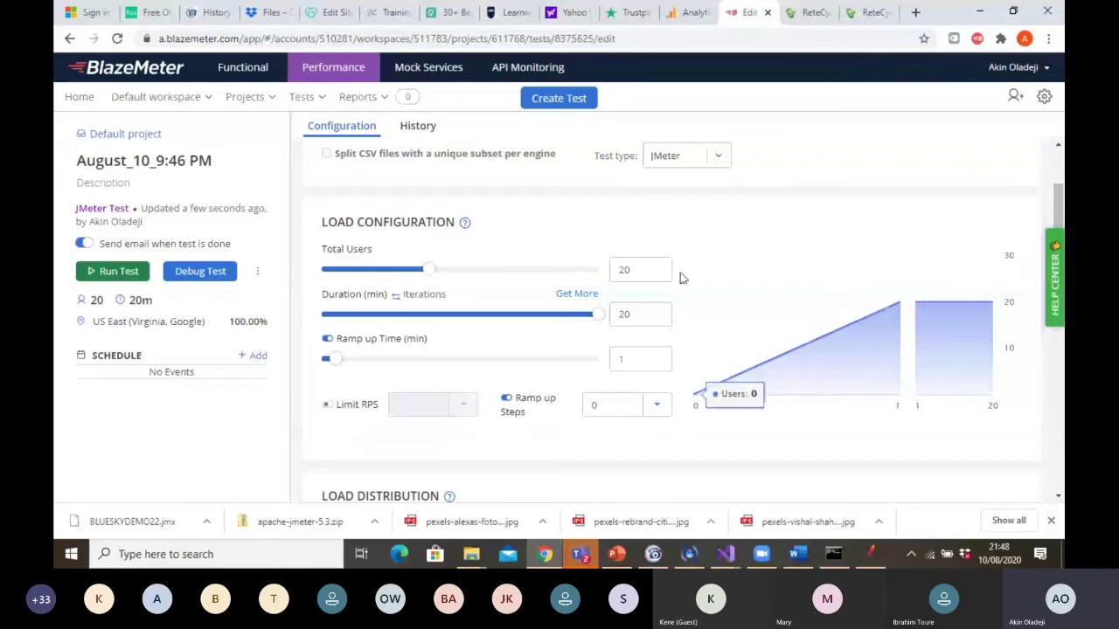
double_click(627, 269)
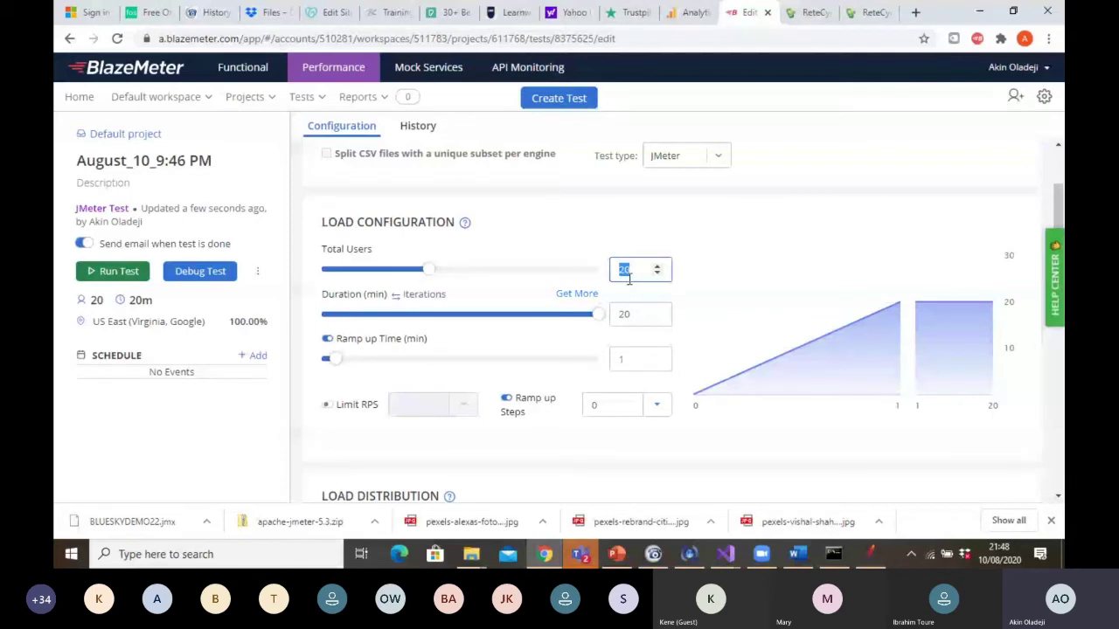
type("20")
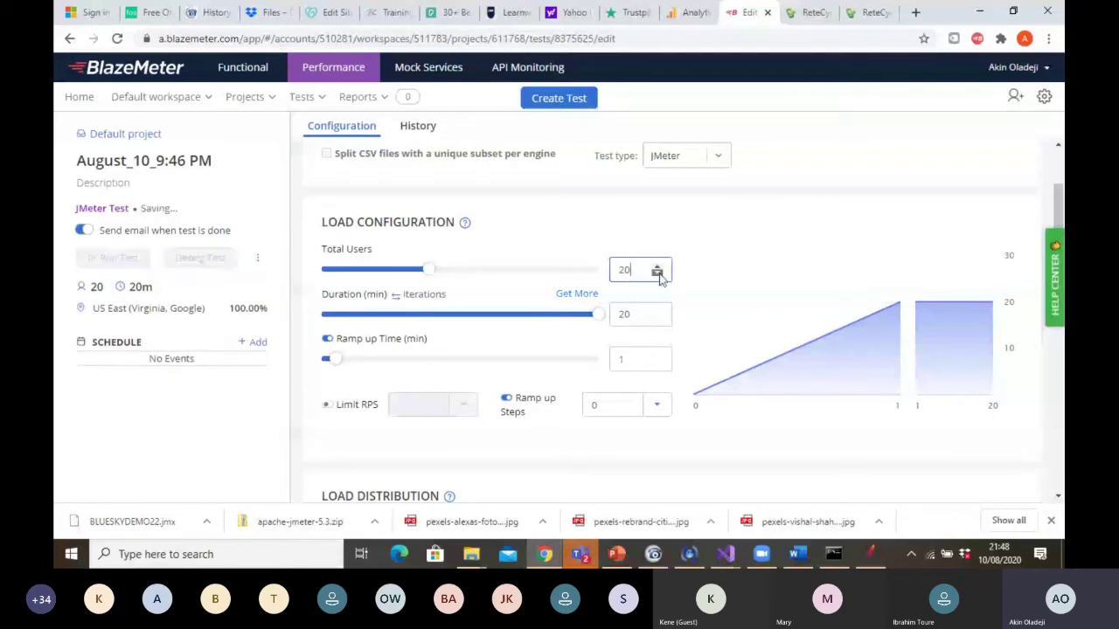
left_click_drag(376, 269, 372, 269)
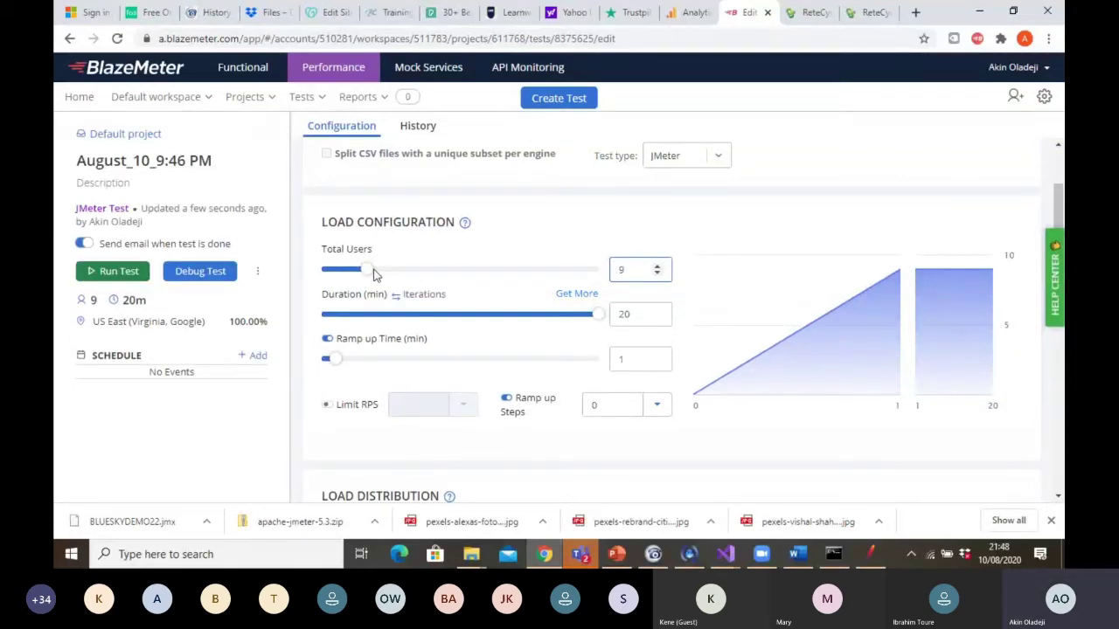
left_click(373, 270)
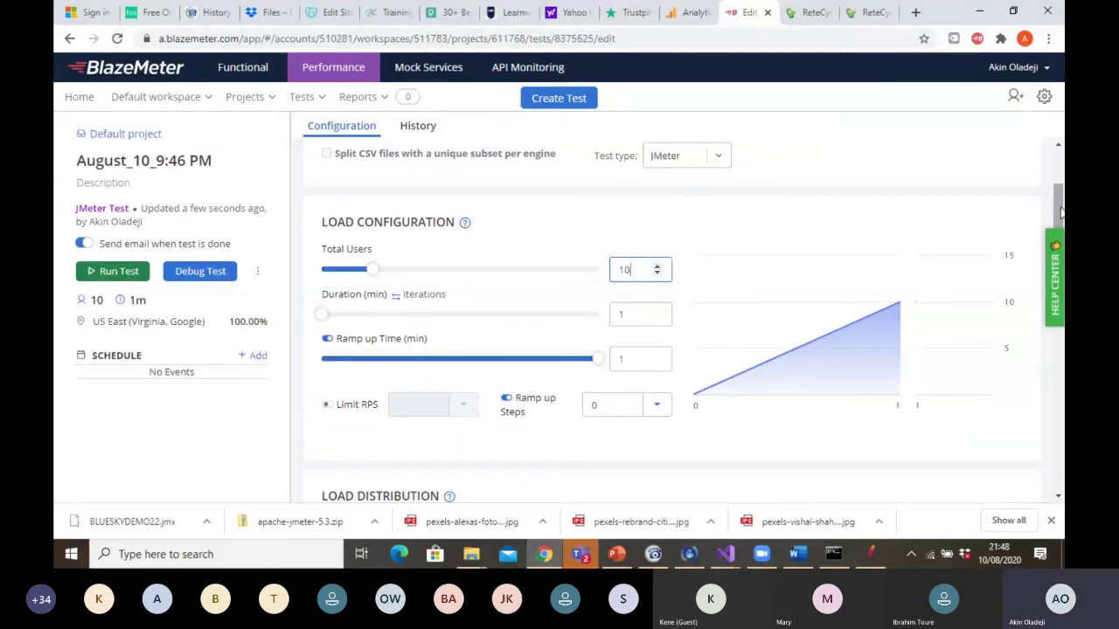
left_click_drag(1060, 212, 1062, 262)
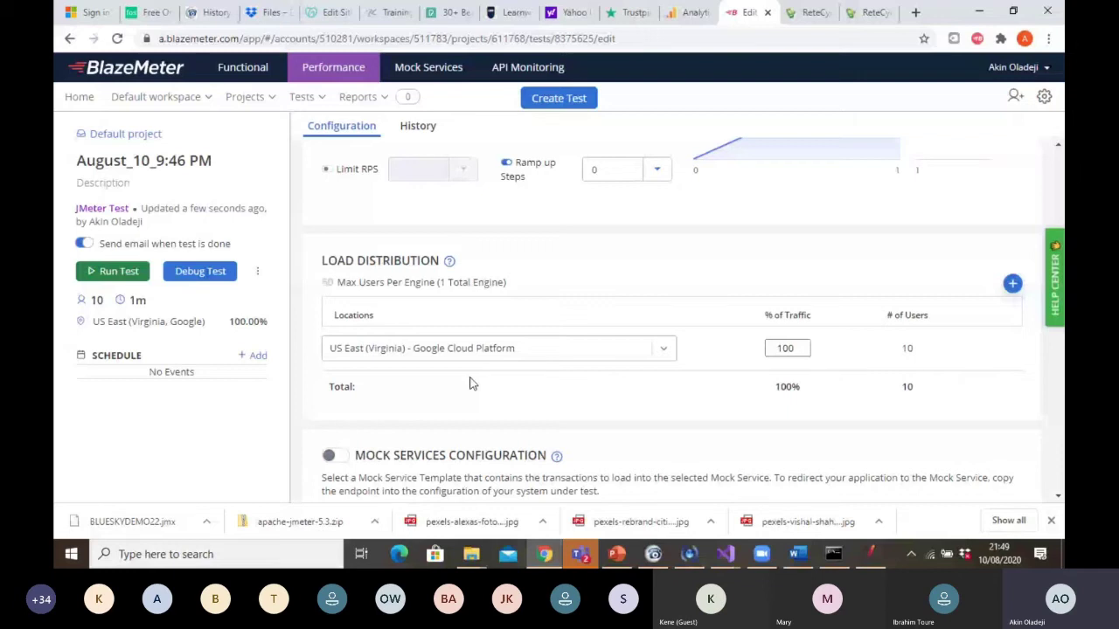
left_click(1012, 285)
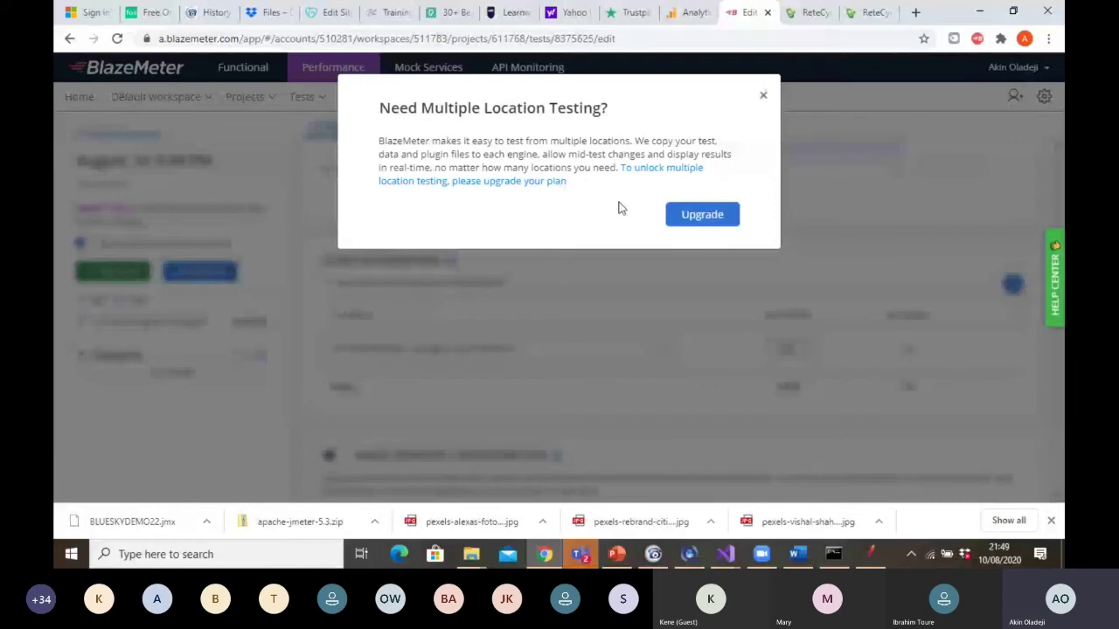
left_click(790, 107)
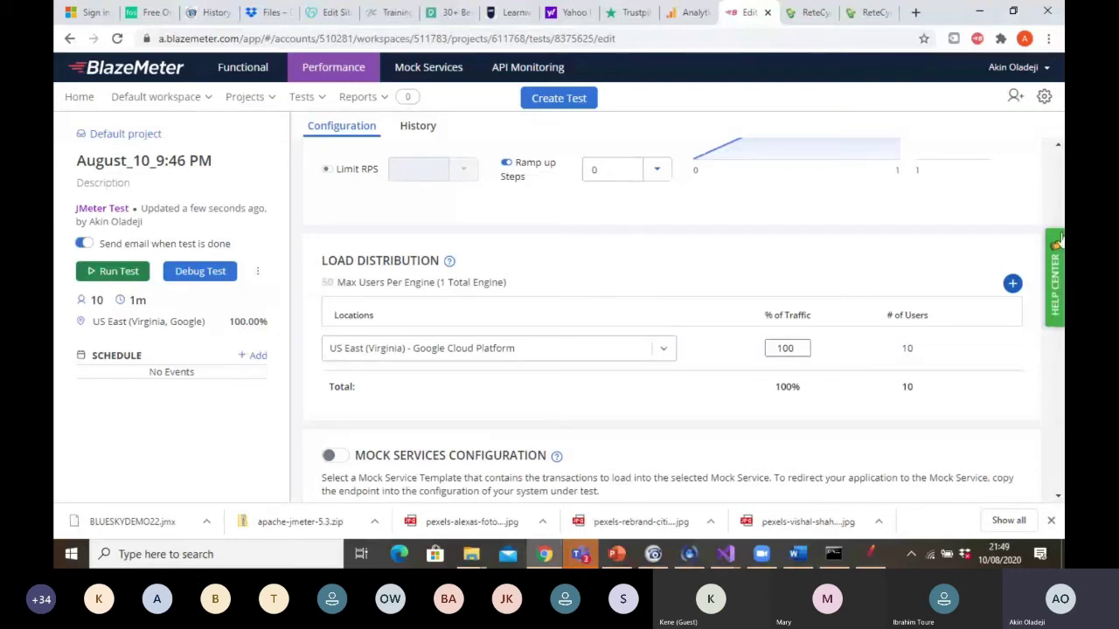
scroll(982, 459, "down", 3)
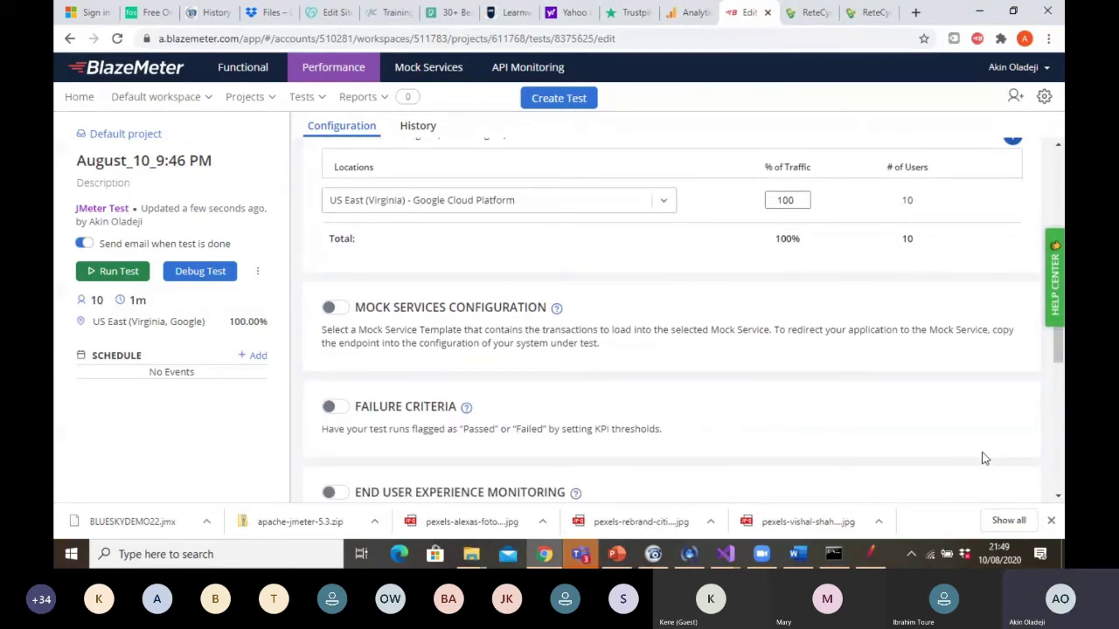
scroll(982, 459, "down", 2)
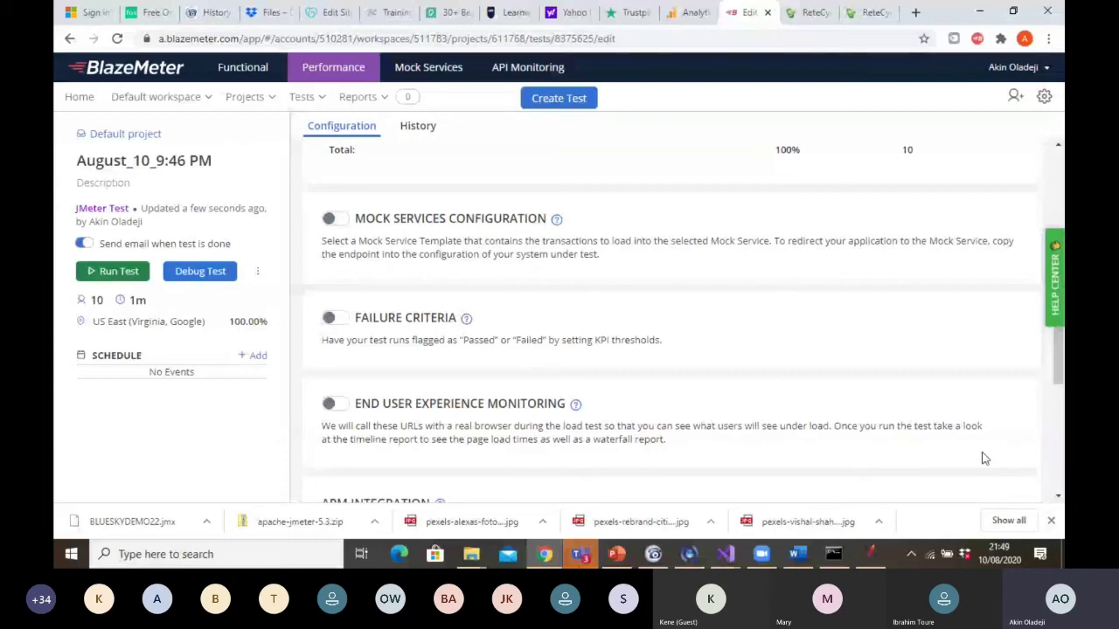
scroll(985, 458, "down", 5)
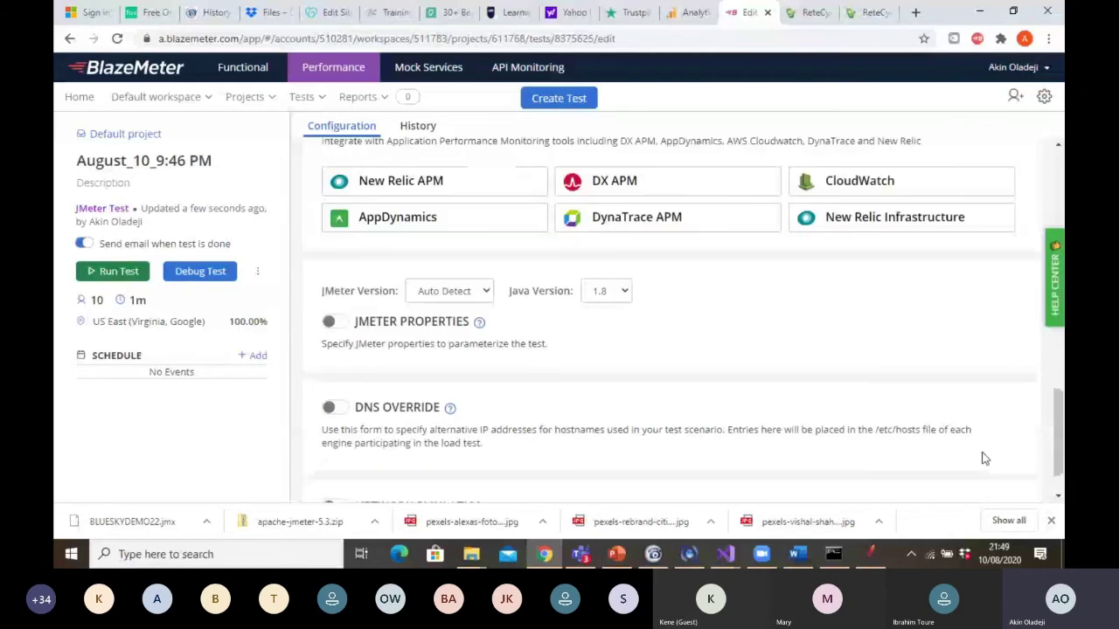
scroll(985, 458, "down", 1)
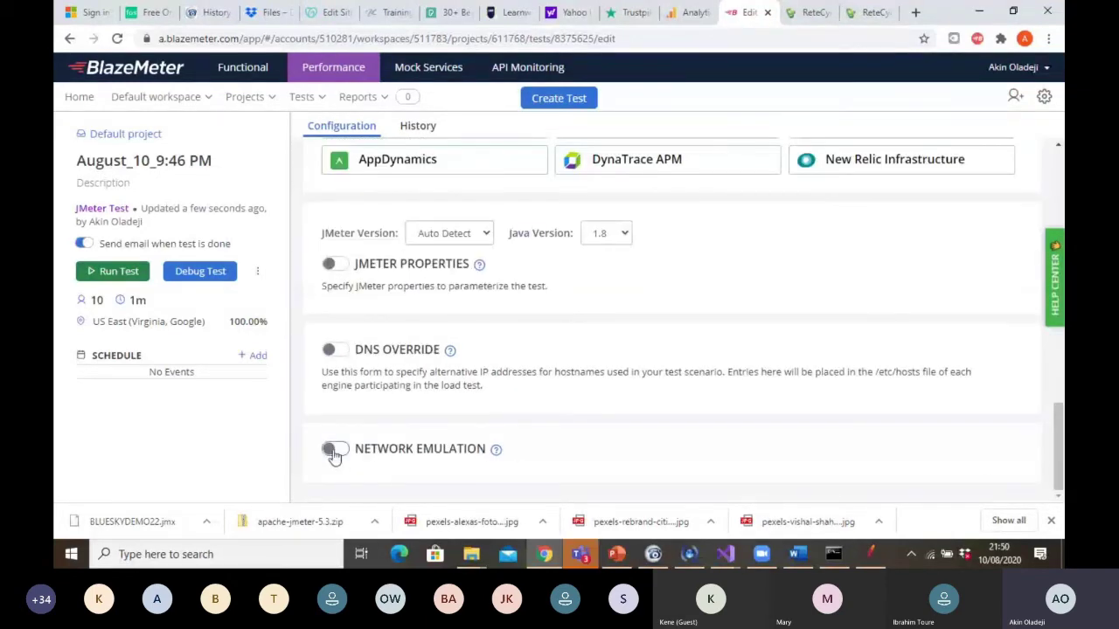
left_click(331, 449)
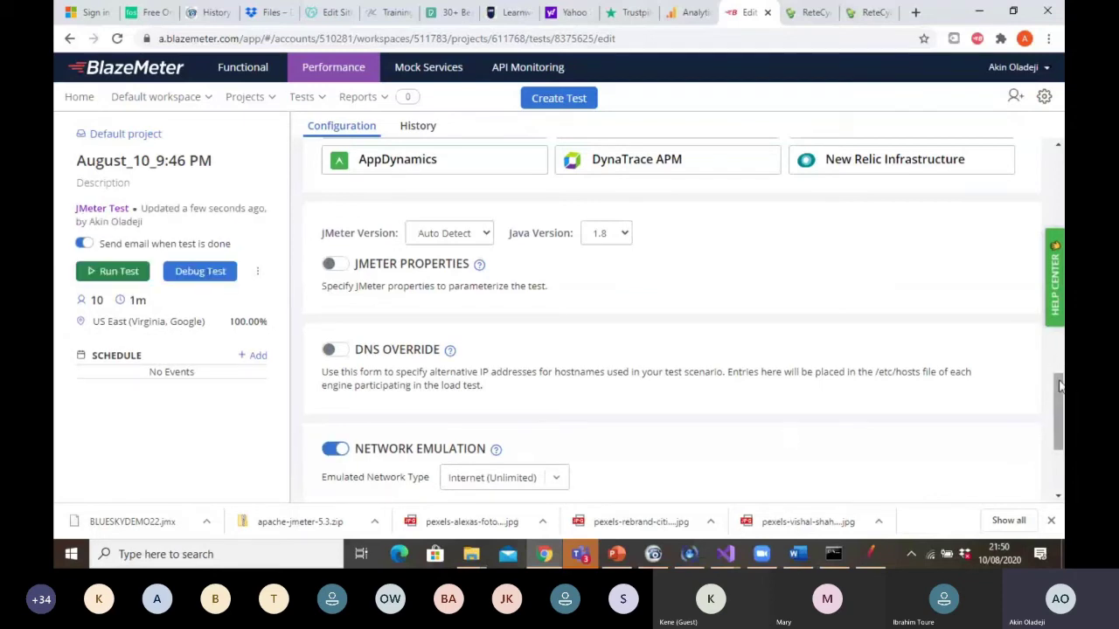
scroll(768, 417, "down", 3)
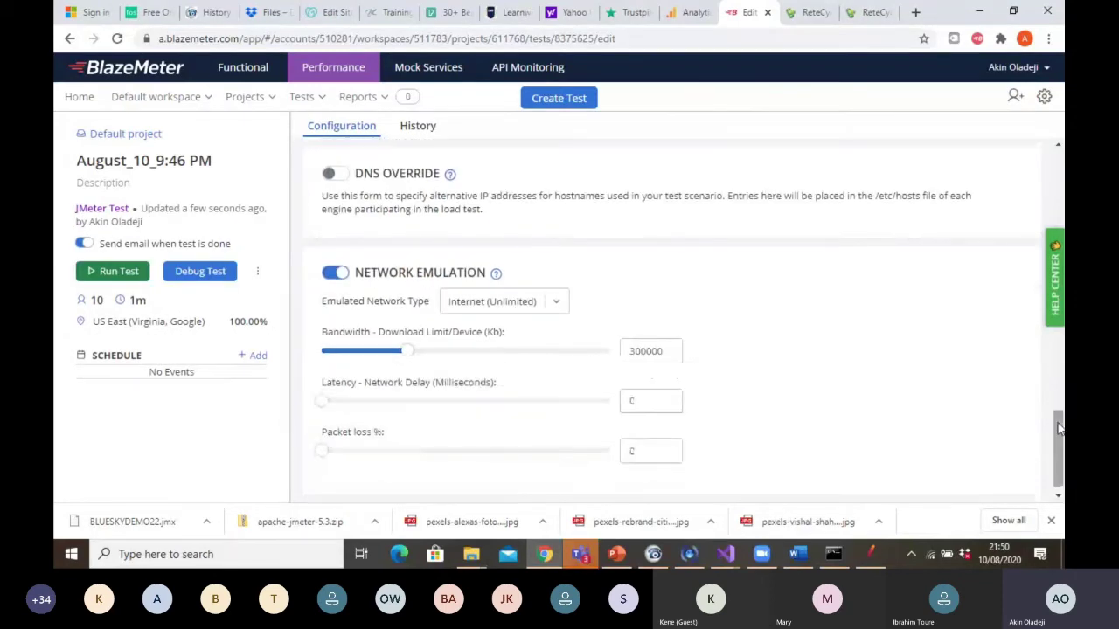
left_click(556, 303)
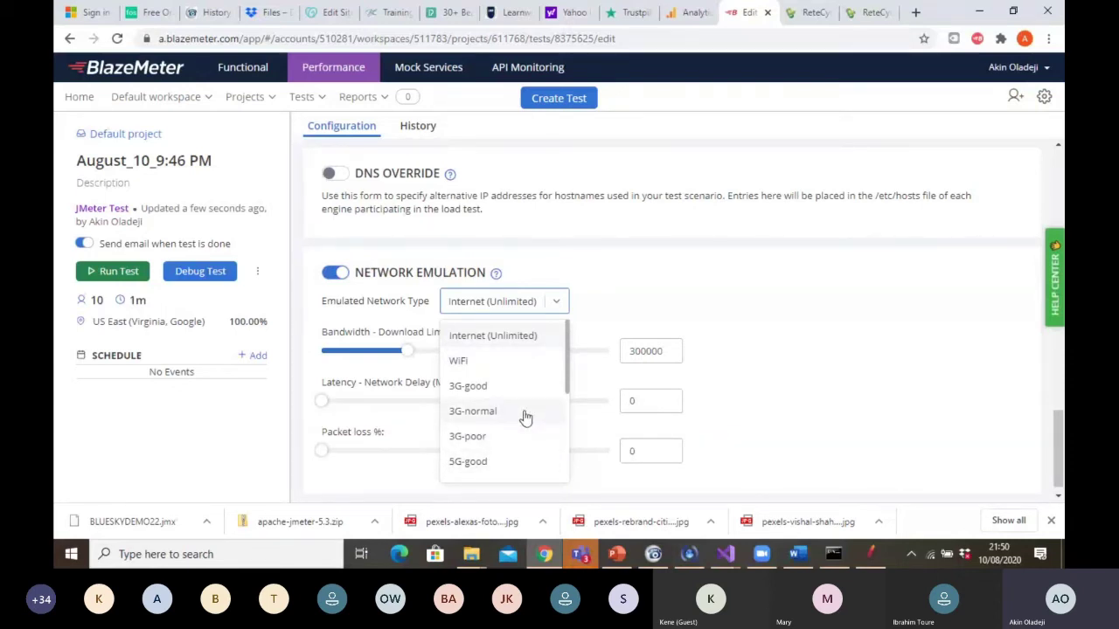
left_click(706, 296)
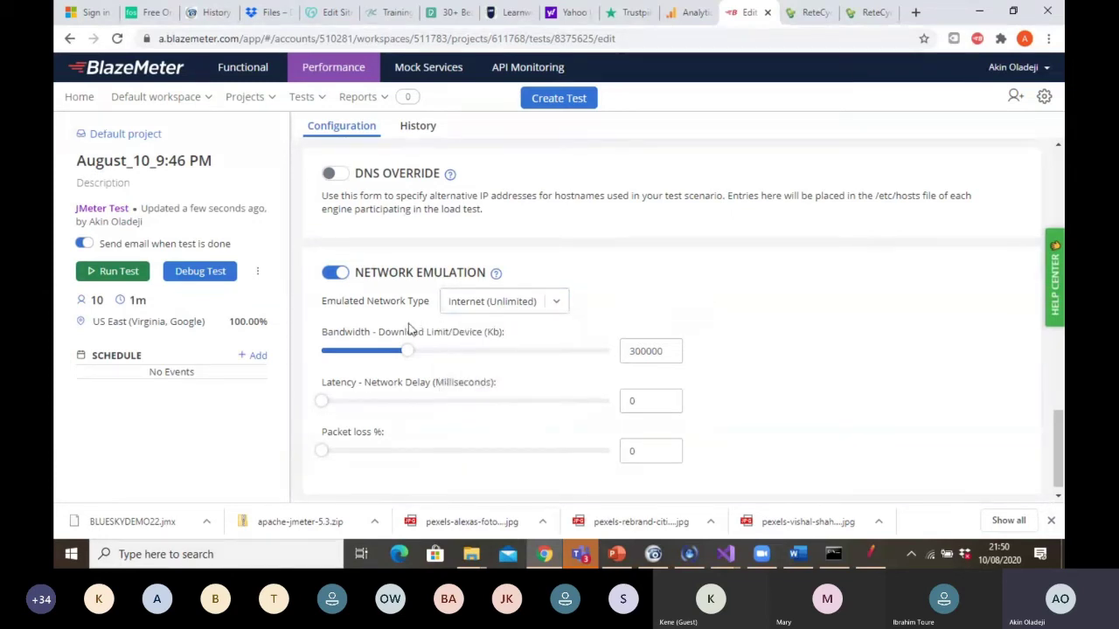
left_click(340, 275)
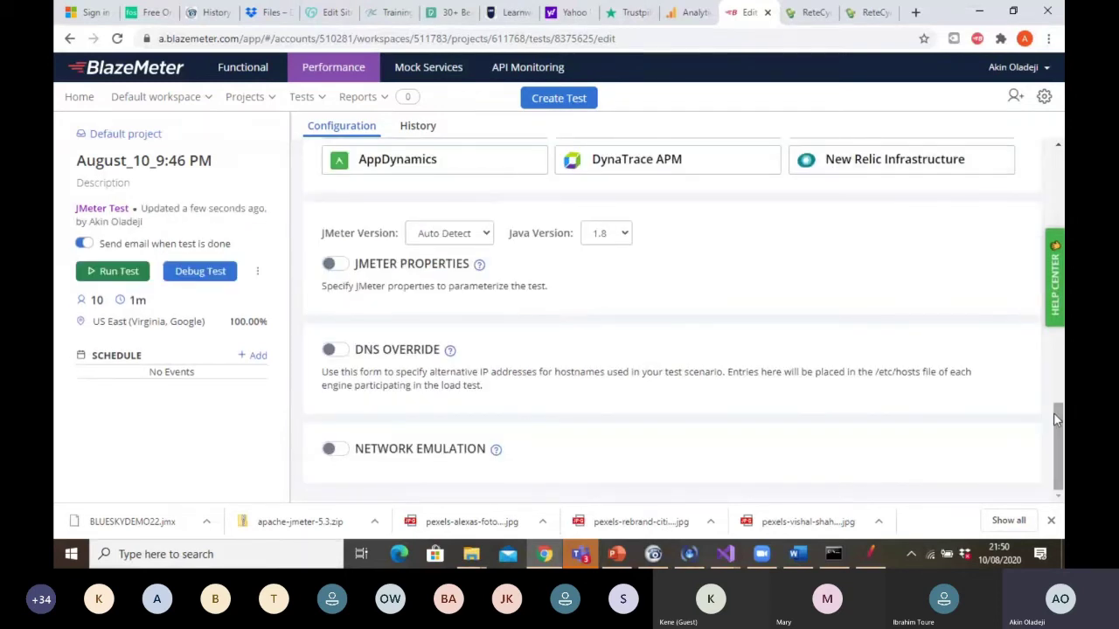
left_click_drag(1059, 426, 1051, 180)
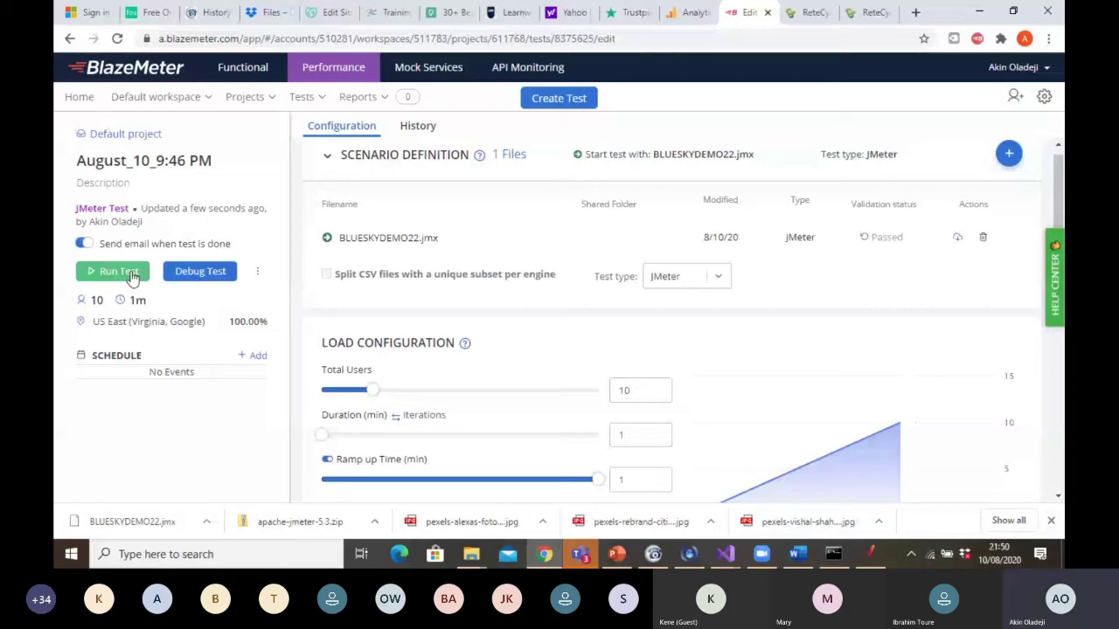
Run the test with its servers launched, then return to the PowerPoint deck
left_click(118, 272)
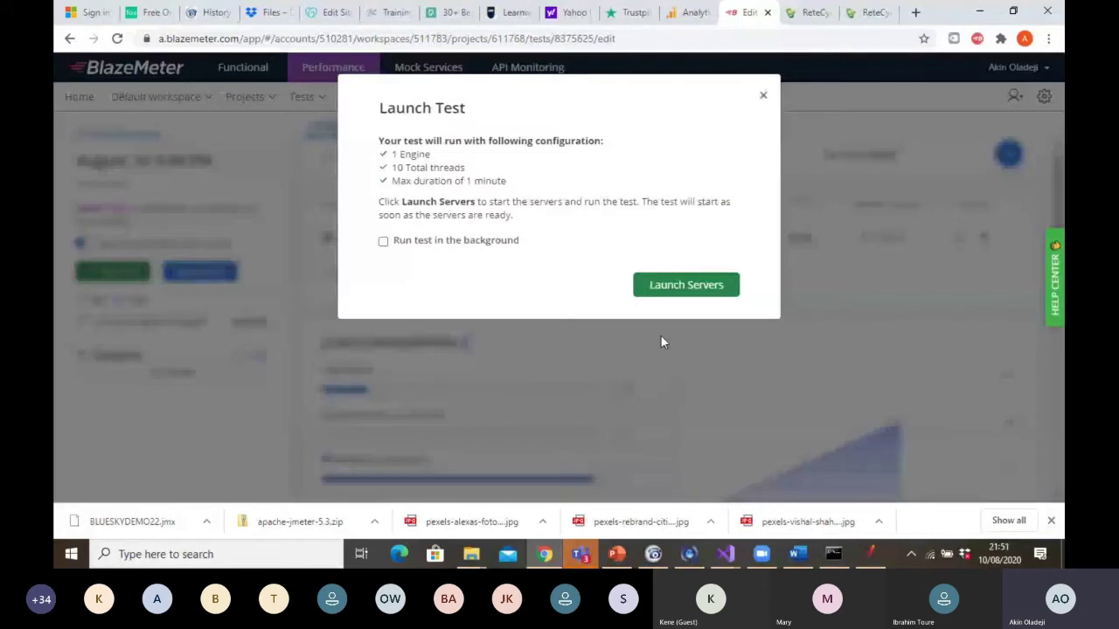
left_click(688, 289)
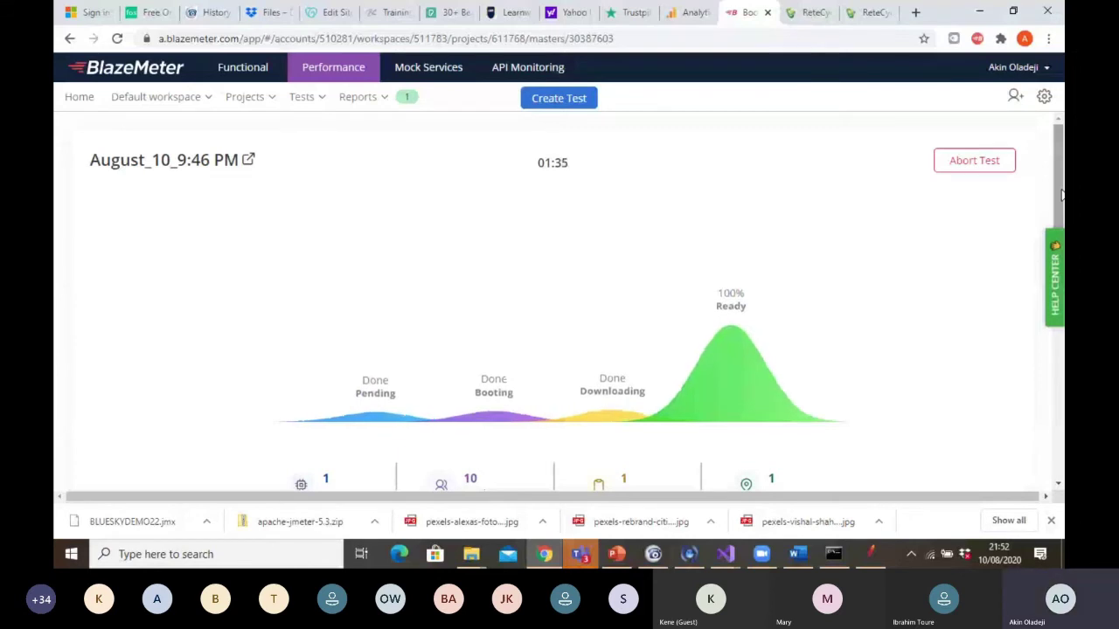
left_click(617, 558)
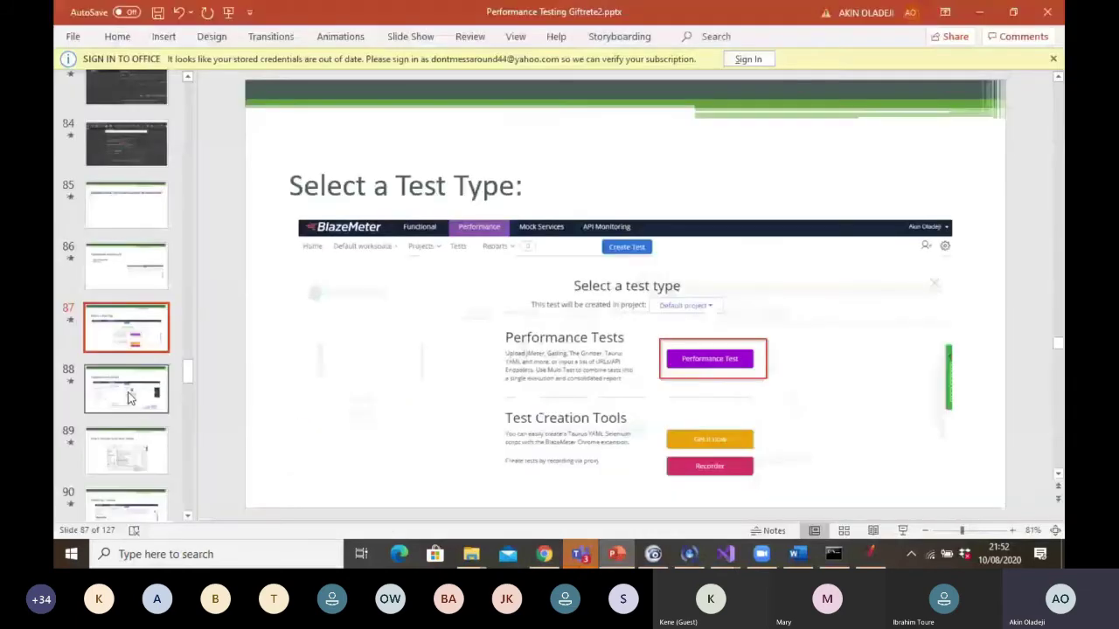
Step through the slides from Upload a New Script to Run Your Test
left_click(128, 397)
left_click(128, 448)
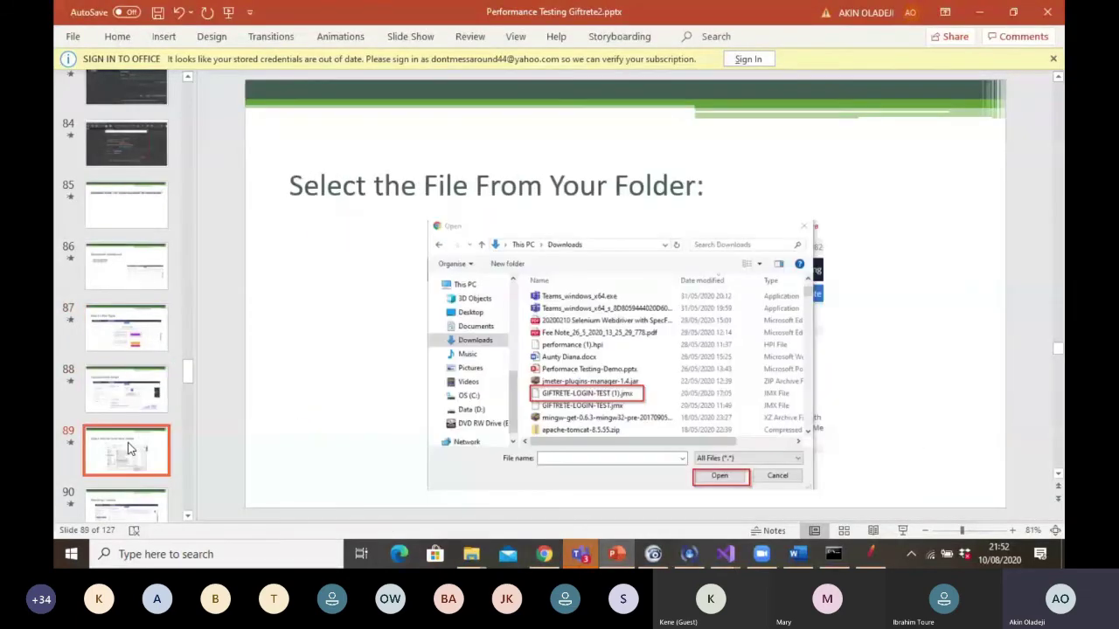
left_click(133, 504)
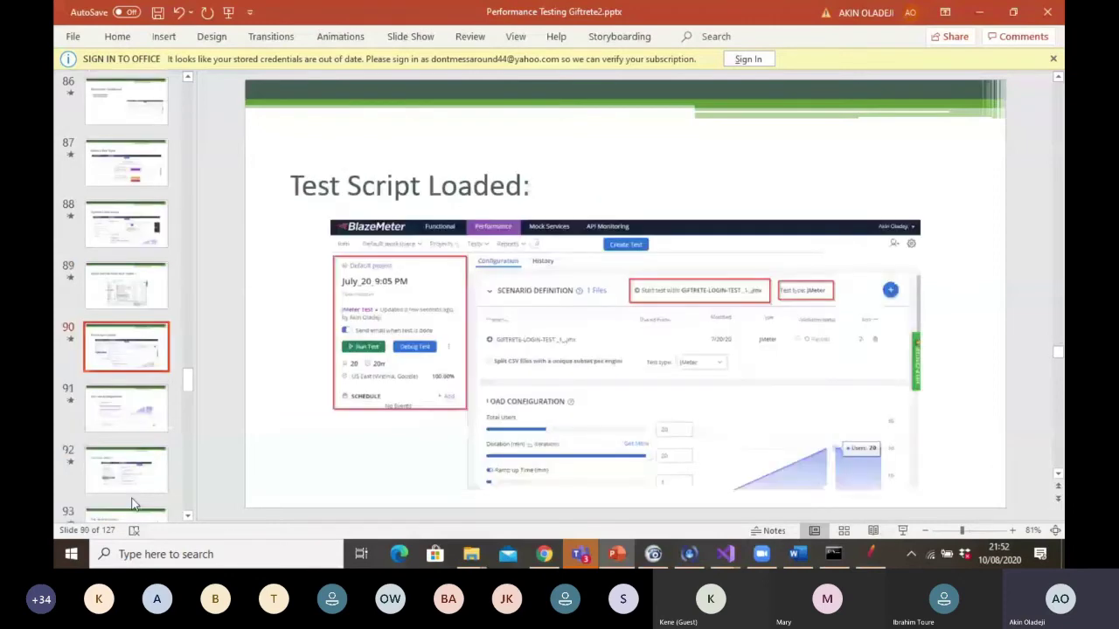
left_click(186, 517)
left_click(122, 395)
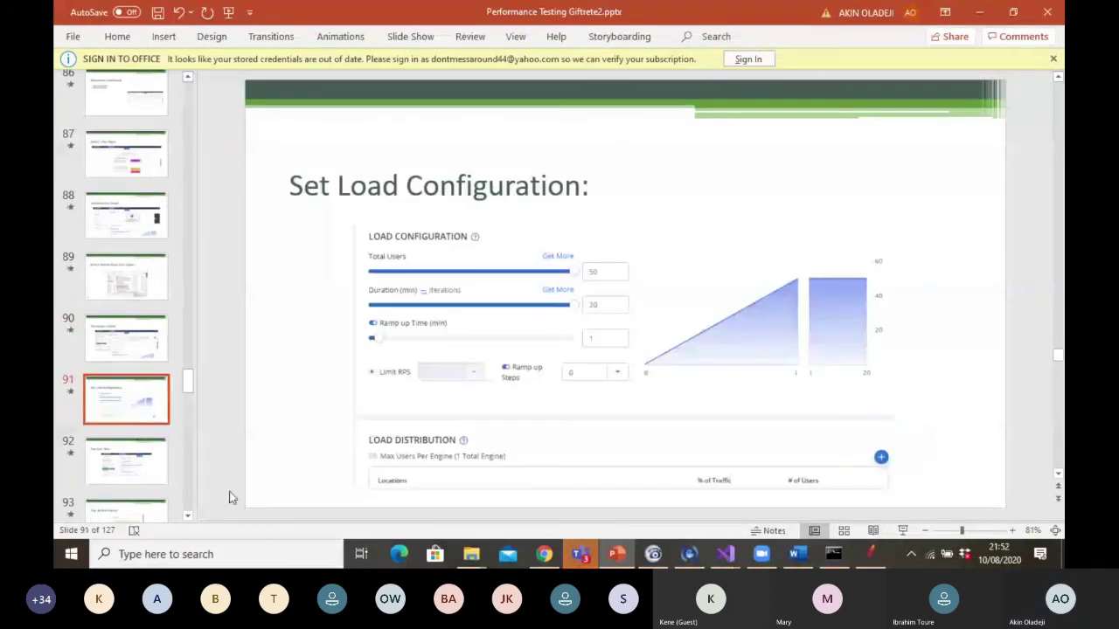
left_click(187, 516)
left_click(128, 468)
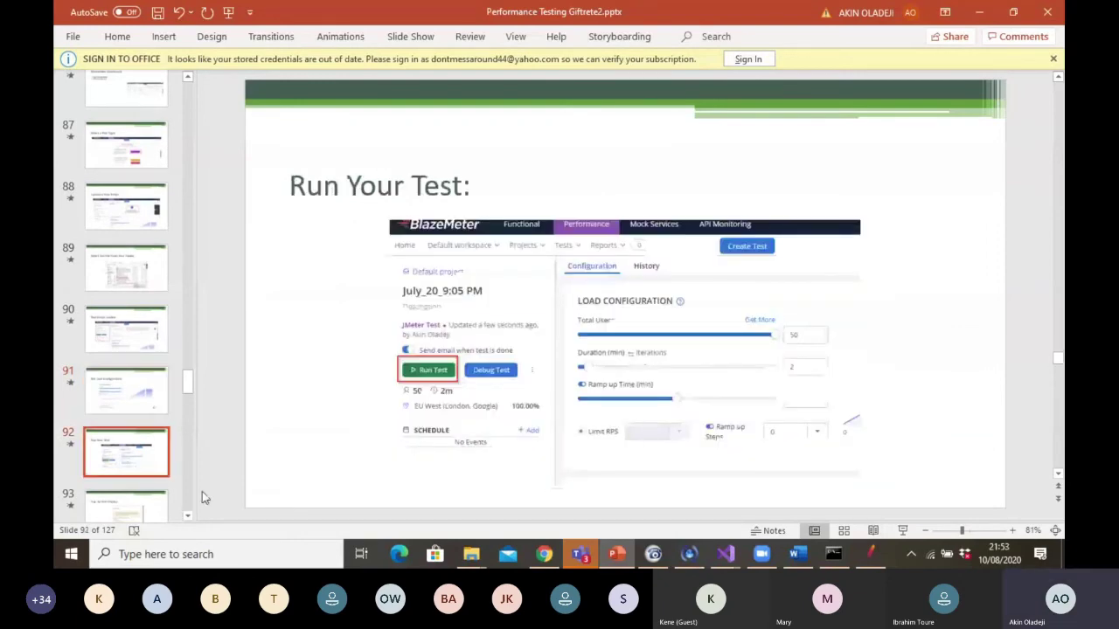
left_click(187, 516)
Show the Pop Up Box Display through Test Summary slides, then return to BlazeMeter
scroll(187, 516, "down", 3)
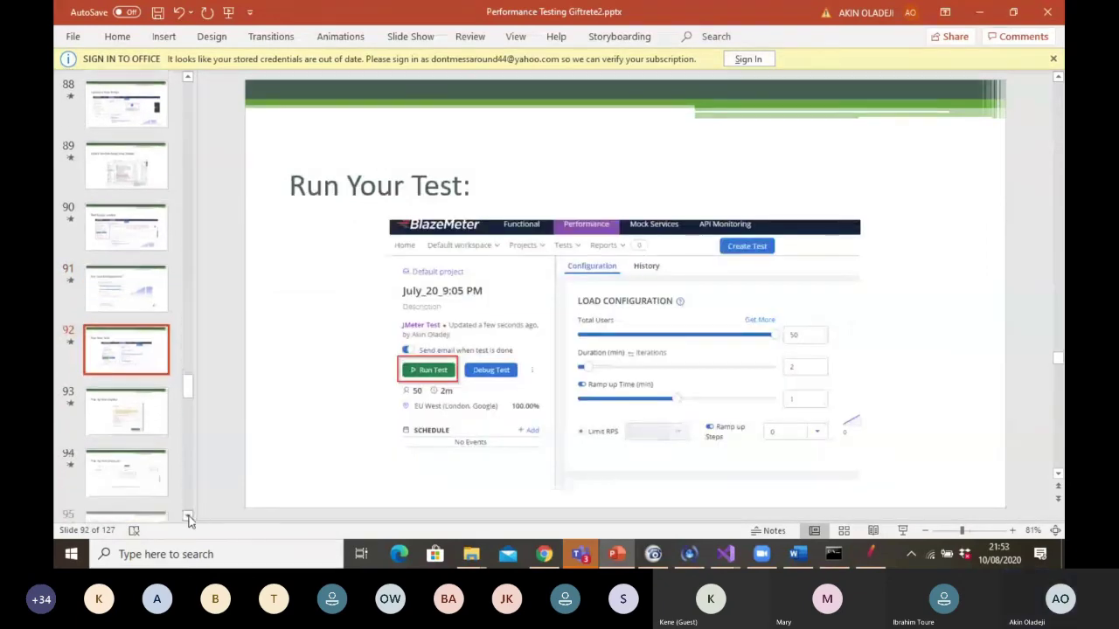
left_click(123, 406)
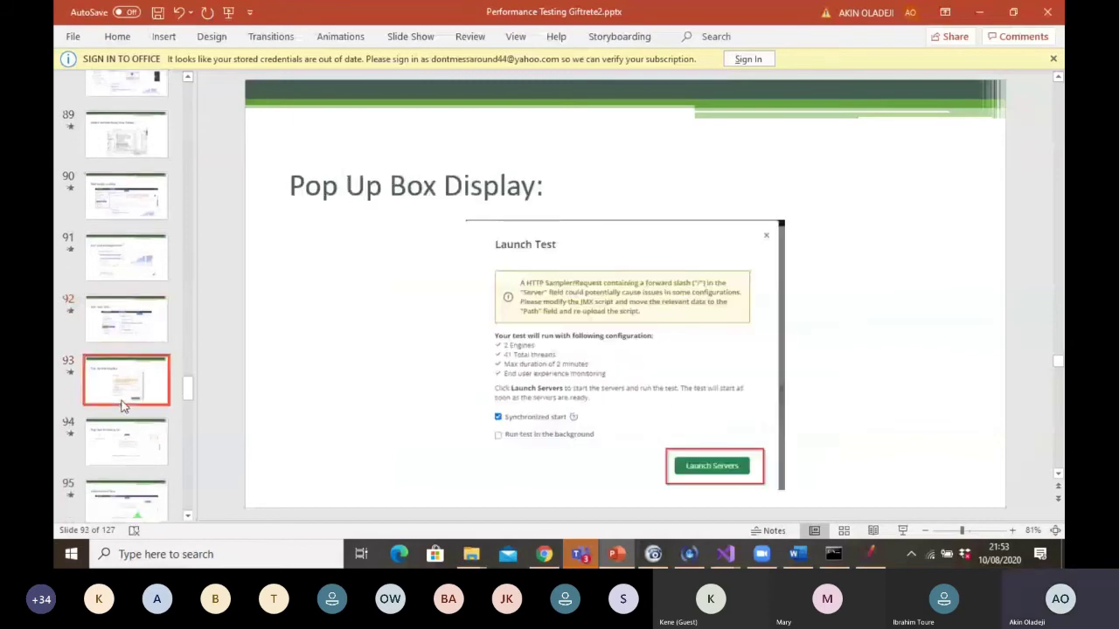
left_click(123, 441)
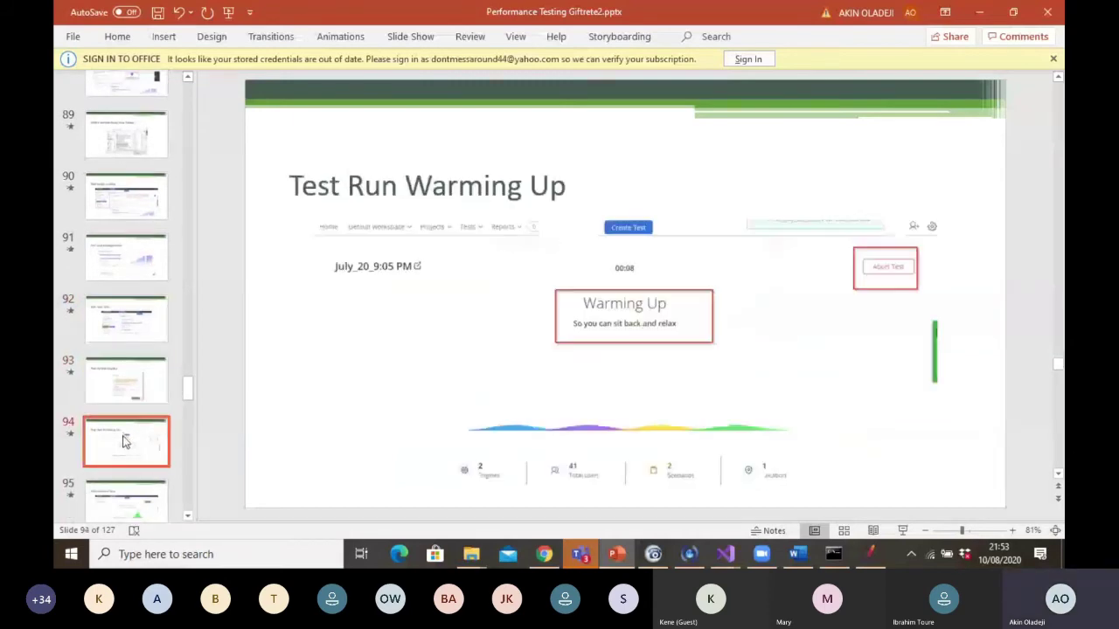
left_click(127, 496)
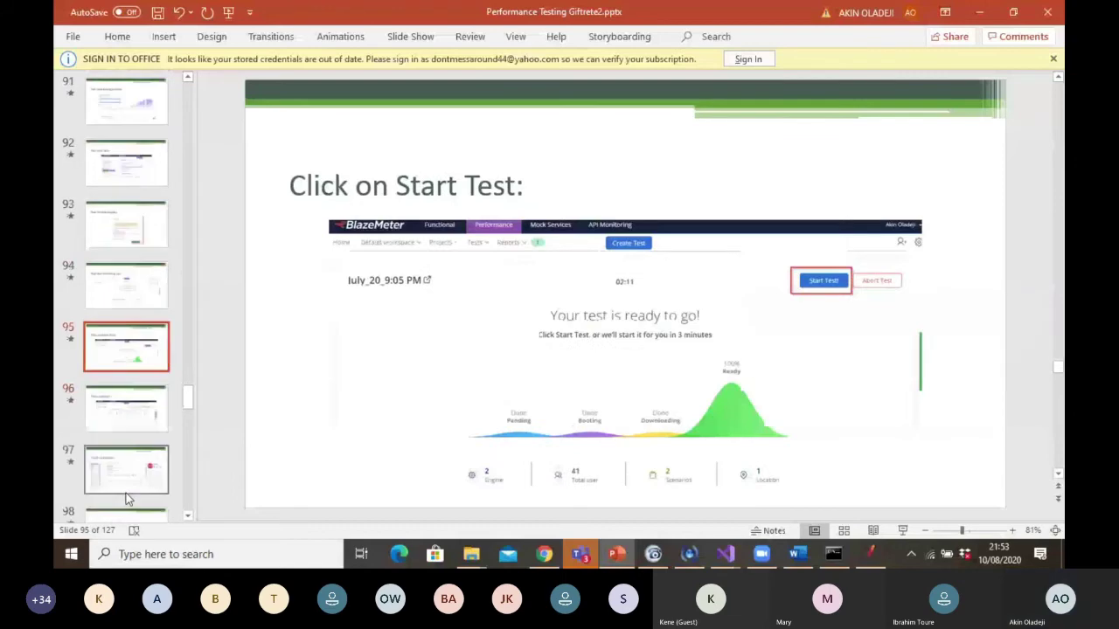
left_click(189, 516)
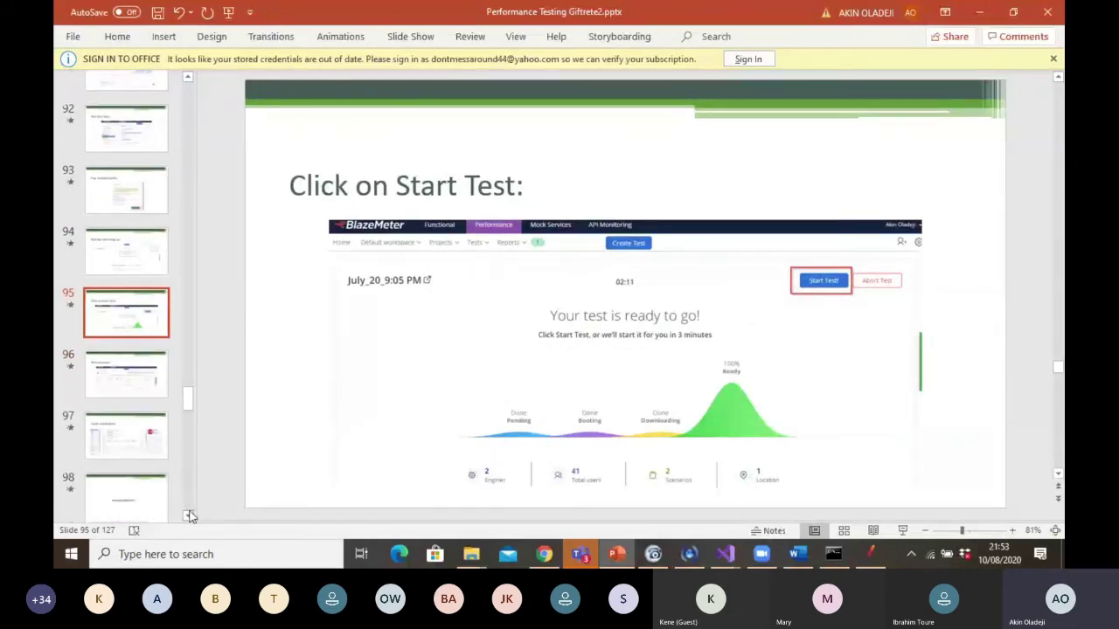
left_click(129, 382)
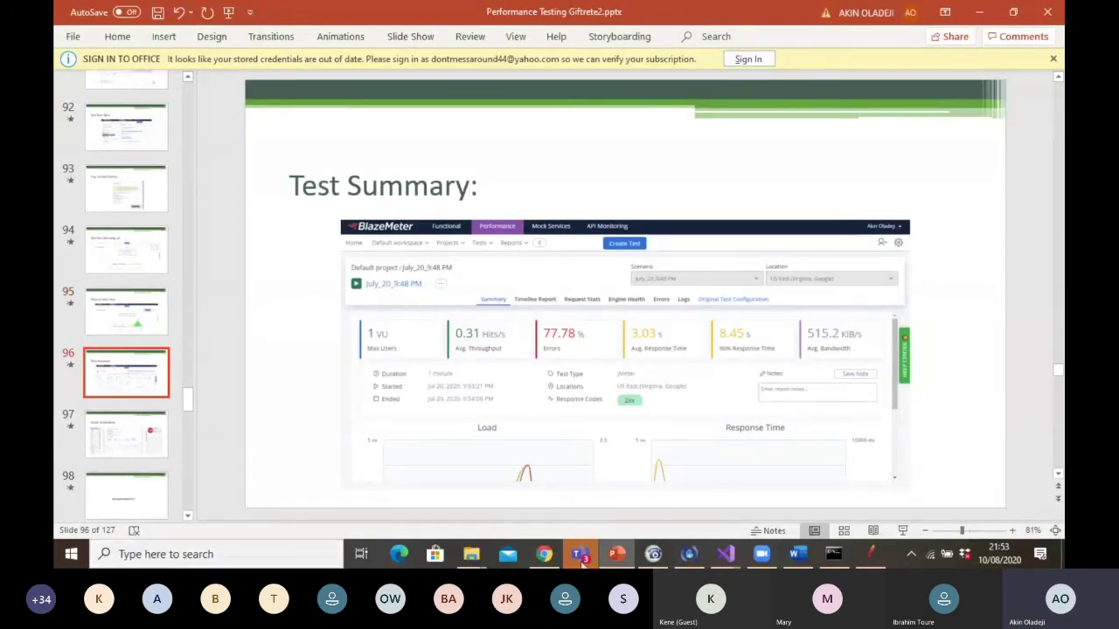
left_click(544, 555)
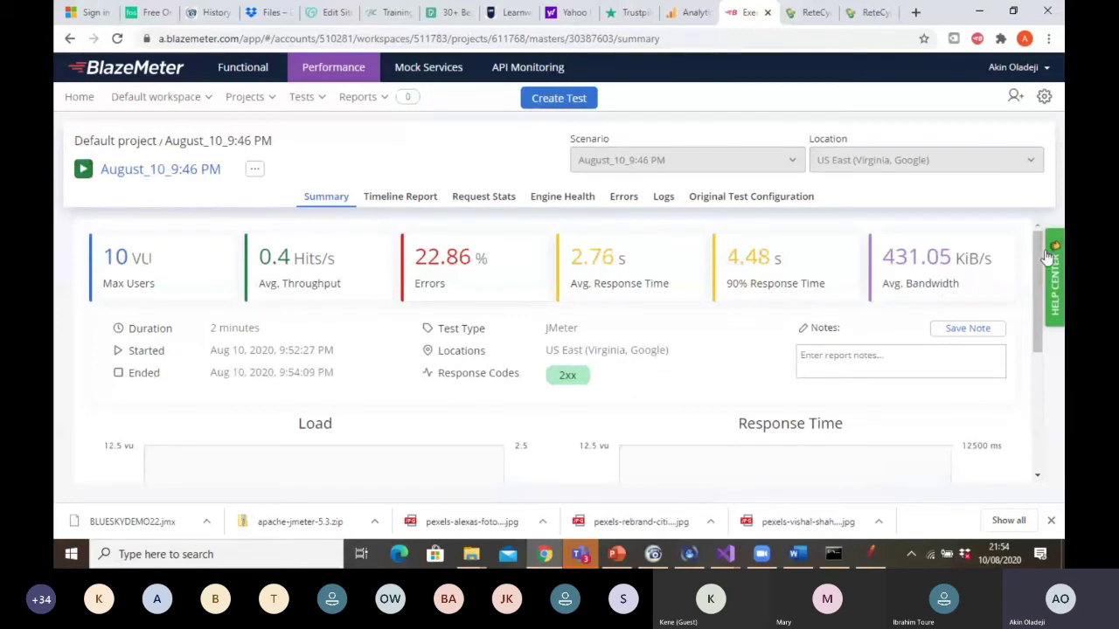
Review the Load and Response Time charts, then bring up the Teams meeting
left_click_drag(1038, 262, 1037, 341)
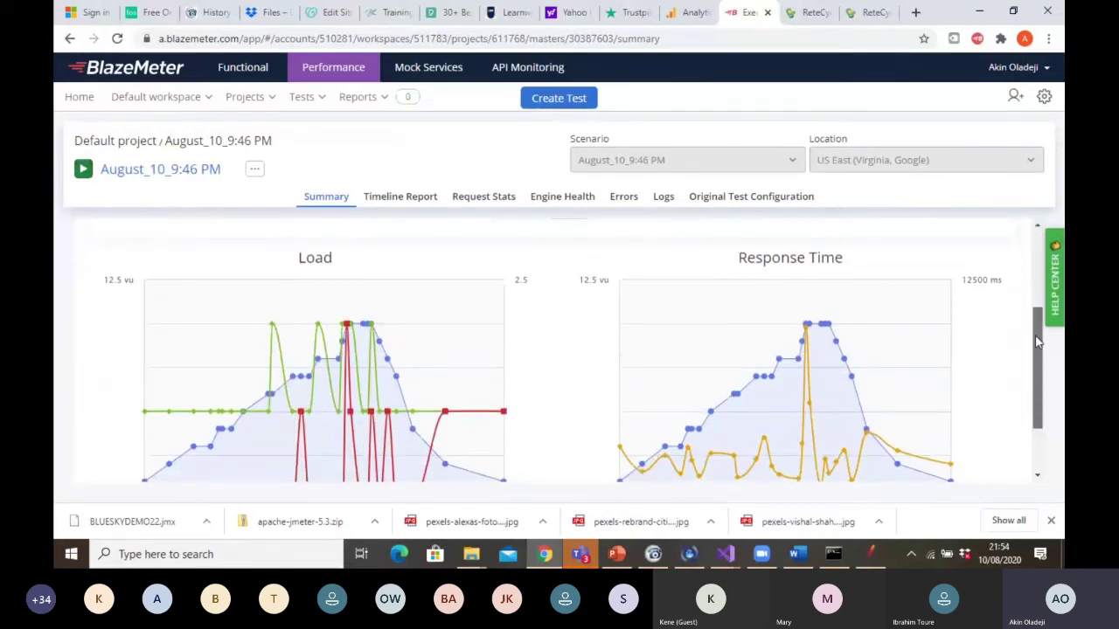
left_click_drag(1037, 344, 1032, 410)
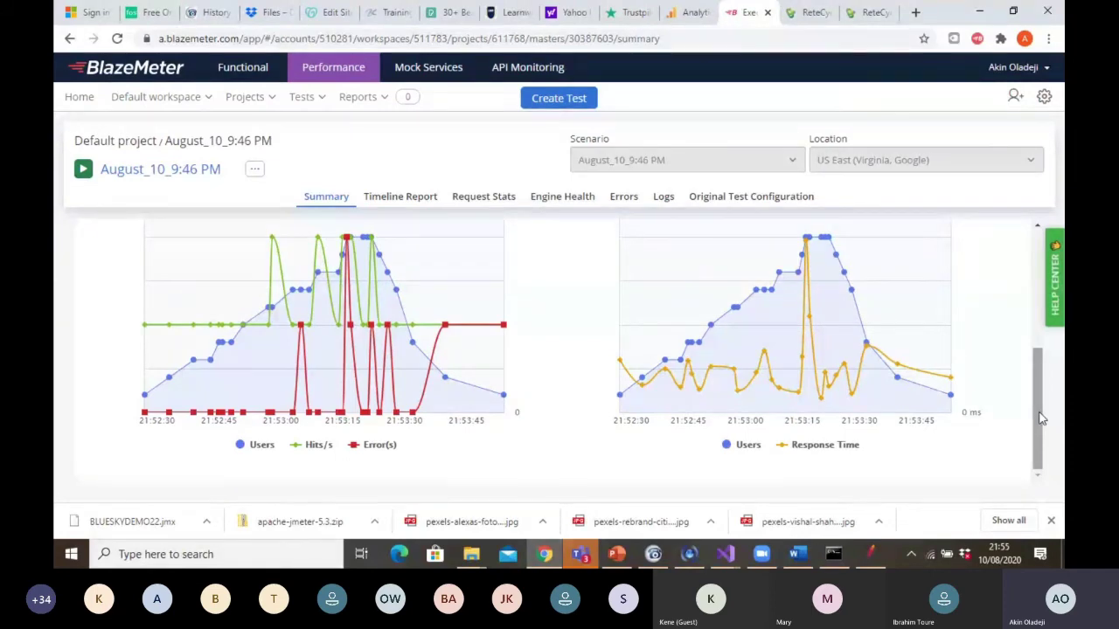
mouse_move(577, 554)
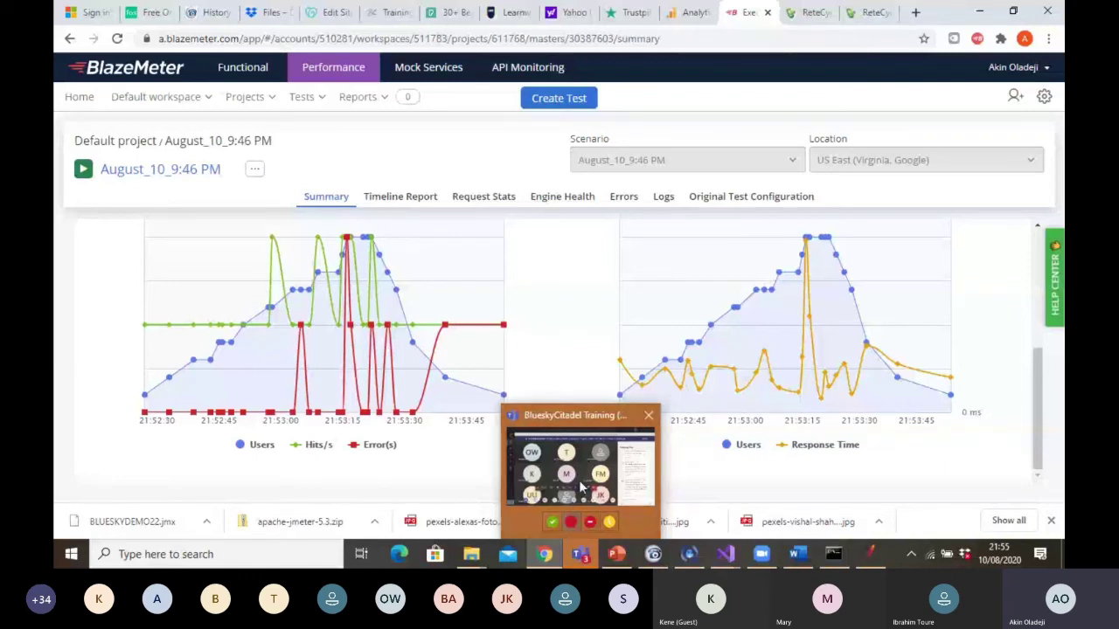
Read the Teams meeting chat questions, then switch to JMeter's BlueskyDemo test plan
mouse_move(581, 481)
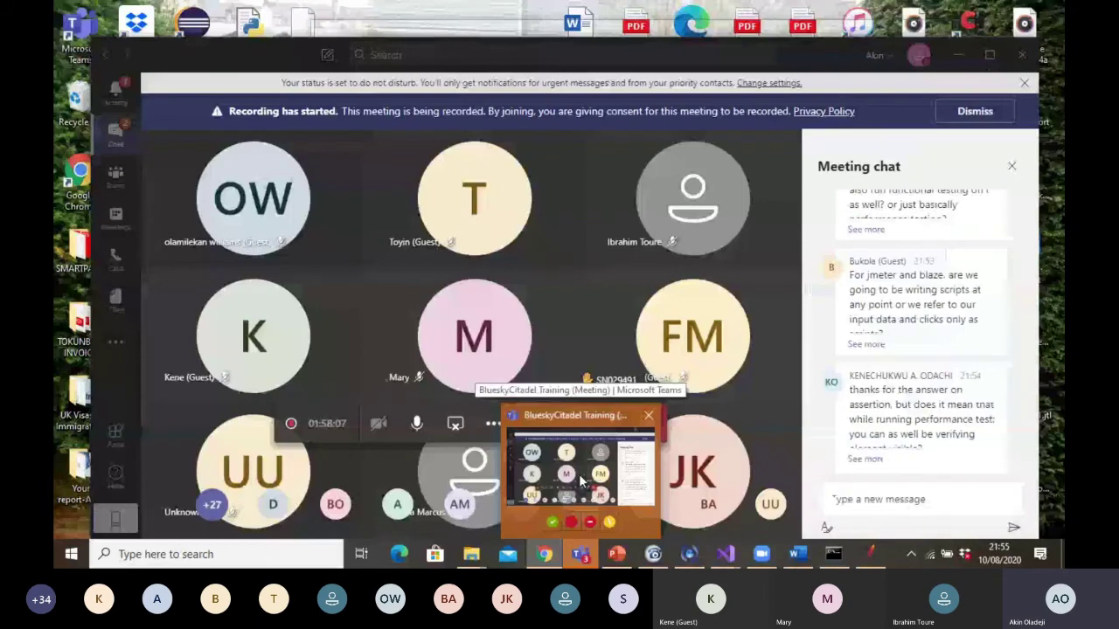
left_click(581, 481)
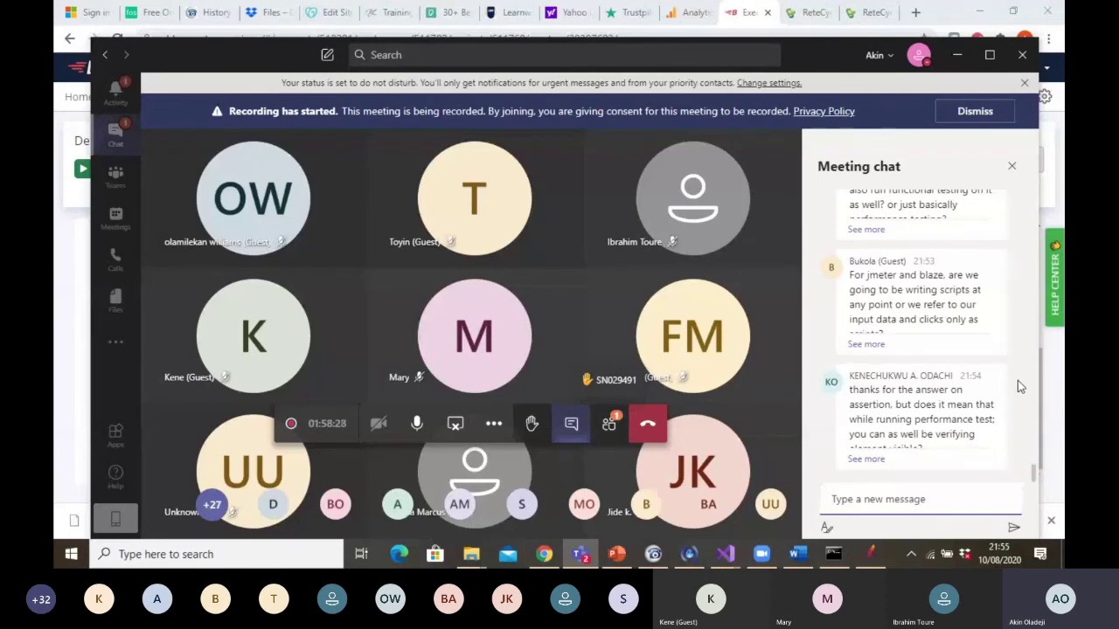
scroll(1035, 479, "up", 1)
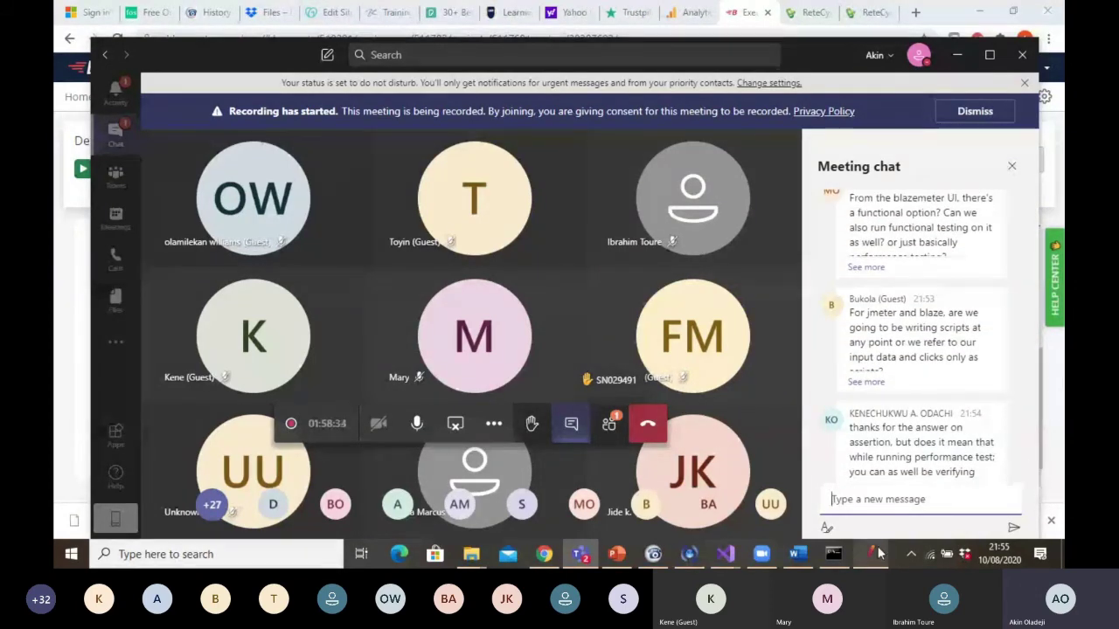
mouse_move(874, 555)
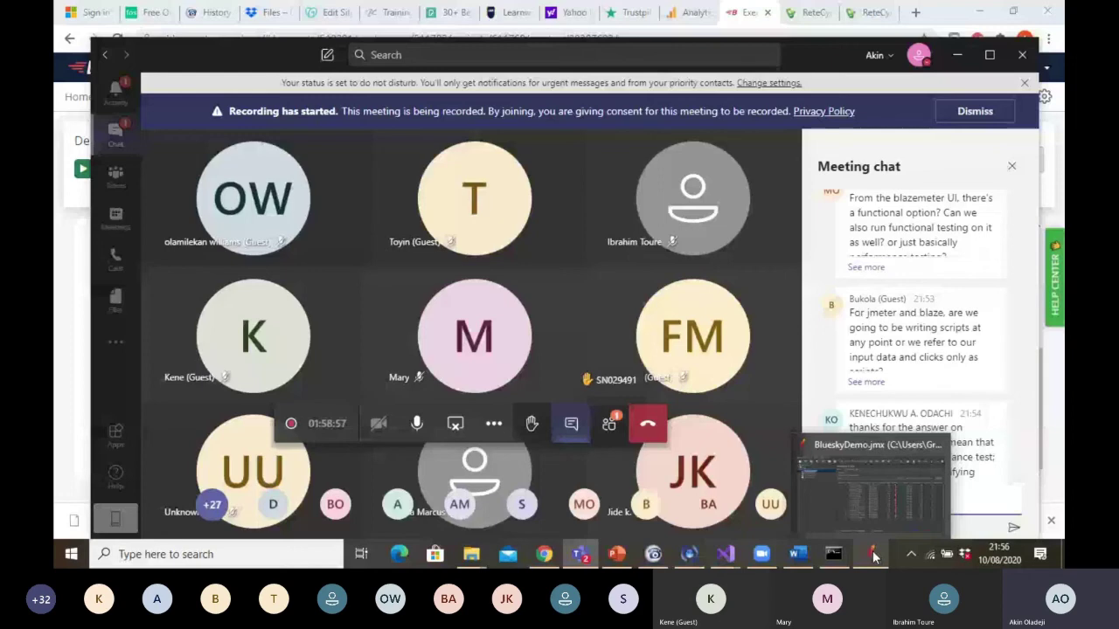
left_click(873, 554)
Show the Users thread group settings and select its Number of Threads value, 20
left_click(129, 94)
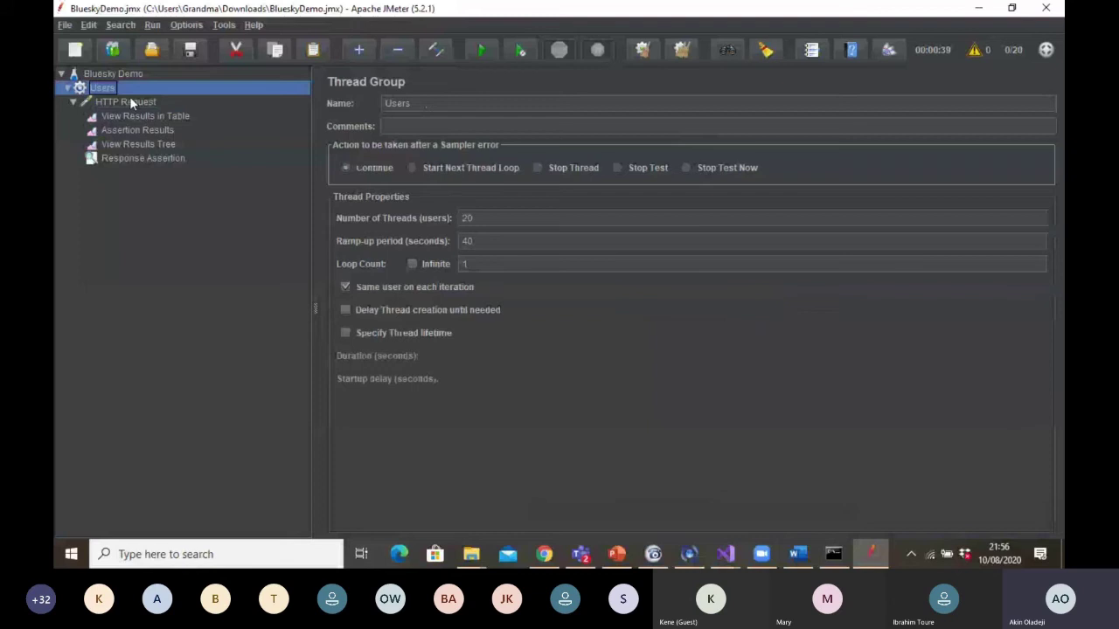
left_click(482, 233)
left_click(482, 219)
left_click_drag(482, 218, 444, 236)
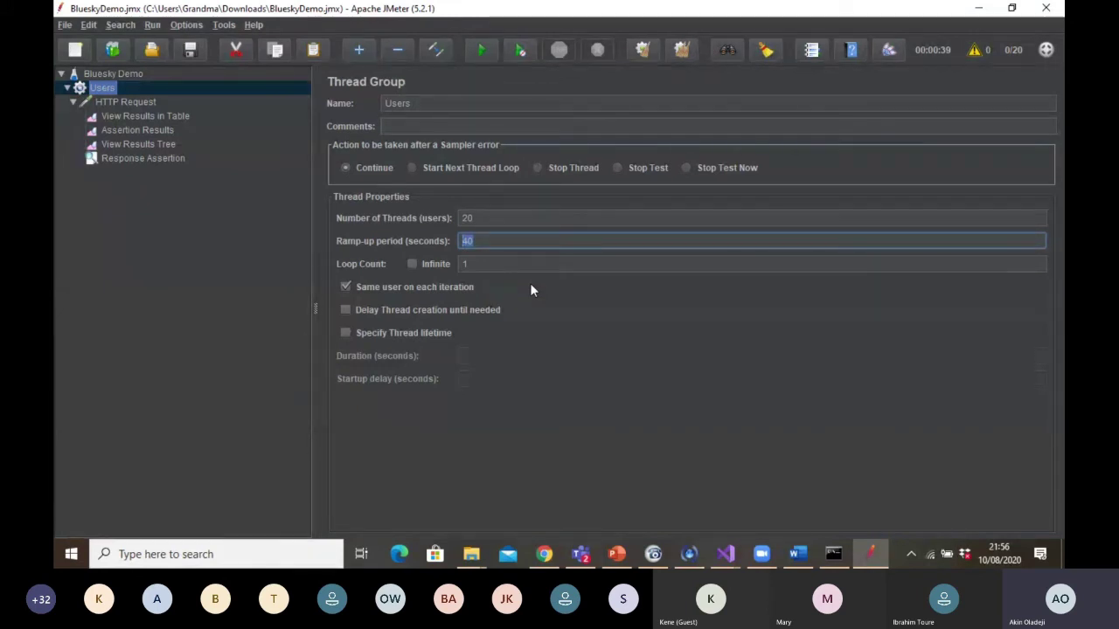
Change the Users thread group's Number of Threads to 2, then return to the BlazeMeter summary
left_click(492, 218)
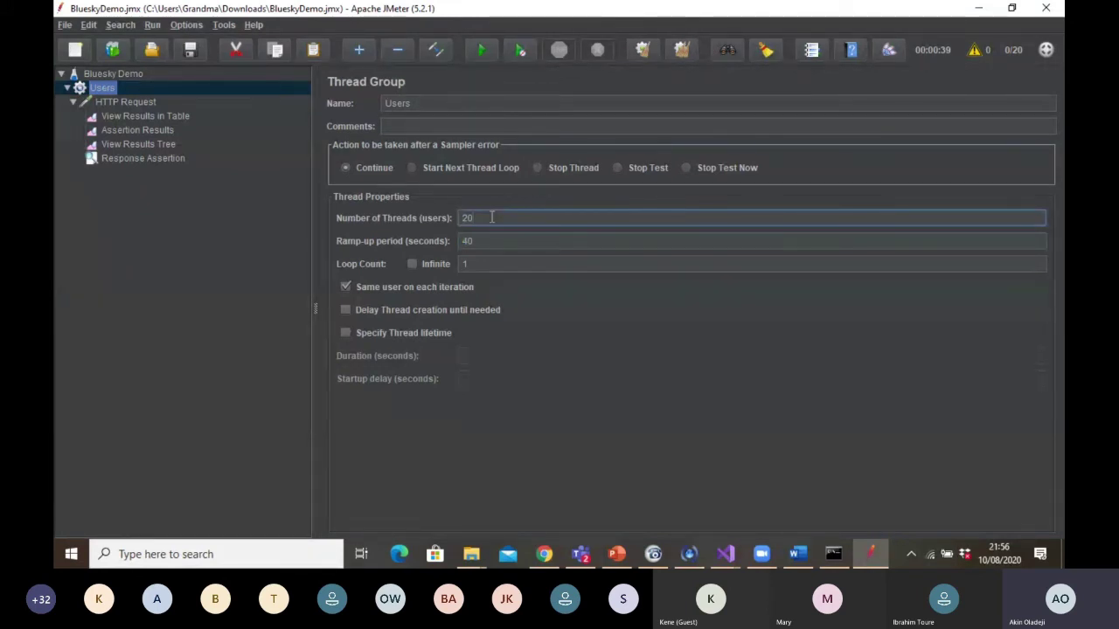
type("000")
key("BackSpace")
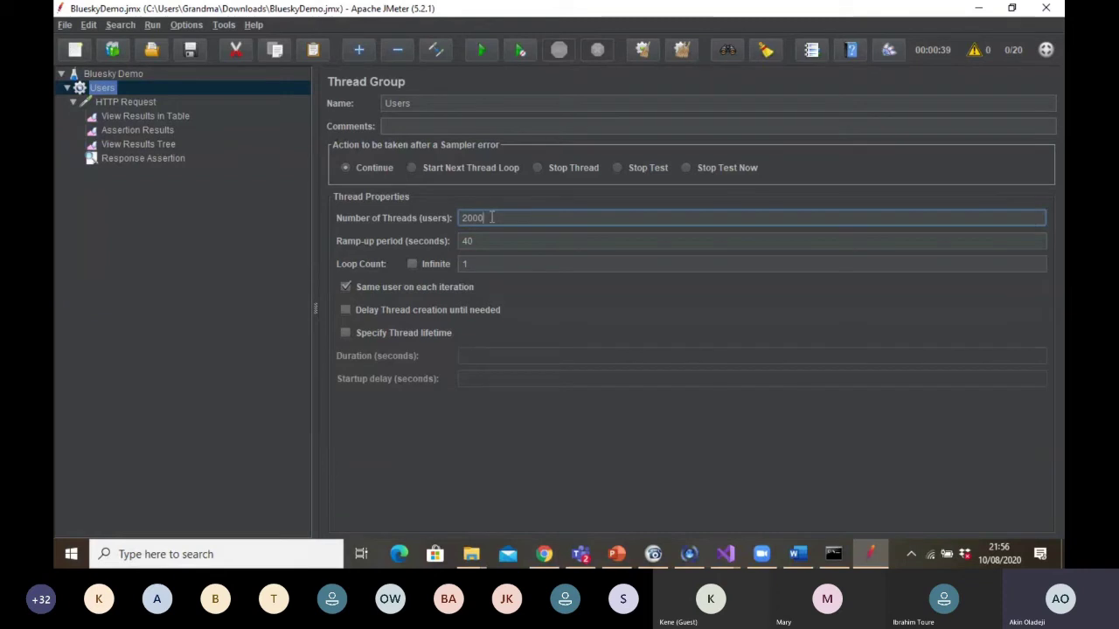
key("BackSpace")
key("BackSpace")
key("BackSpace")
key("BackSpace")
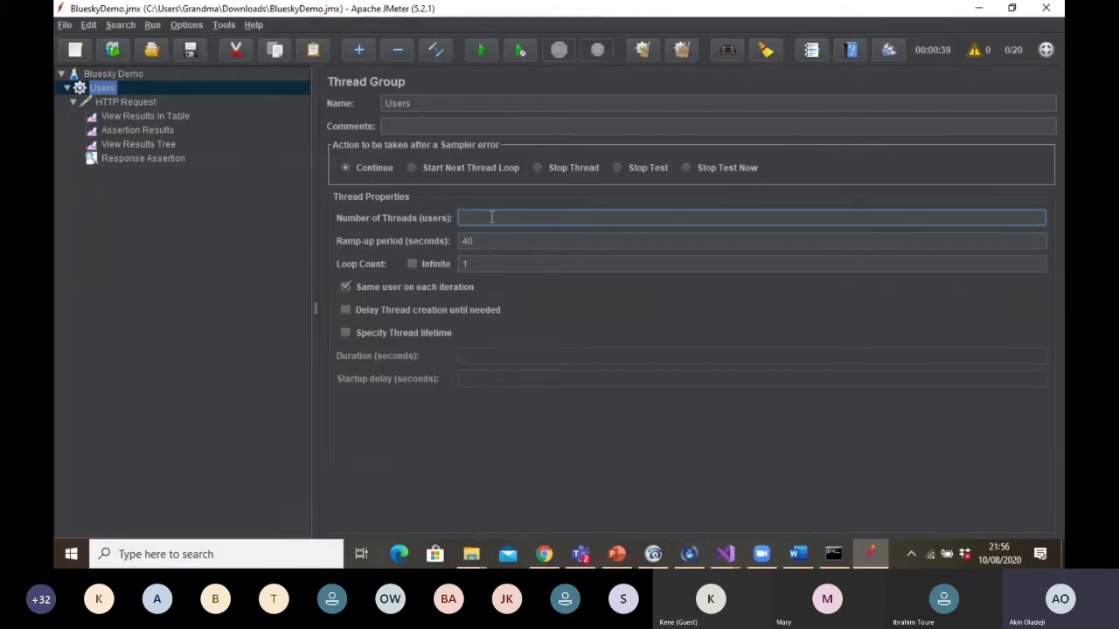
type("2")
left_click(544, 554)
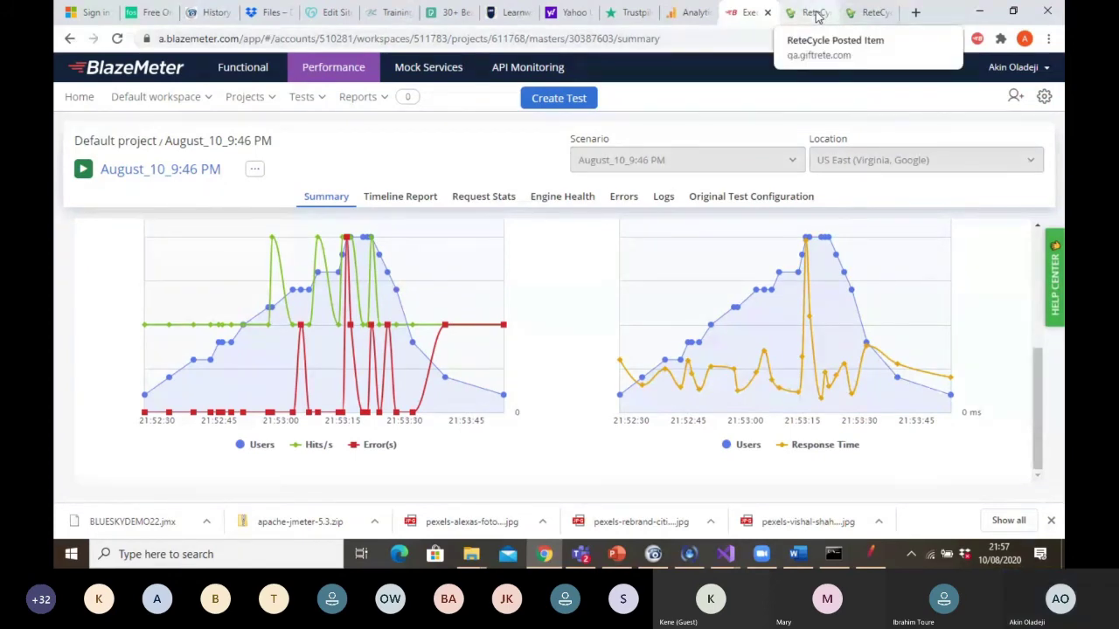
Switch to the Chrome tab with GiftRete's All Items (415) search page
left_click(870, 12)
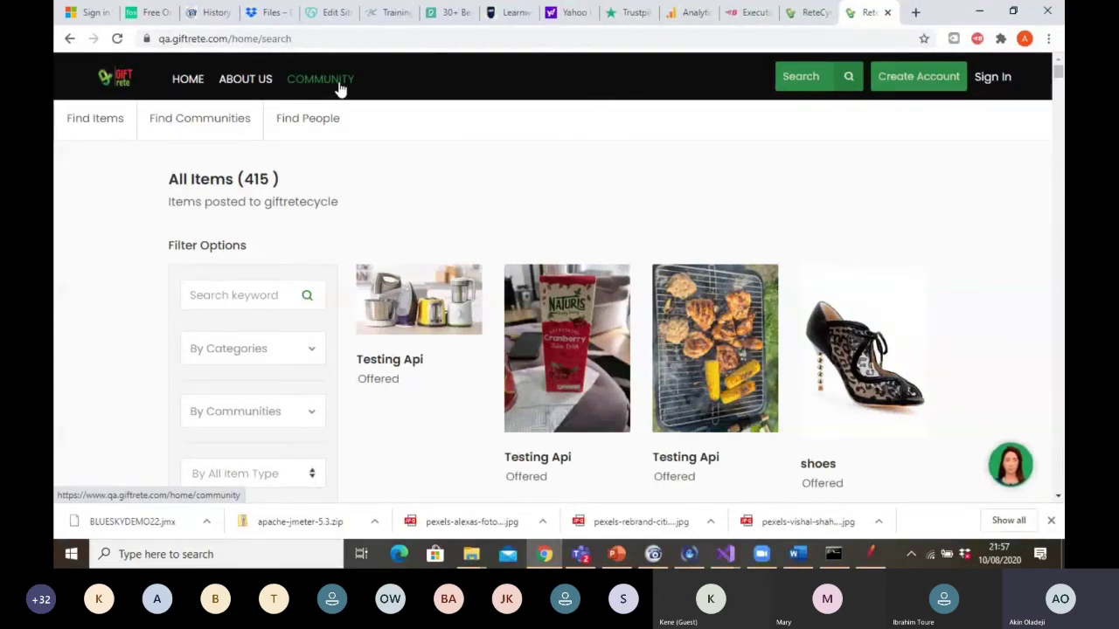
Rerun the GiftRete item search so the All Items (415) results reload
left_click(810, 81)
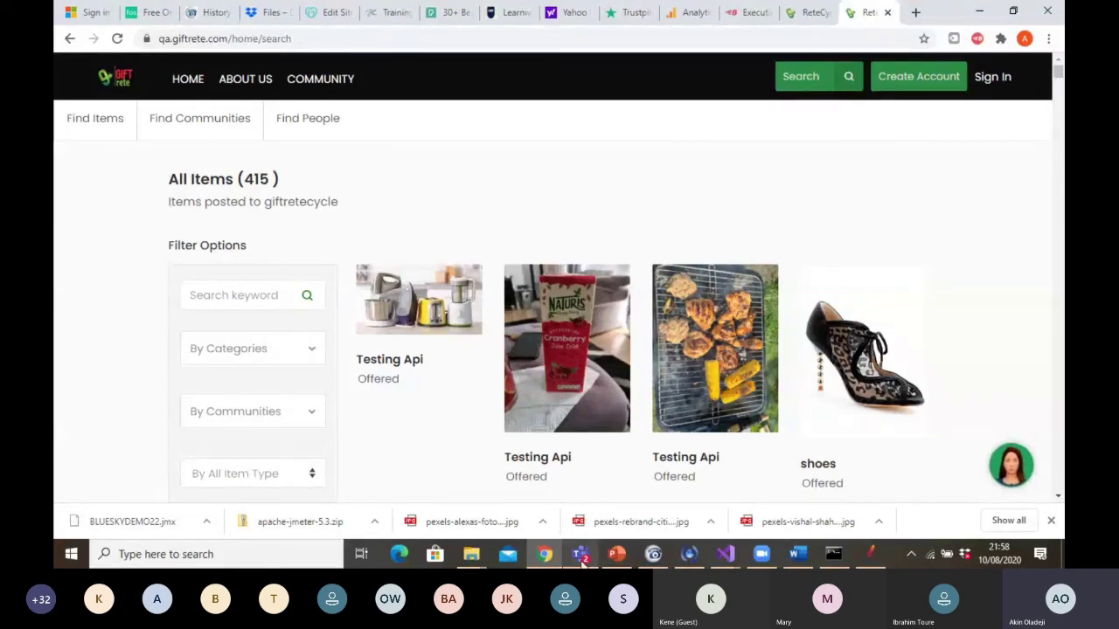
mouse_move(582, 563)
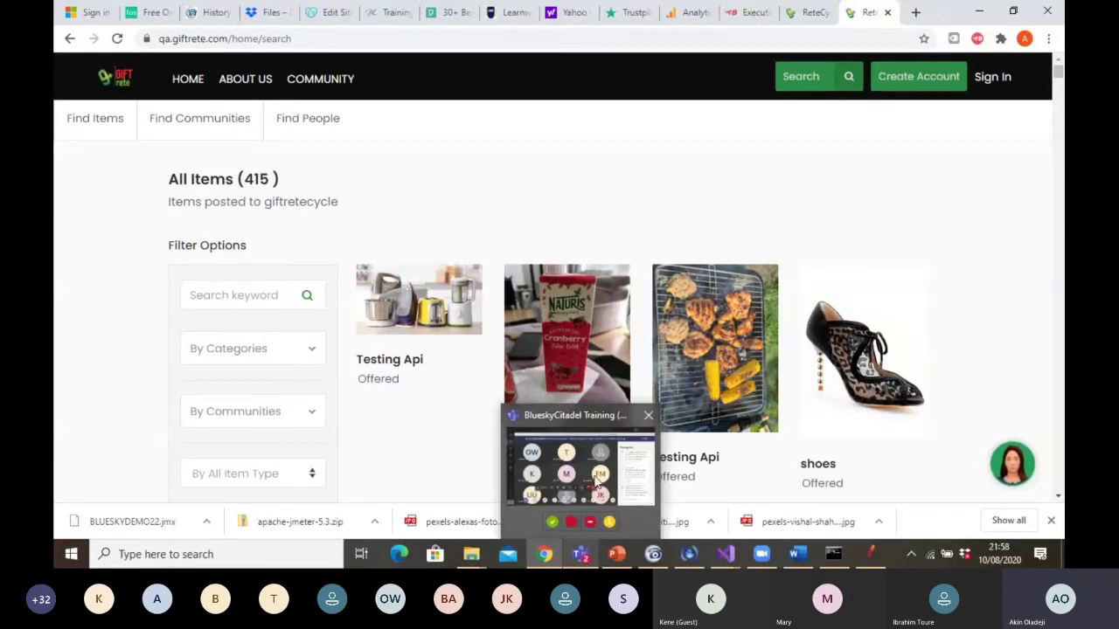
In the Teams meeting chat, expand the latest element-visibility question, then go back to GiftRete
mouse_move(597, 481)
left_click(596, 480)
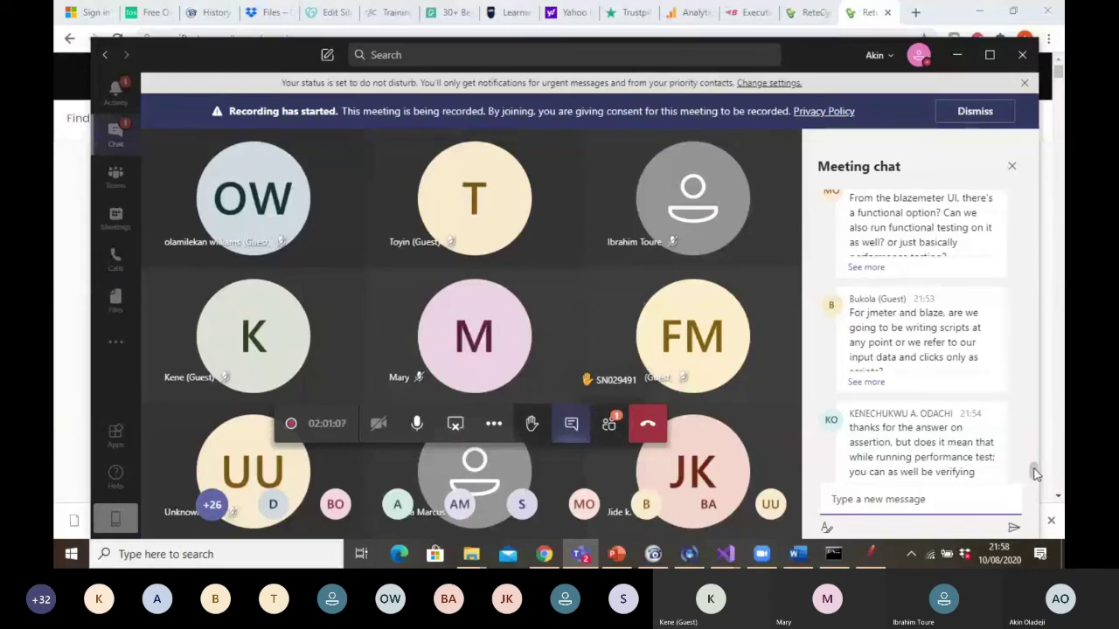
scroll(1033, 472, "down", 1)
scroll(1033, 473, "down", 1)
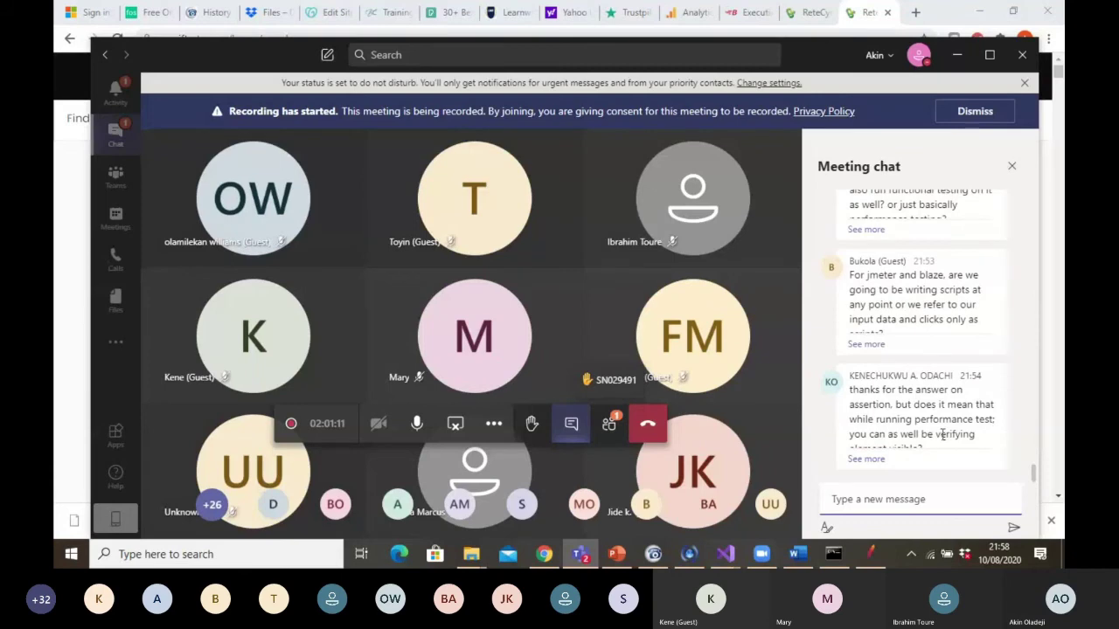
left_click(875, 460)
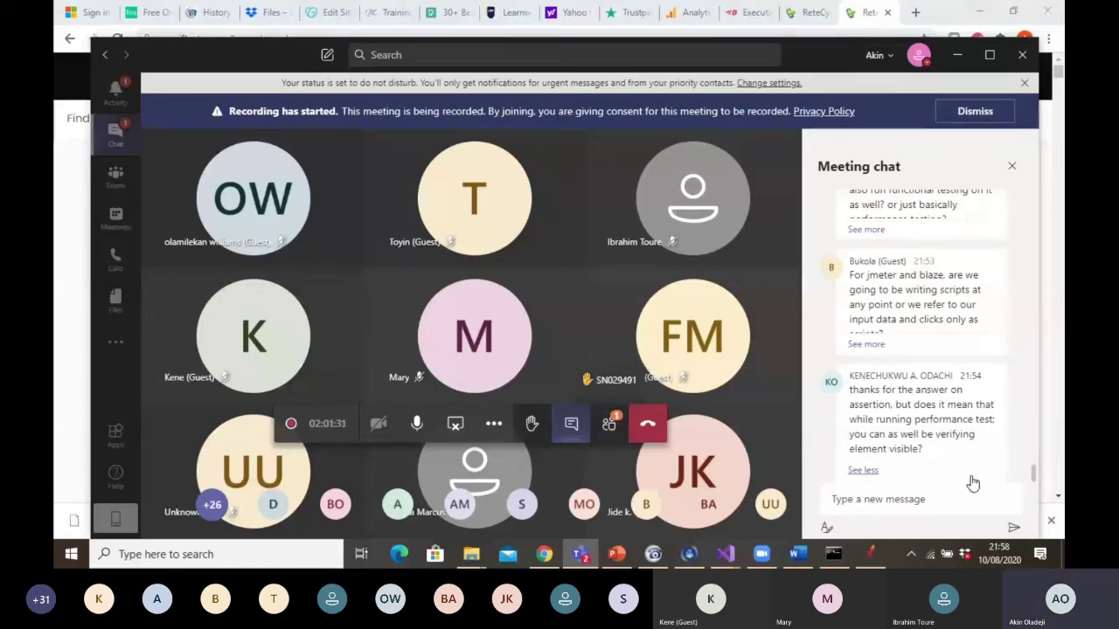
left_click(557, 565)
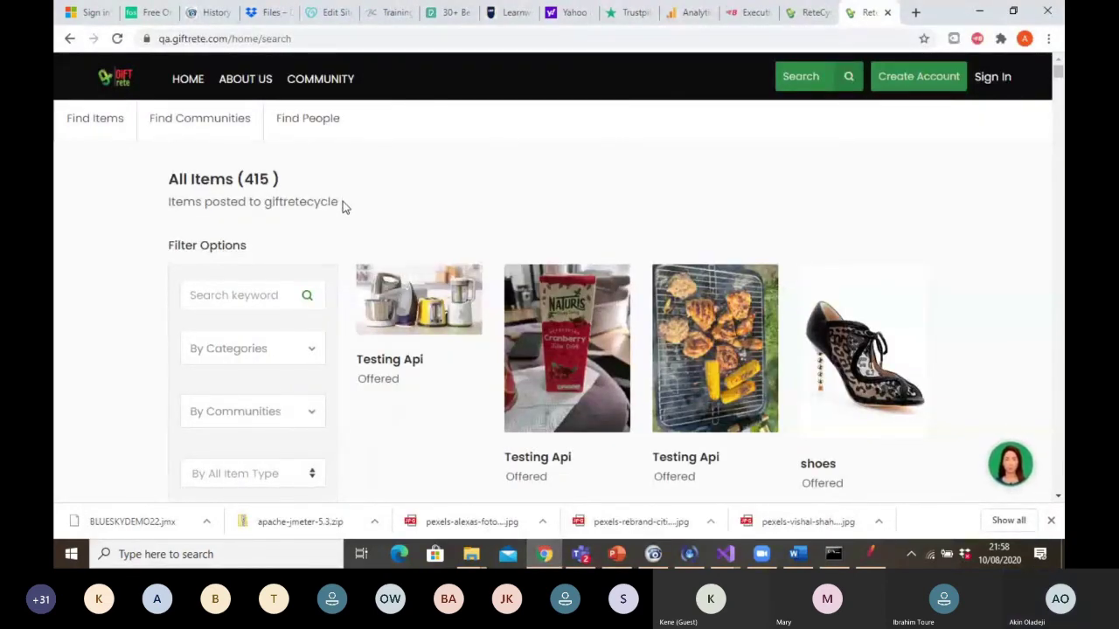
Highlight 'posted to giftretecycle' on the GiftRete page and return to the BlueskyDemo.jmx test plan
left_click_drag(343, 201, 204, 202)
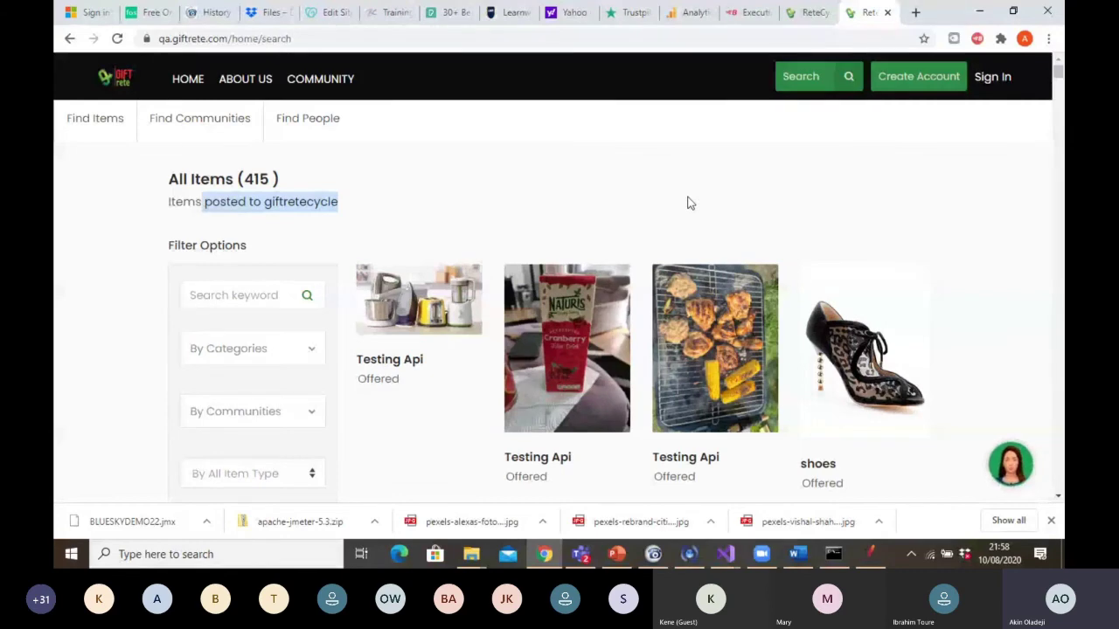
left_click(871, 552)
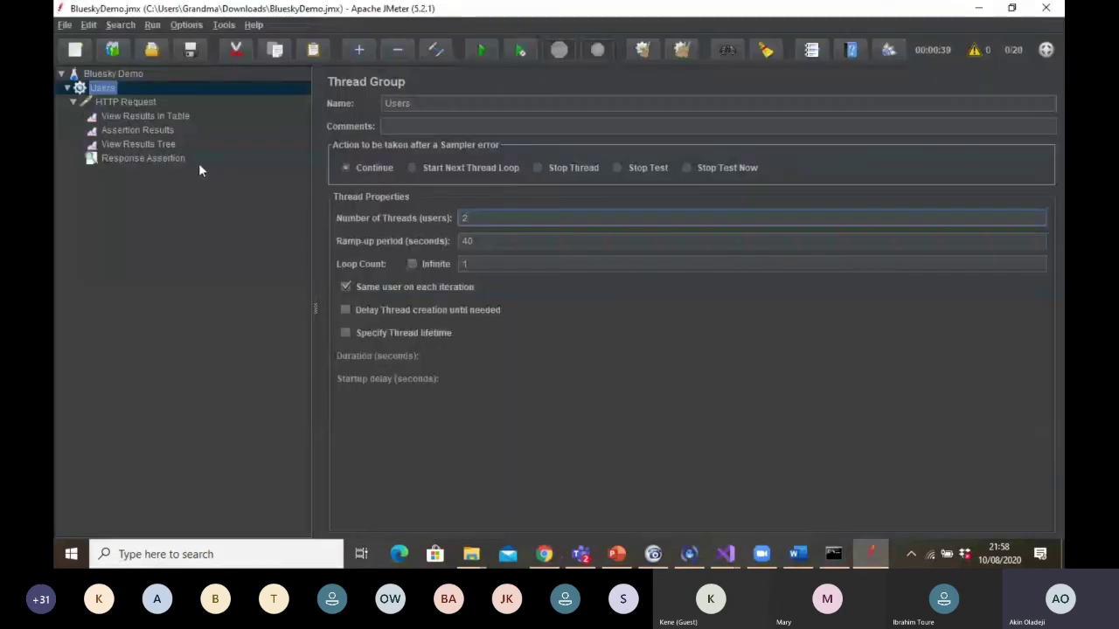
Demonstrate the Response Assertion's Field to Test options (Response Code, Response Message), leaving Text Response selected
left_click(157, 157)
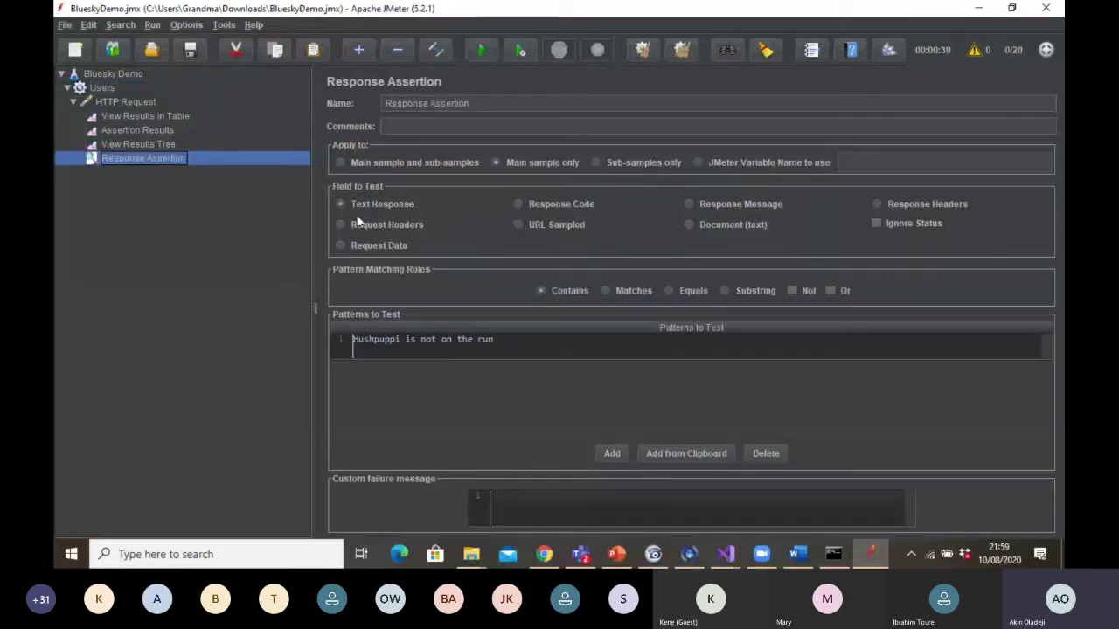
left_click(518, 204)
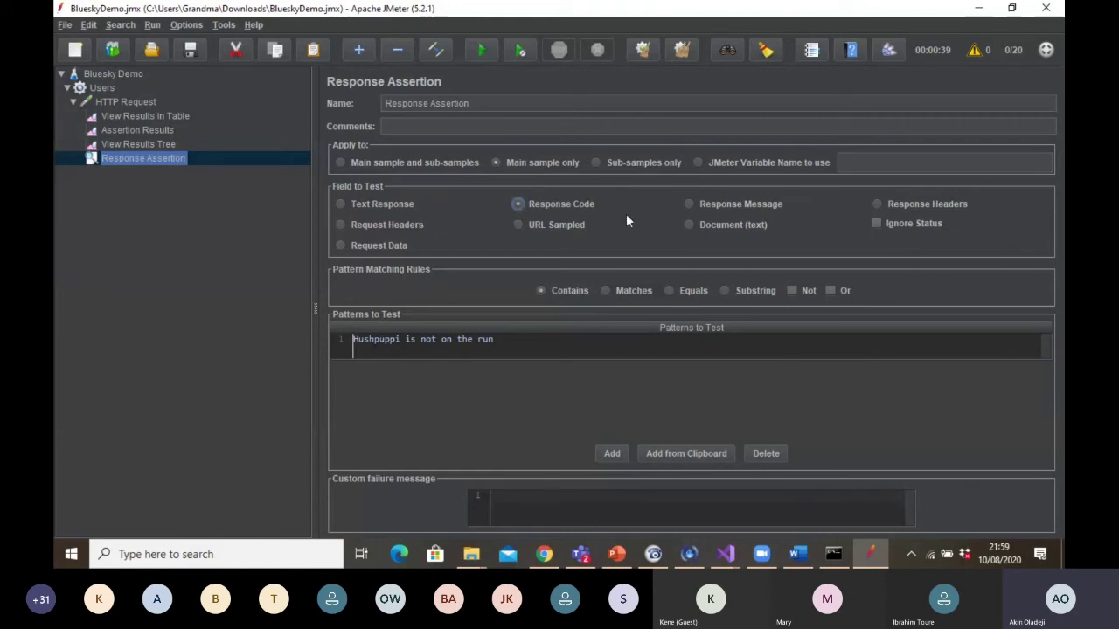
left_click(688, 205)
left_click(518, 204)
left_click(338, 205)
mouse_move(626, 561)
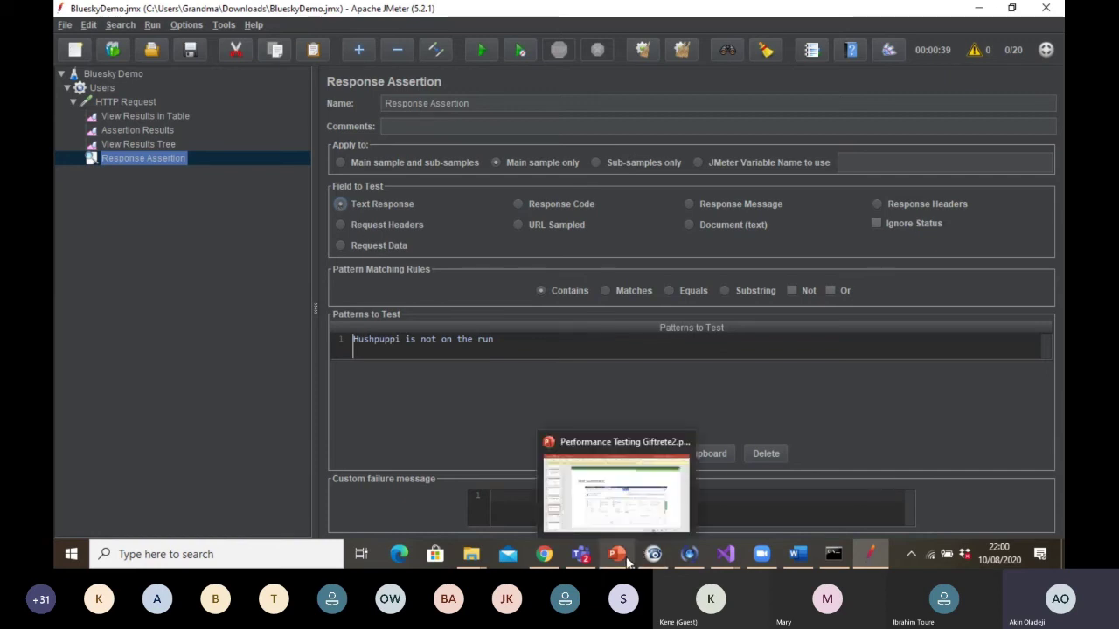
left_click(544, 554)
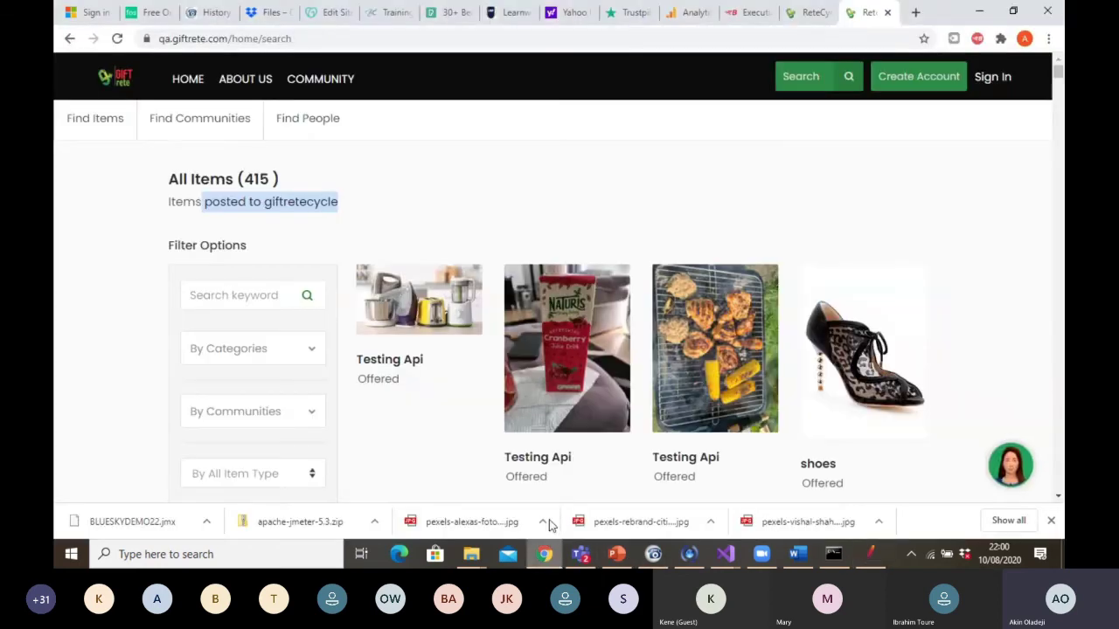
left_click(427, 207)
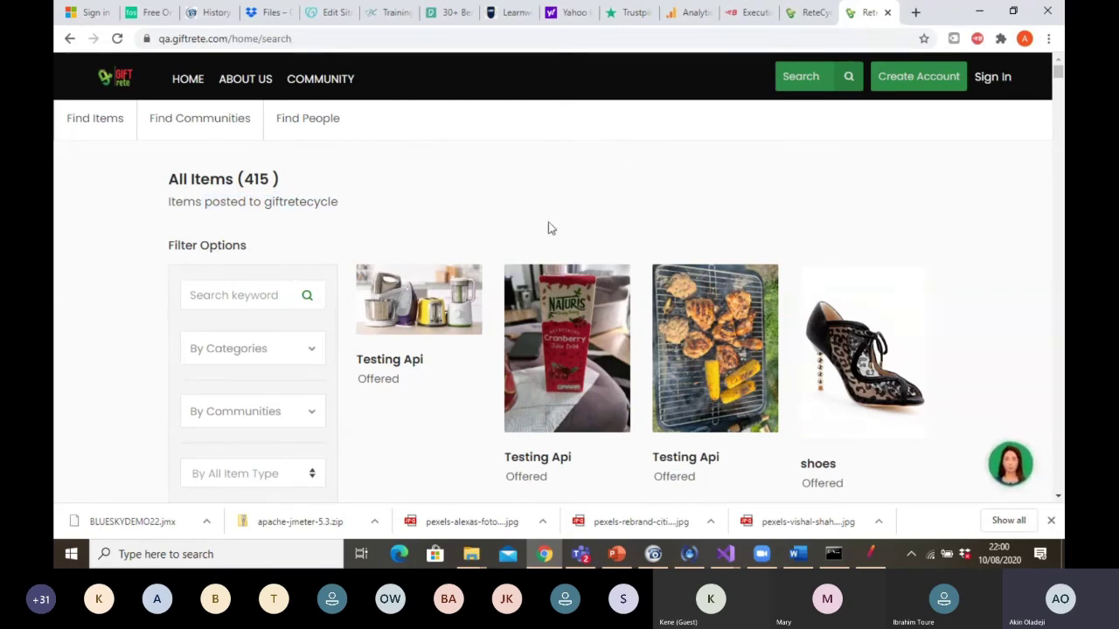
right_click(327, 210)
left_click(329, 213)
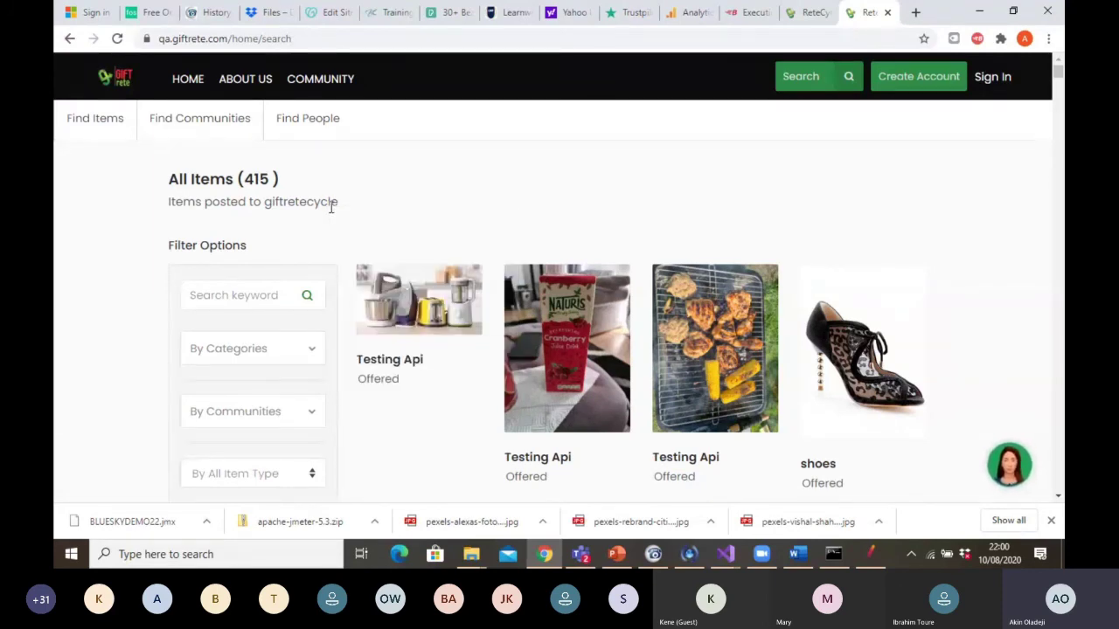
right_click(333, 212)
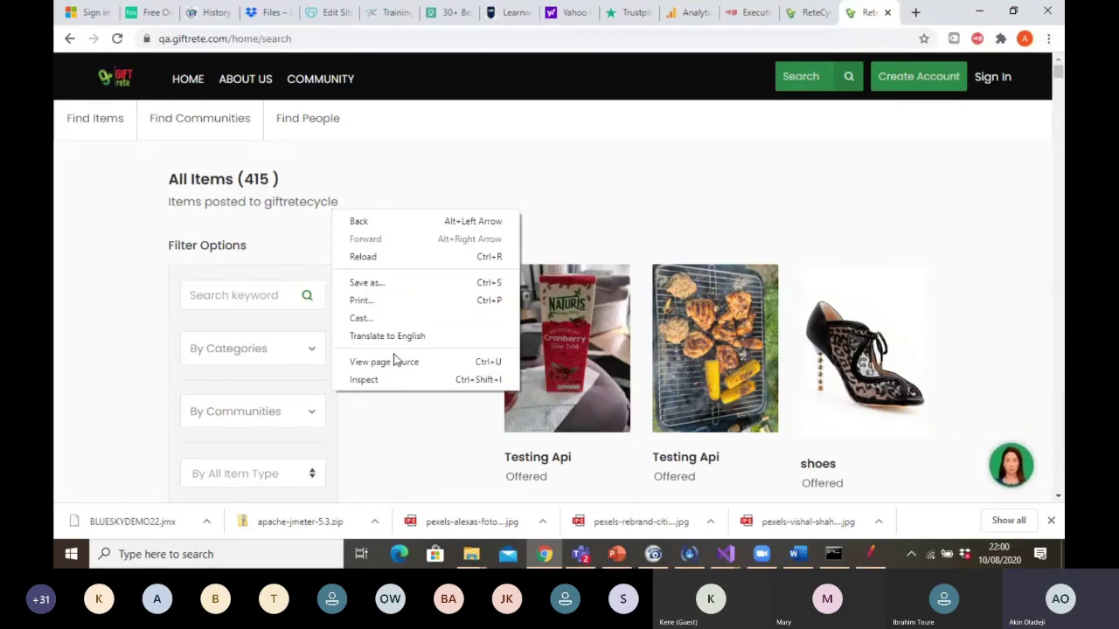
left_click(395, 378)
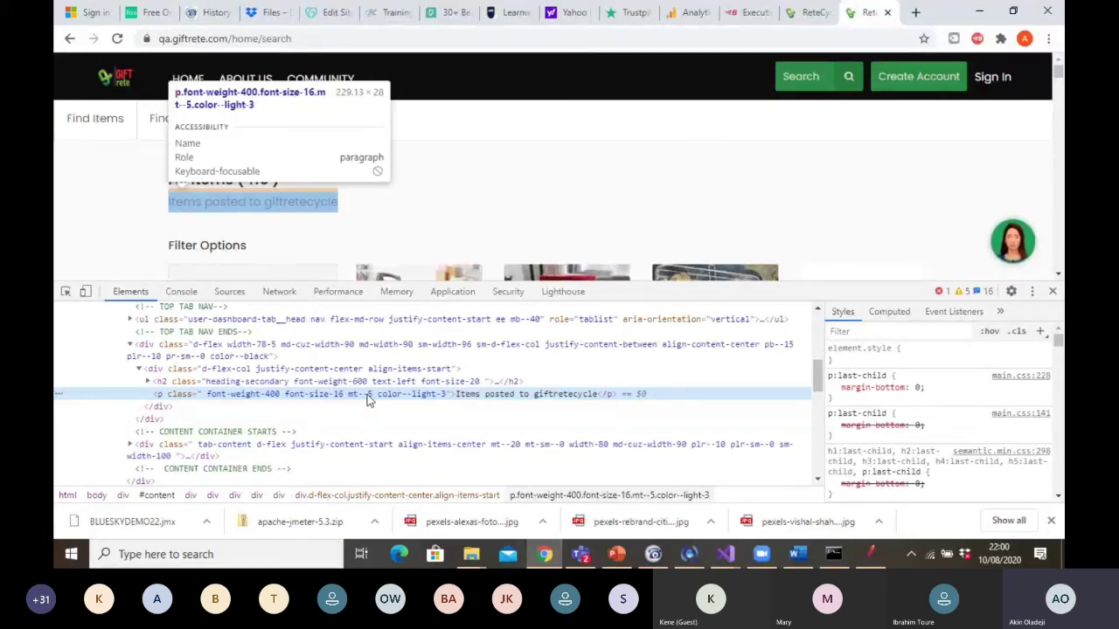
left_click(1052, 292)
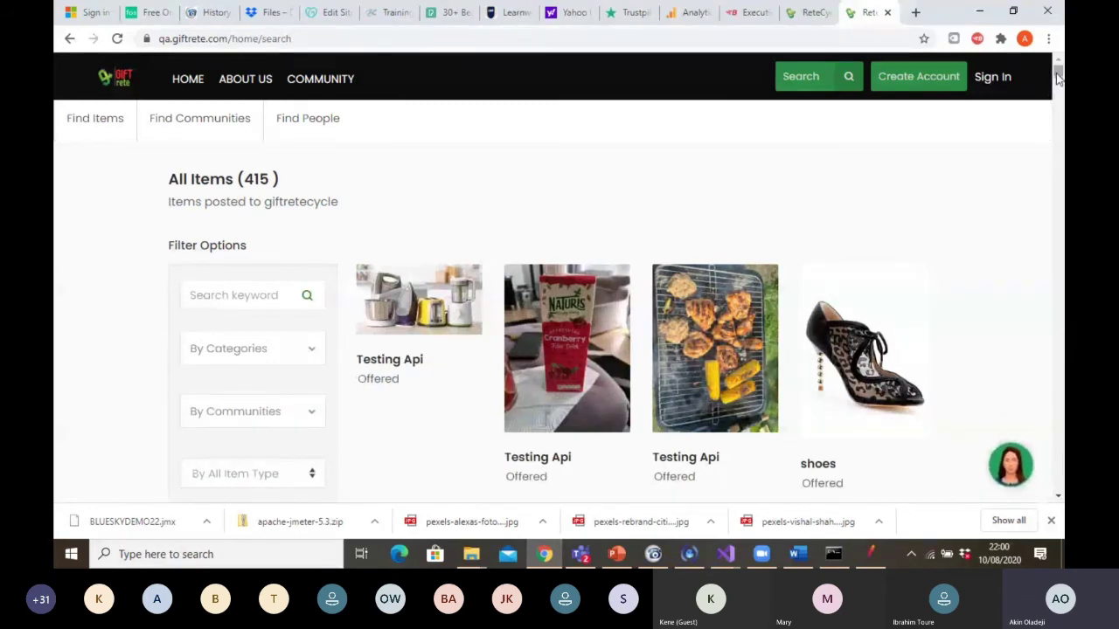
Scroll the GiftRete listings and highlight item titles such as 'Table tenis20200713', then bring up Teams
left_click_drag(1058, 77, 1058, 81)
left_click_drag(572, 211, 505, 219)
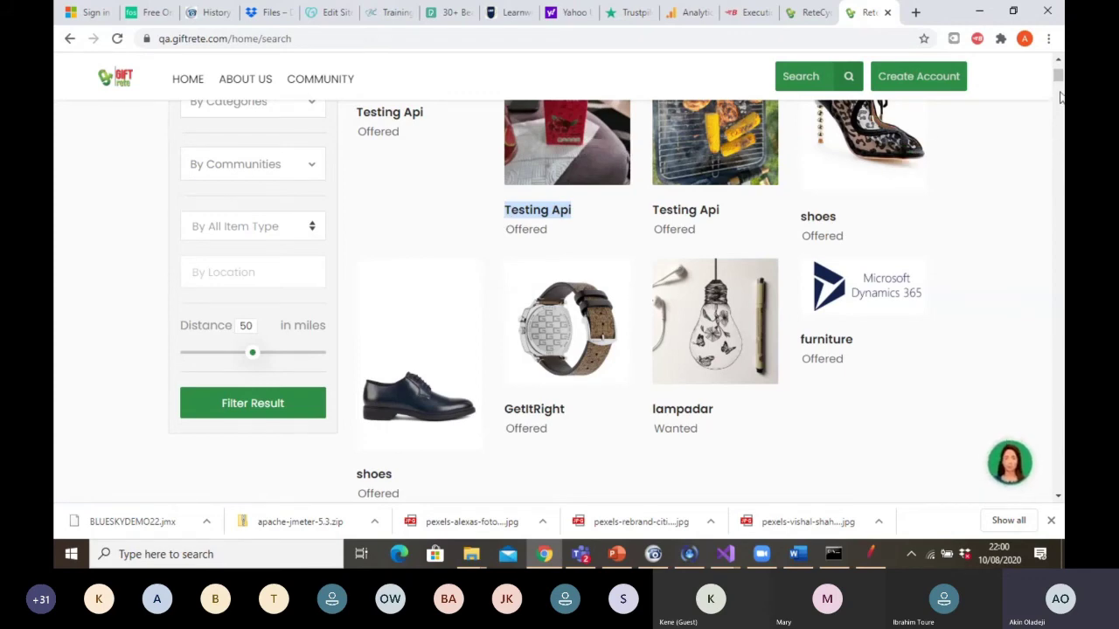
scroll(1059, 94, "down", 5)
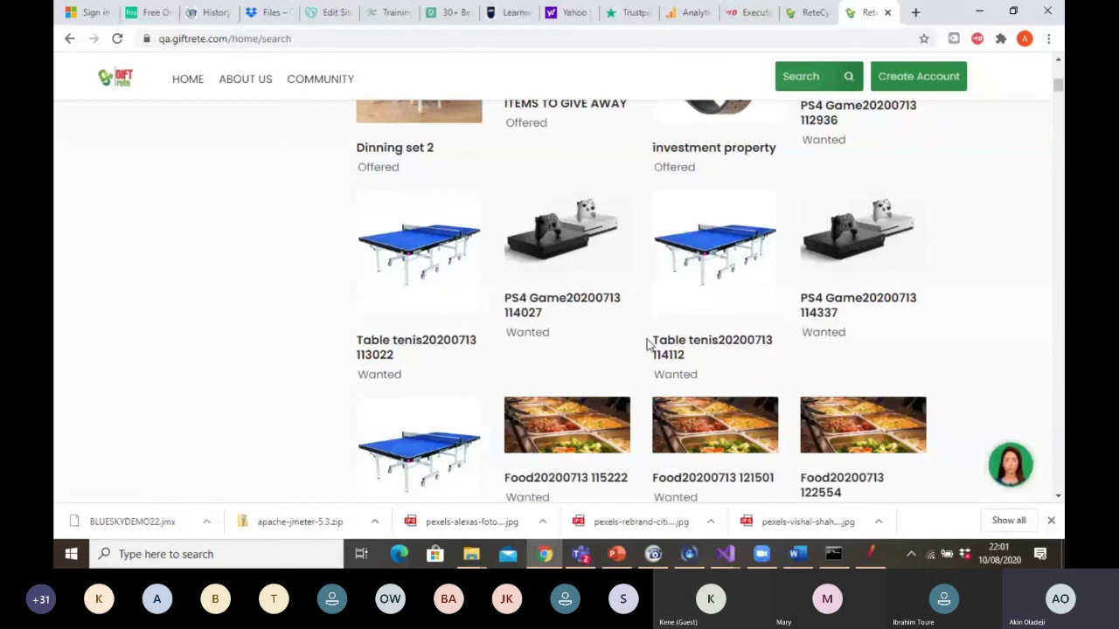
left_click_drag(766, 333, 773, 345)
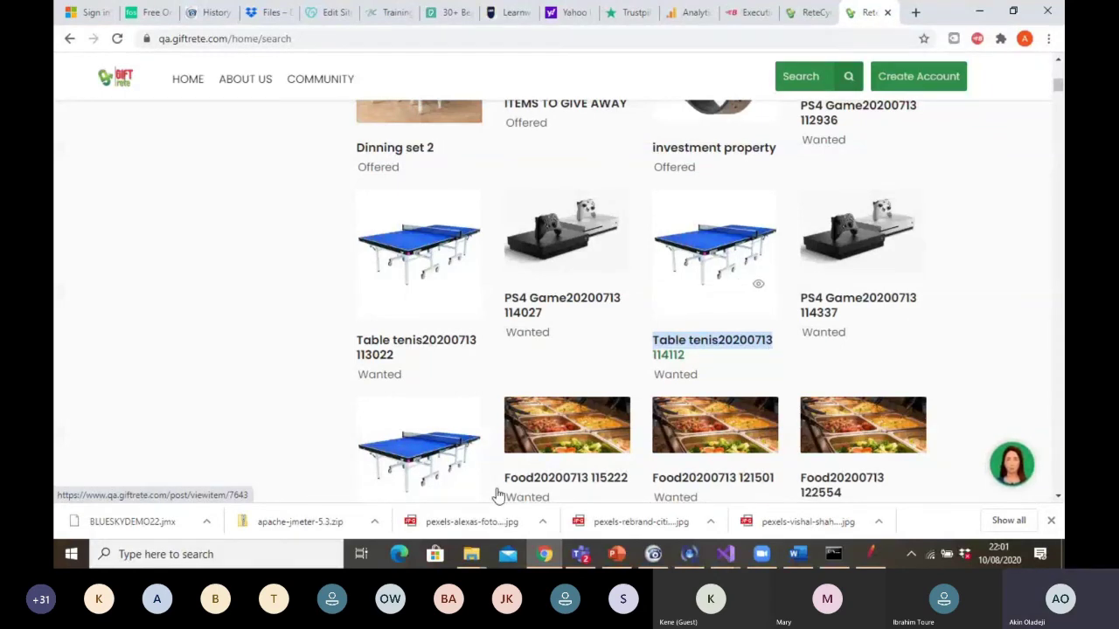
left_click(580, 554)
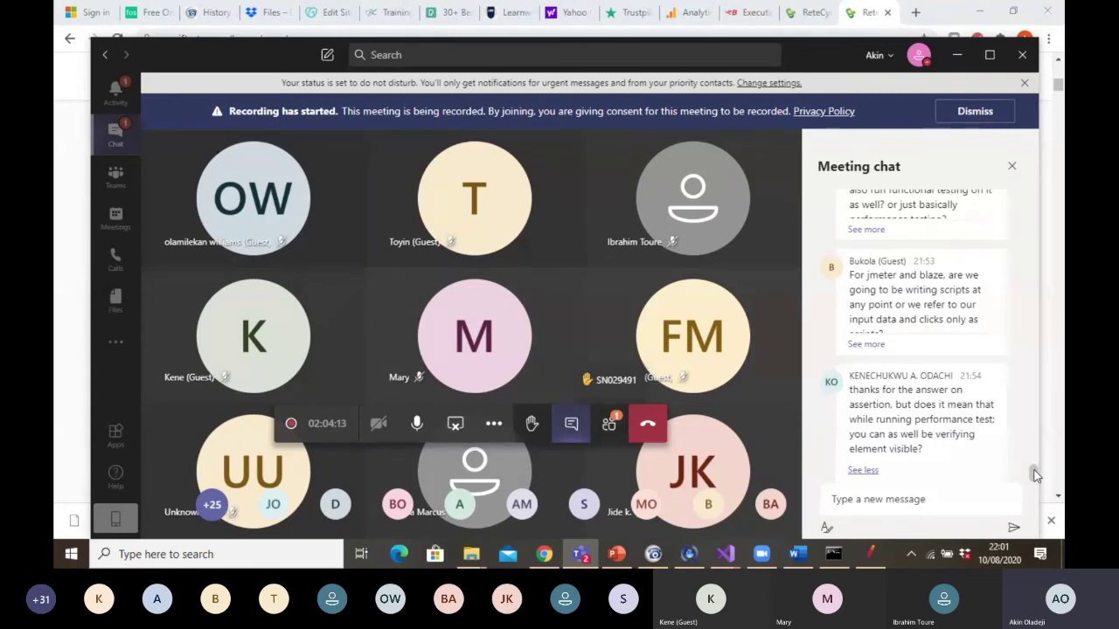
scroll(1035, 475, "down", 1)
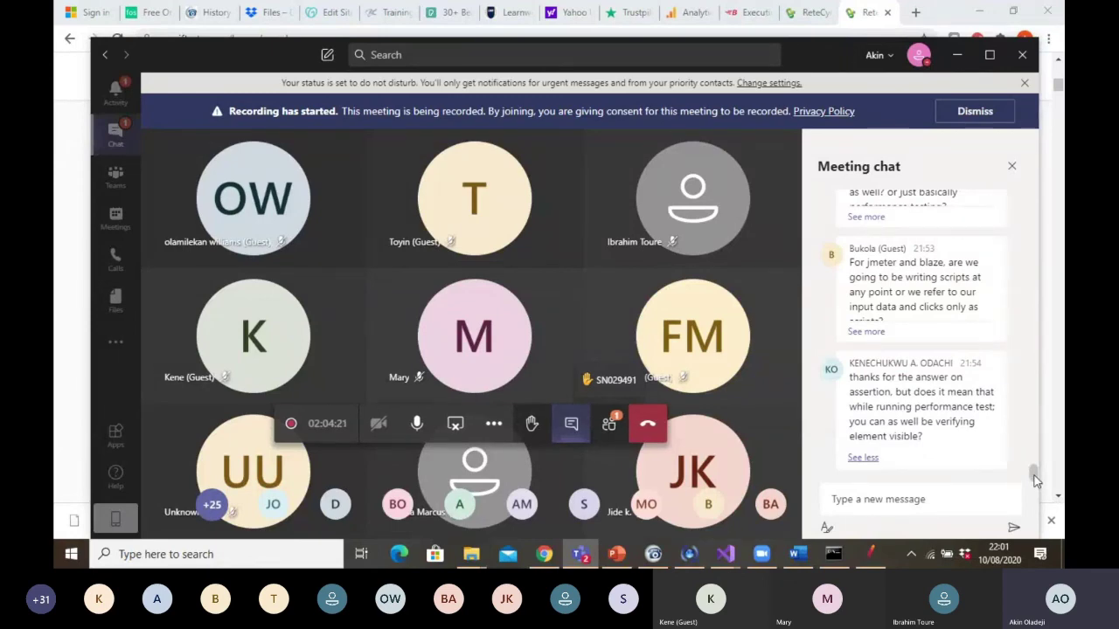
left_click_drag(1035, 479, 1035, 469)
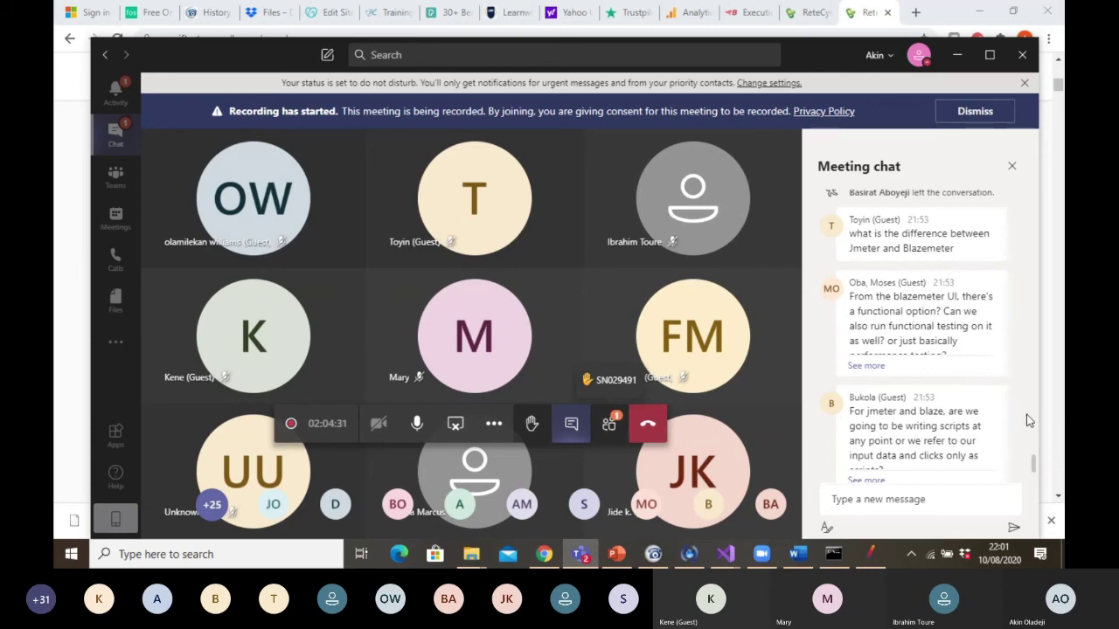
left_click_drag(1032, 462, 1033, 456)
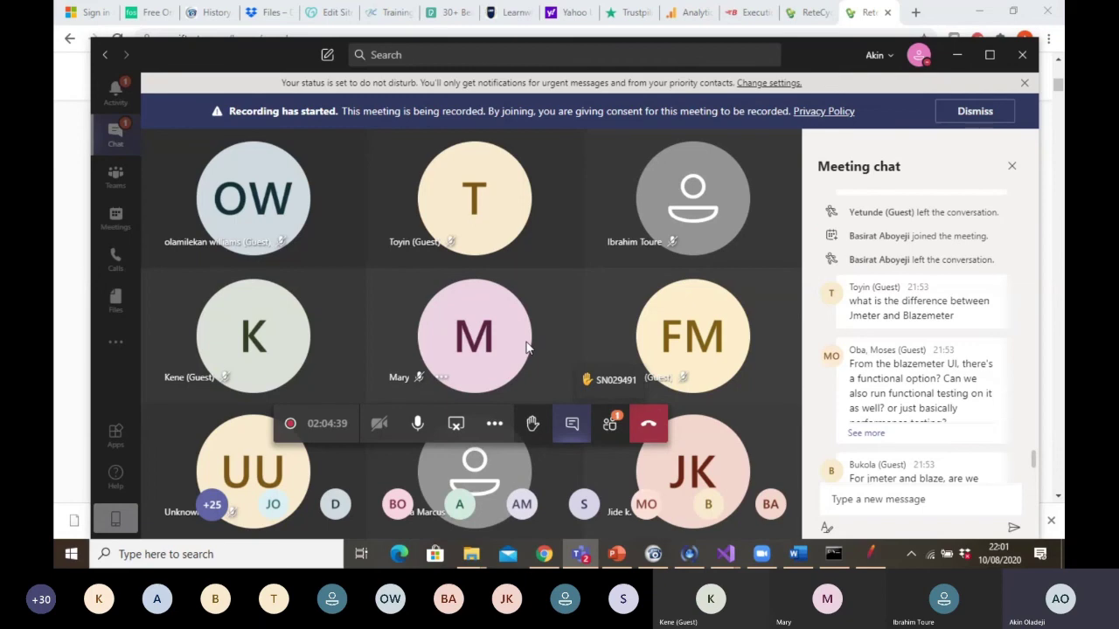
mouse_move(525, 345)
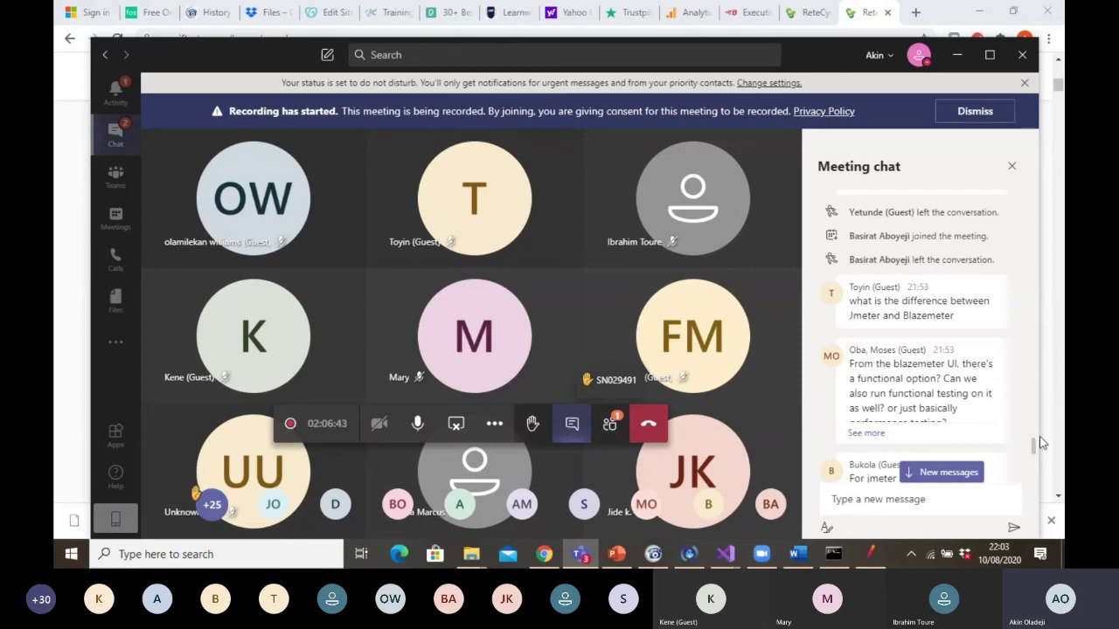
left_click_drag(1034, 443, 1032, 453)
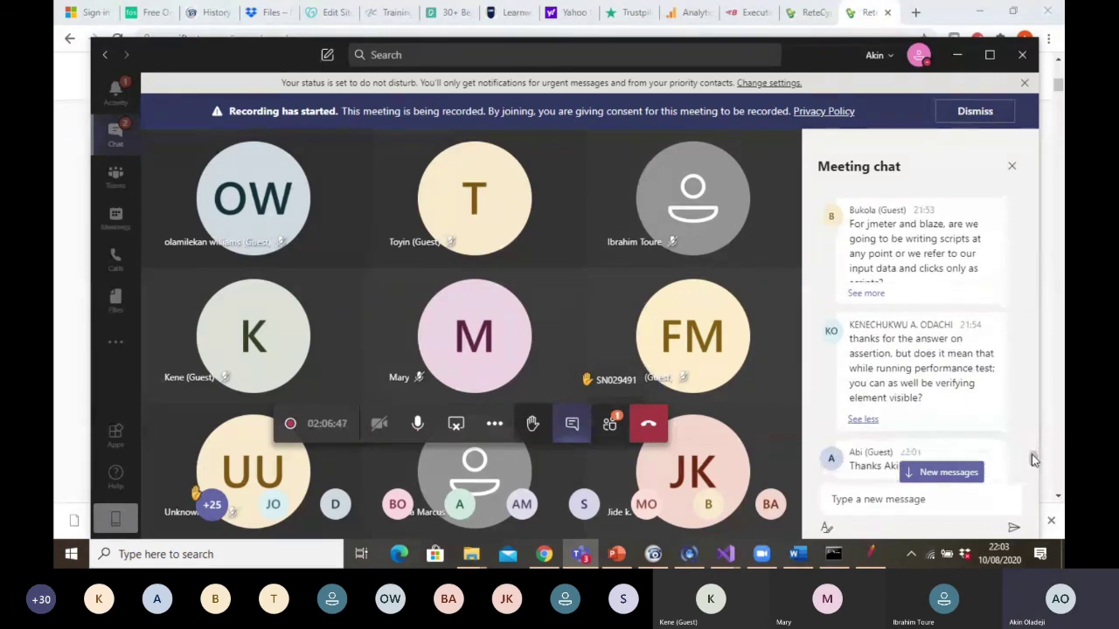
left_click_drag(1032, 454, 1033, 474)
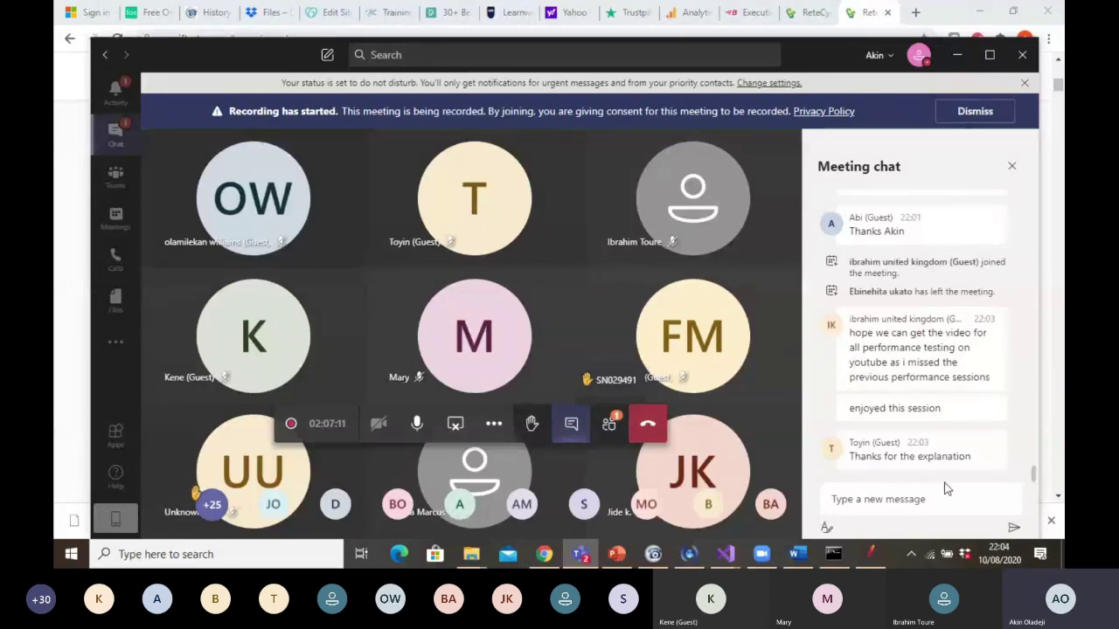
mouse_move(515, 324)
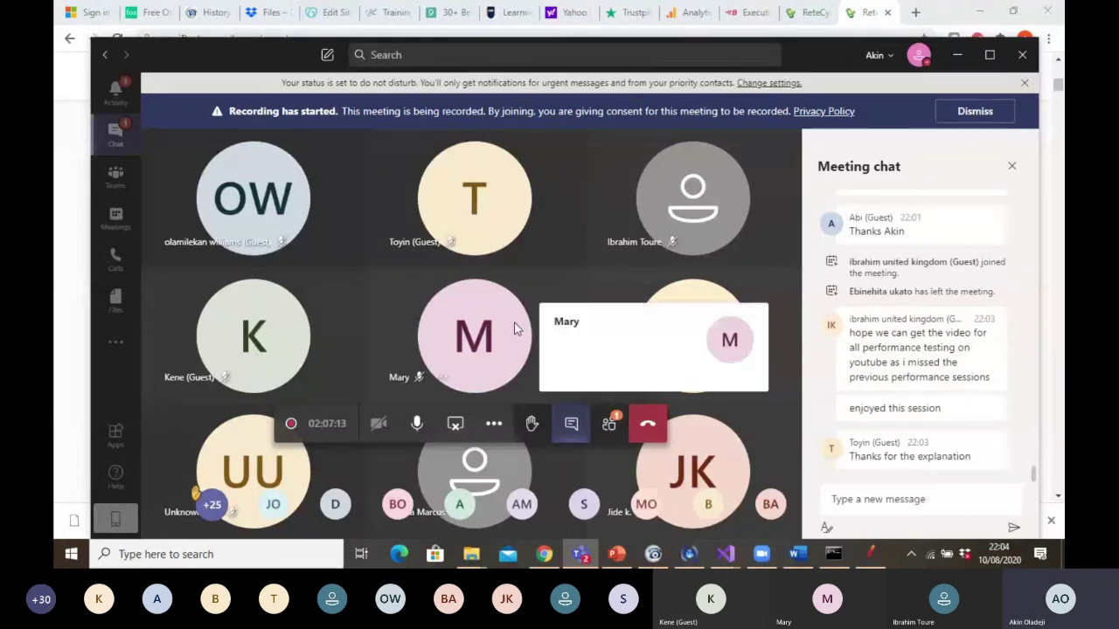